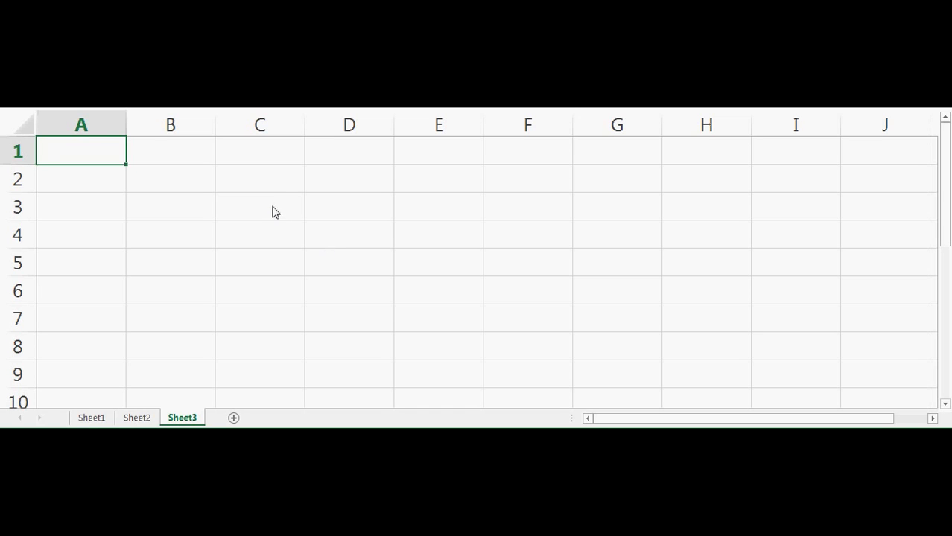
# Step: Enter the label r in cell B2 and the rate 10 in C2
pyautogui.click(139, 178)
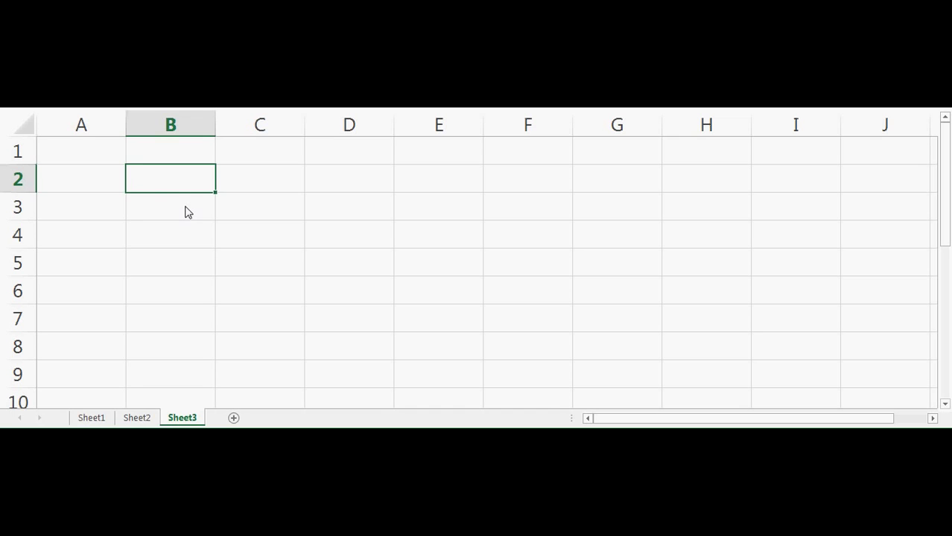
pyautogui.write('r')
pyautogui.press('Tab')
pyautogui.write('10')
pyautogui.press('Tab')
pyautogui.press('Tab')
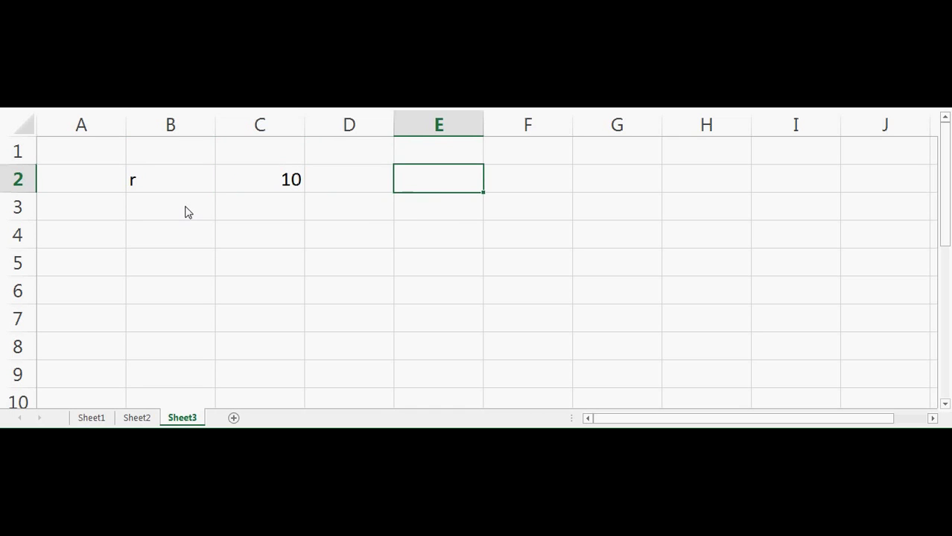
# Step: Number the periods 1 to 5 across cells E1 to I1
pyautogui.press('Up')
pyautogui.write('1')
pyautogui.press('Tab')
pyautogui.write('1')
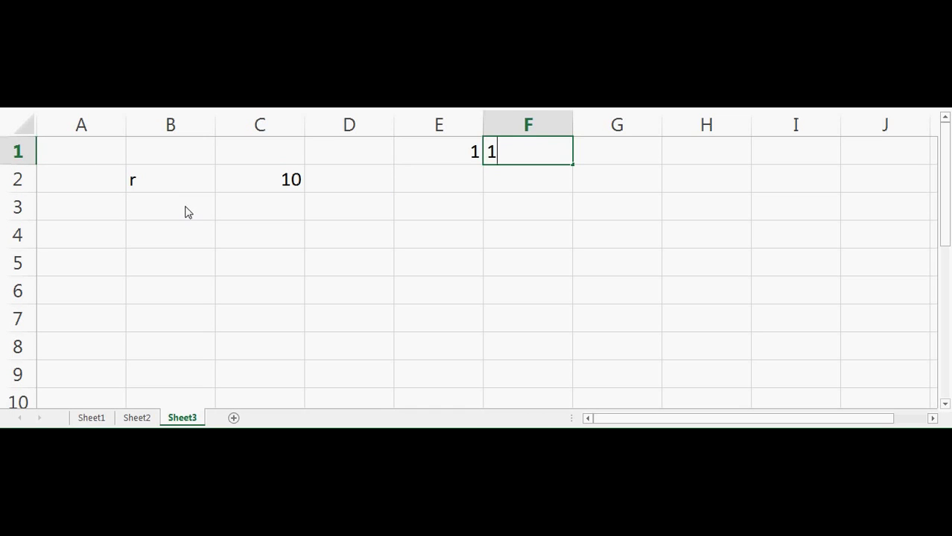
pyautogui.press('Tab')
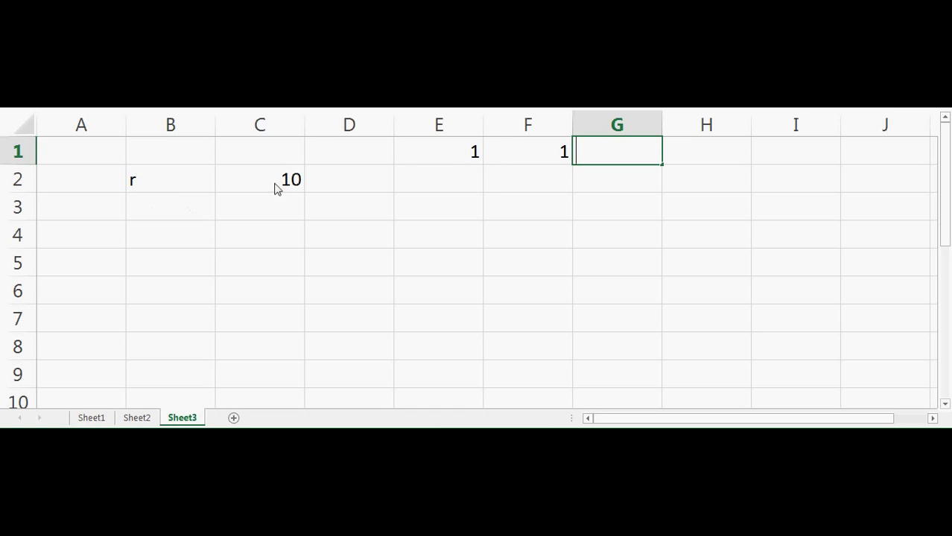
pyautogui.click(536, 154)
pyautogui.write('2')
pyautogui.press('Tab')
pyautogui.write('3')
pyautogui.press('Tab')
pyautogui.write('4')
pyautogui.press('Tab')
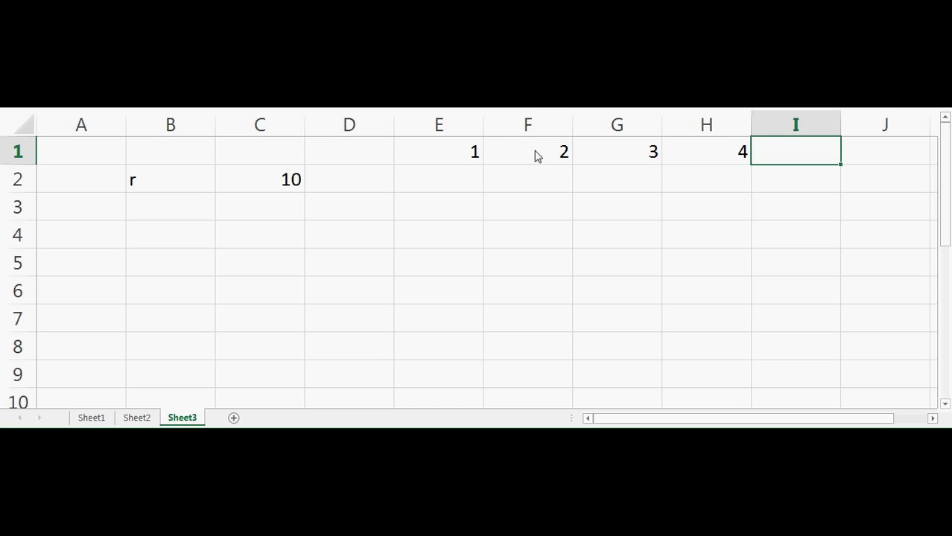
pyautogui.write('5')
pyautogui.press('Return')
# Step: Enter a cash flow of 100 under each period in cells E2 to I2
pyautogui.press('Left')
pyautogui.press('Left')
pyautogui.press('Left')
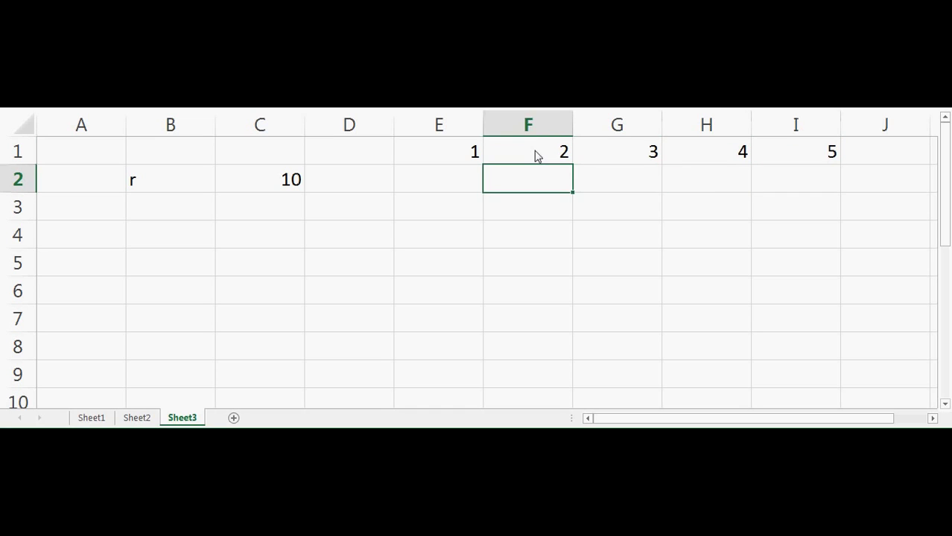
pyautogui.press('Left')
pyautogui.write('100')
pyautogui.press('Tab')
pyautogui.write('100')
pyautogui.press('Return')
pyautogui.click(469, 188)
pyautogui.moveTo(503, 187); pyautogui.dragTo(820, 185)
pyautogui.click(695, 270)
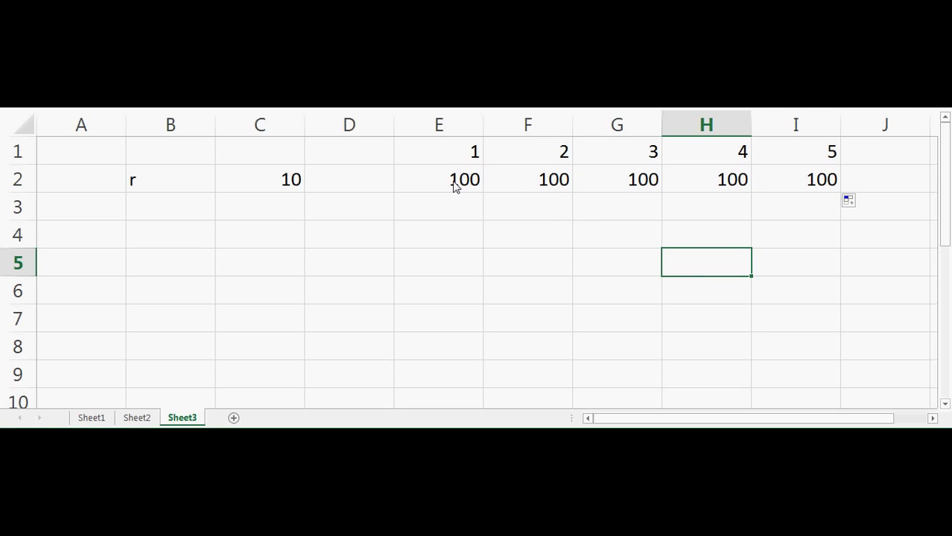
# Step: Centre the period numbers and cash flows in the range E1:I2
pyautogui.click(462, 184)
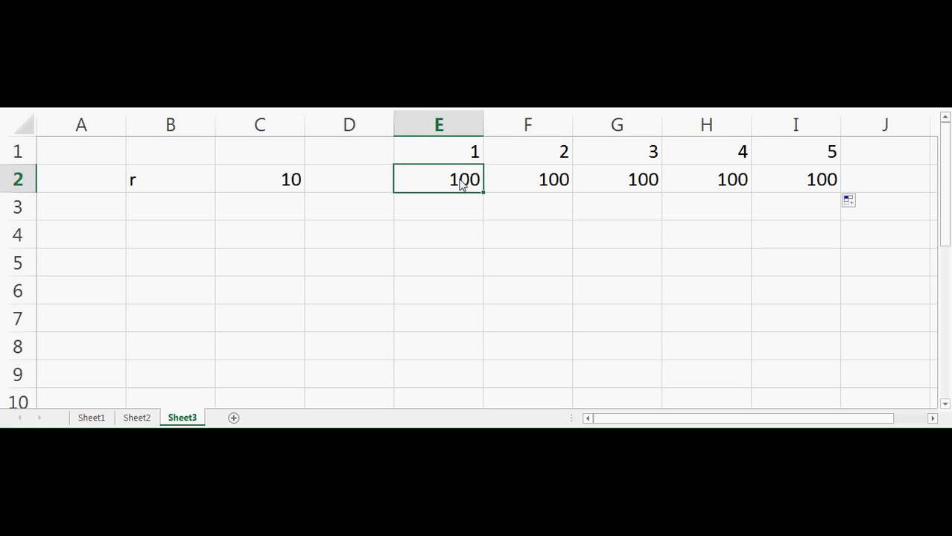
pyautogui.moveTo(441, 155); pyautogui.dragTo(782, 170)
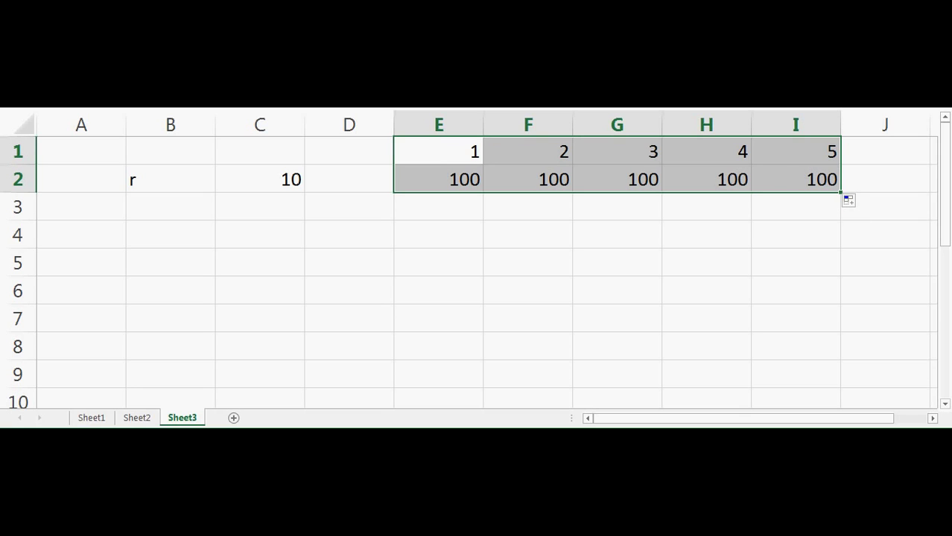
pyautogui.hotkey('ctrl', 'e')
pyautogui.click(378, 238)
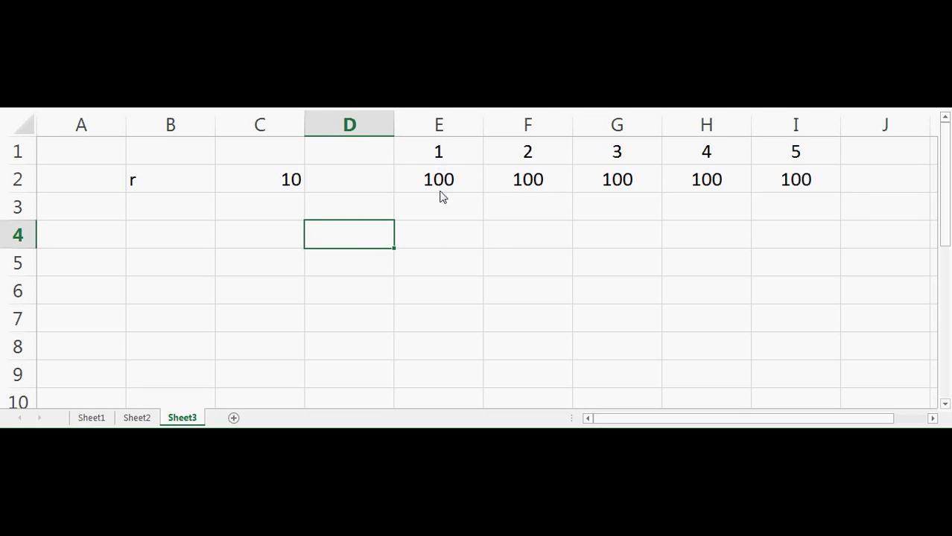
pyautogui.click(447, 188)
pyautogui.click(448, 214)
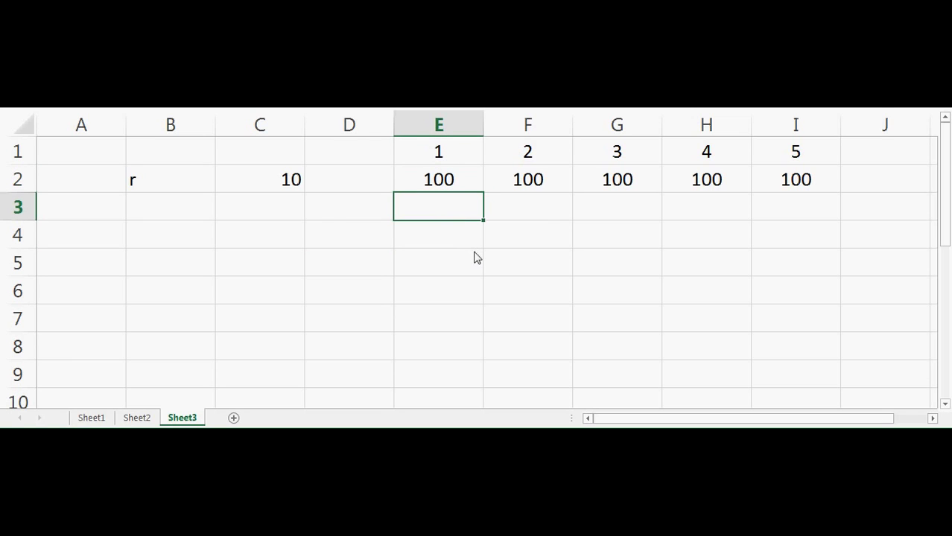
# Step: Label cell D4 as PV
pyautogui.click(333, 231)
pyautogui.write('PV')
pyautogui.press('Tab')
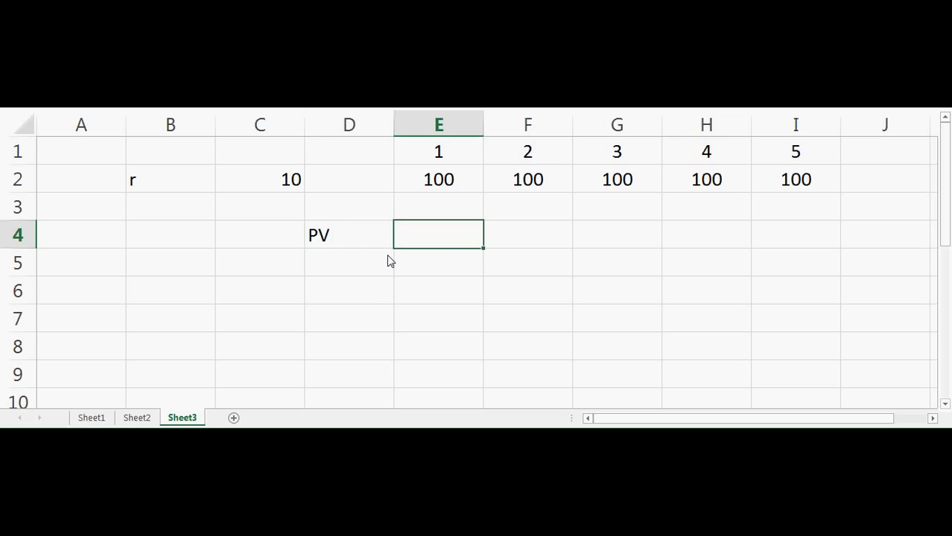
# Step: Calculate the first period's present value in E4 with =E2/(1+$C$2/100)^E1, keeping the rate reference absolute
pyautogui.write('=')
pyautogui.click(443, 184)
pyautogui.write('/(')
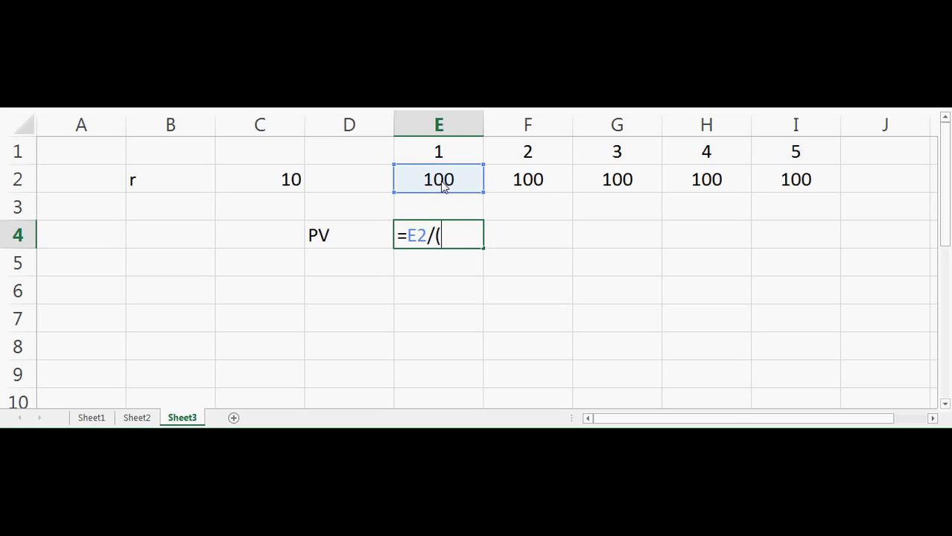
pyautogui.write('1+')
pyautogui.click(277, 186)
pyautogui.write('/100)')
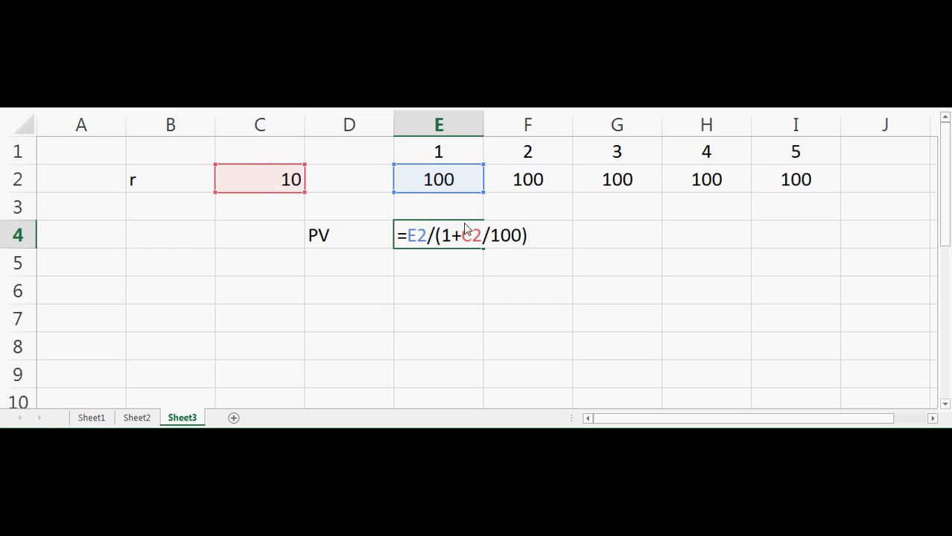
pyautogui.click(469, 233)
pyautogui.write('$')
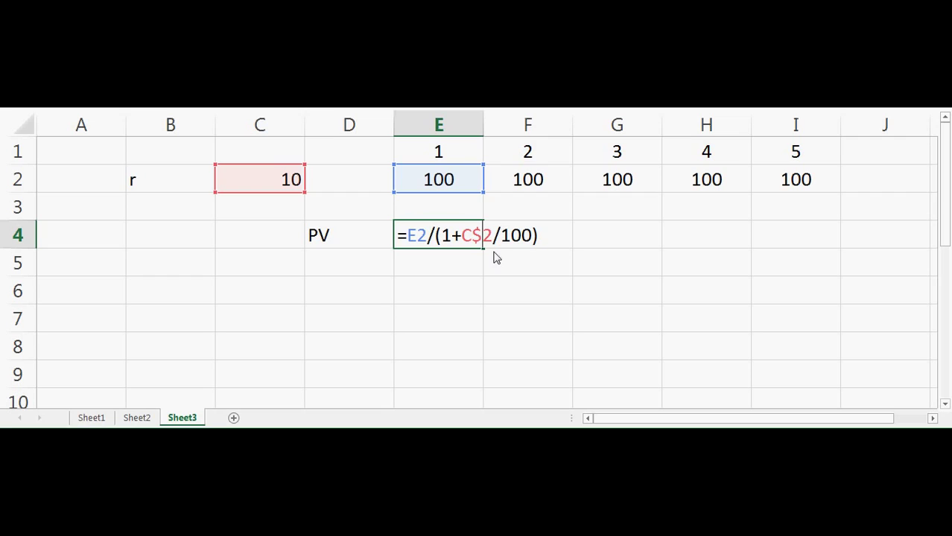
pyautogui.click(462, 235)
pyautogui.write('$')
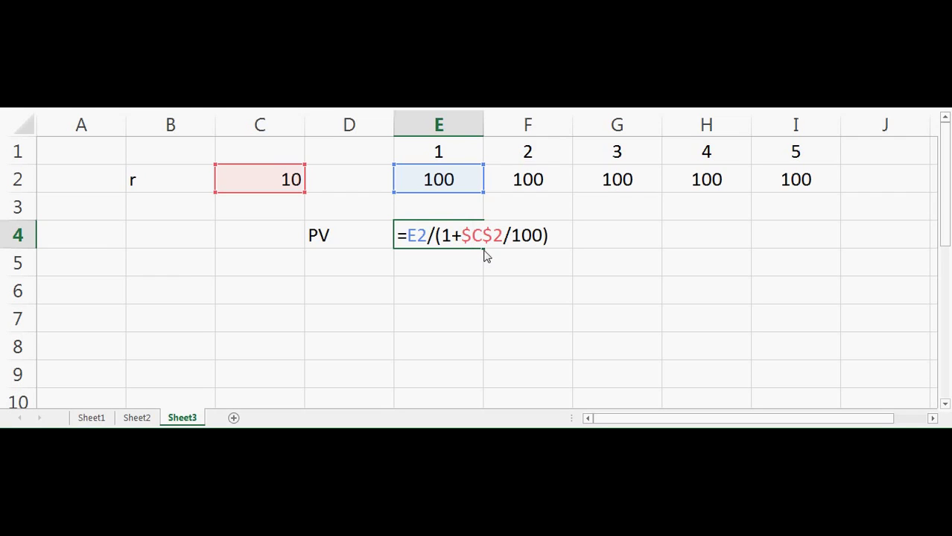
pyautogui.click(556, 236)
pyautogui.write('^')
pyautogui.click(450, 154)
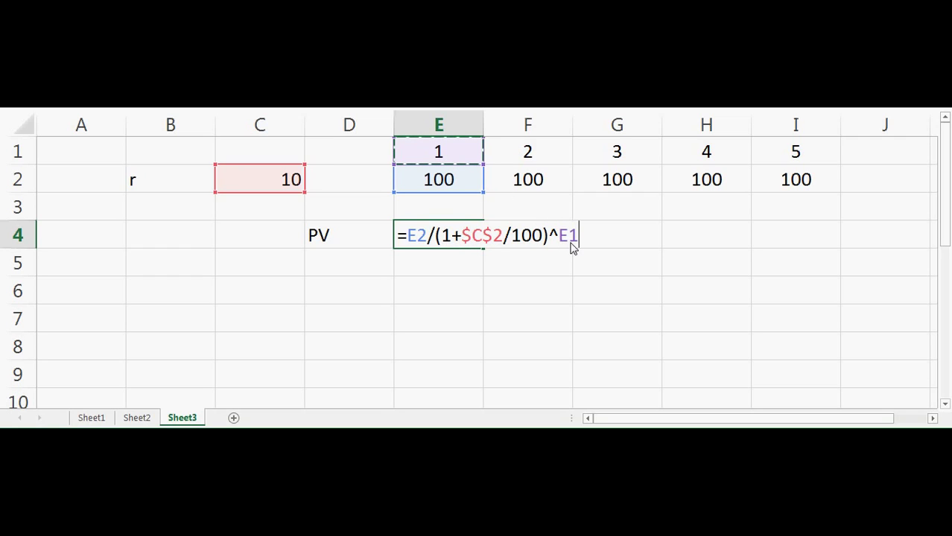
pyautogui.press('Return')
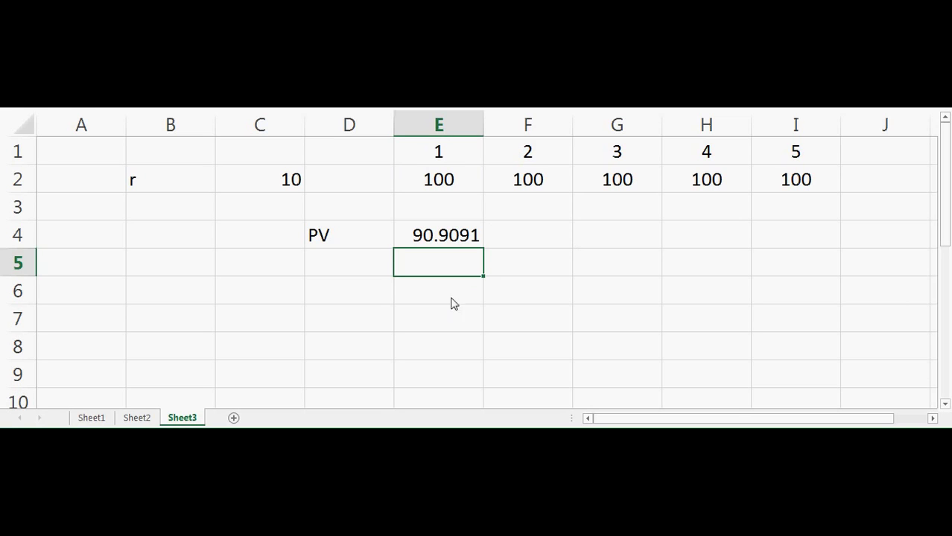
# Step: Copy the present value formula from E4 across to I4, checking the references in the F4 copy
pyautogui.click(471, 243)
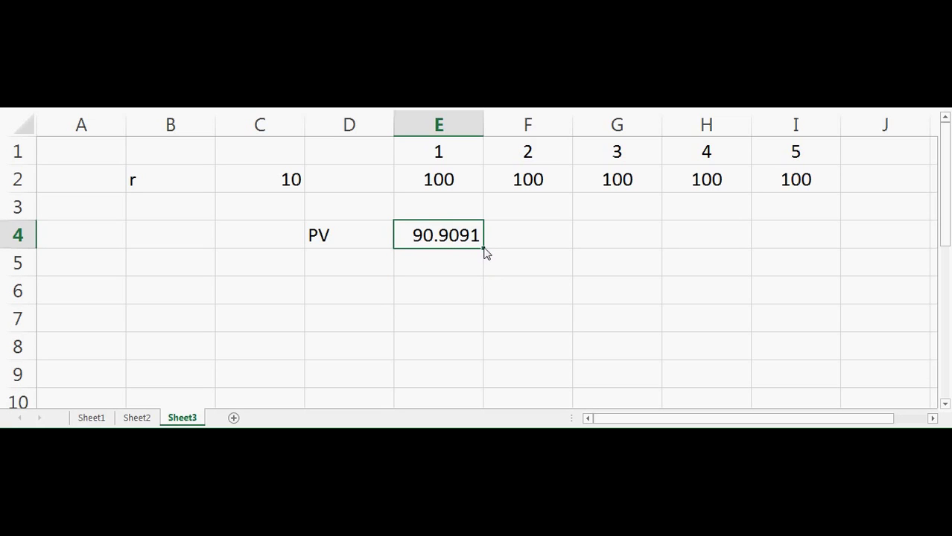
pyautogui.moveTo(483, 248); pyautogui.dragTo(561, 254)
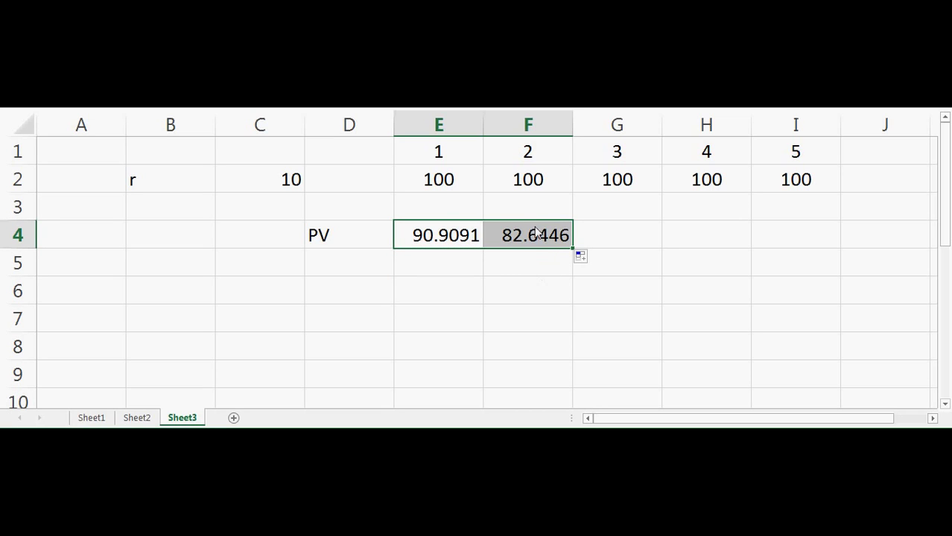
pyautogui.doubleClick(539, 236)
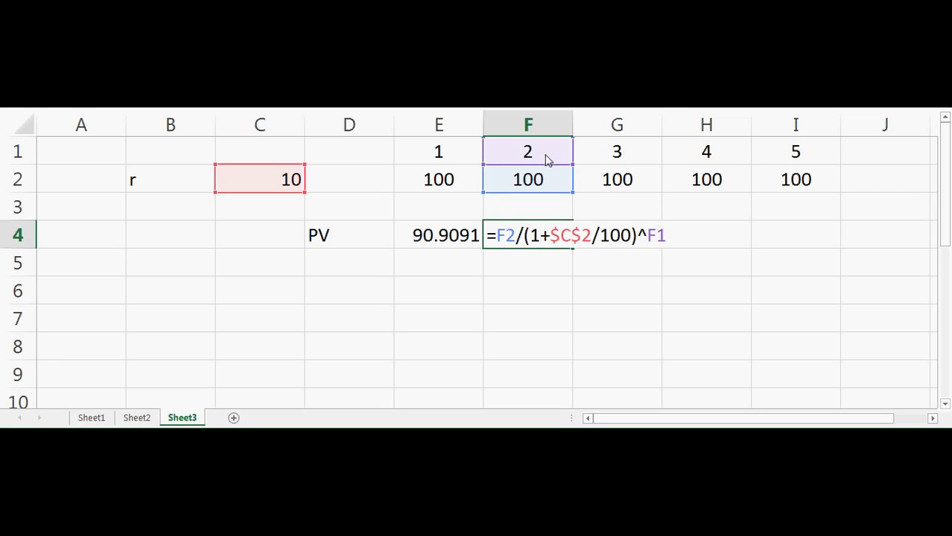
pyautogui.press('Return')
pyautogui.click(550, 235)
pyautogui.moveTo(572, 248); pyautogui.dragTo(809, 250)
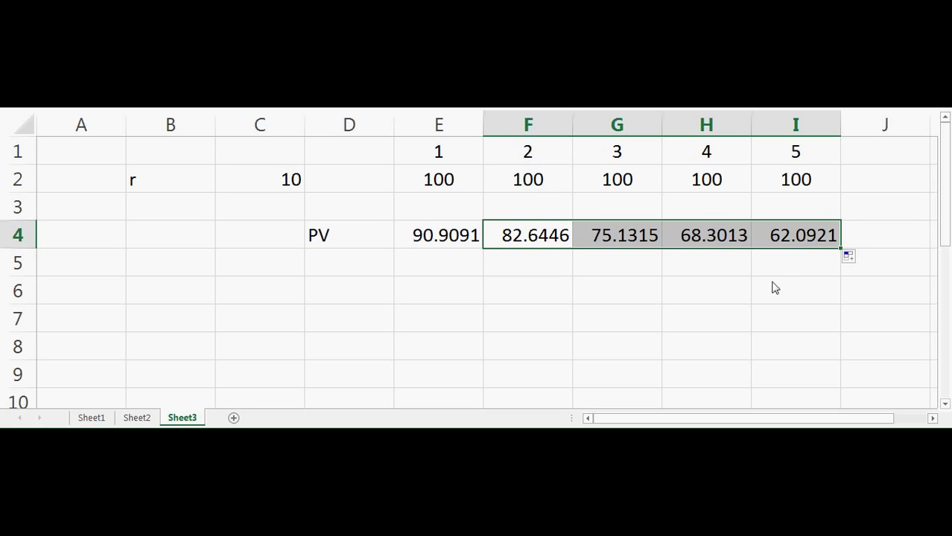
pyautogui.click(771, 291)
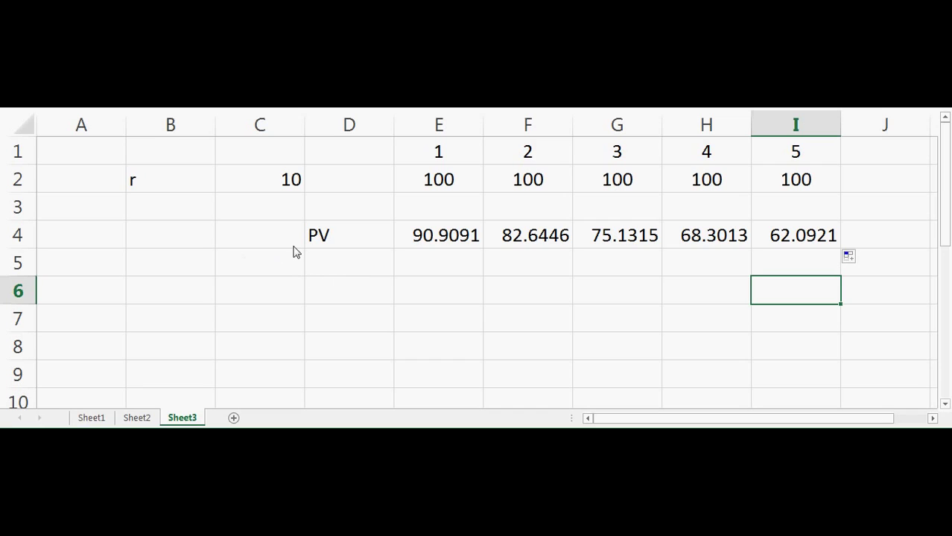
# Step: Move the PV label from D4 to B4 and change it to NPV
pyautogui.click(329, 242)
pyautogui.moveTo(333, 250); pyautogui.dragTo(185, 242)
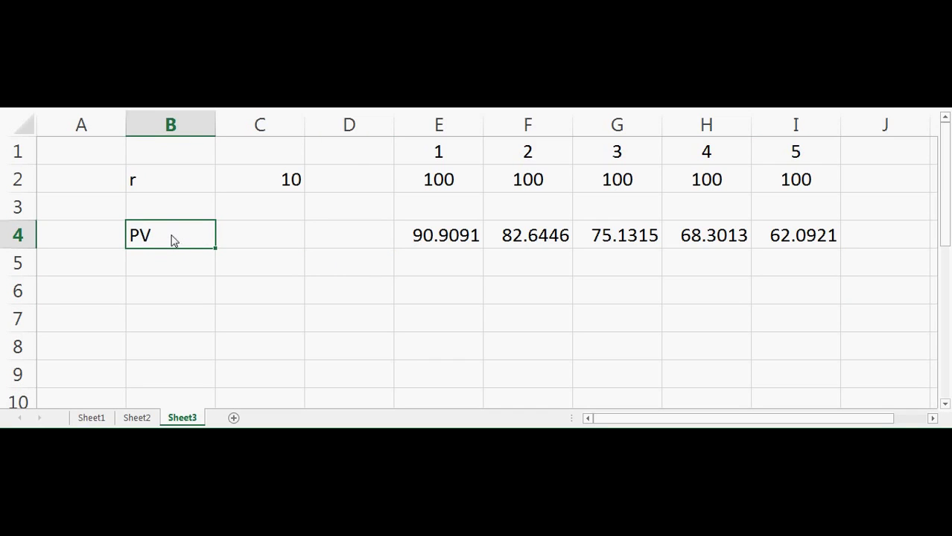
pyautogui.write('NPC')
pyautogui.press('BackSpace')
pyautogui.write('V')
pyautogui.press('Tab')
# Step: Calculate the NPV in C4 by summing the present values in E4:I4
pyautogui.write('=')
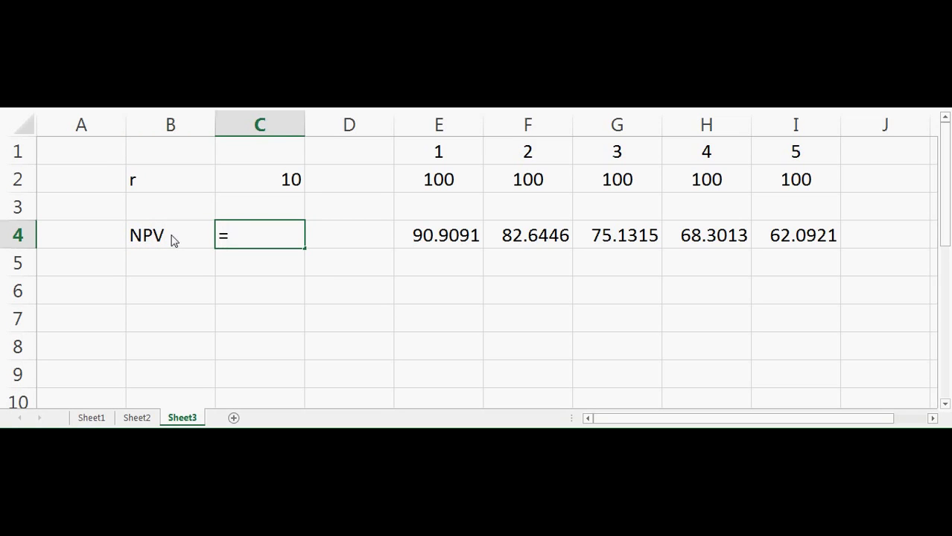
pyautogui.write('sum(')
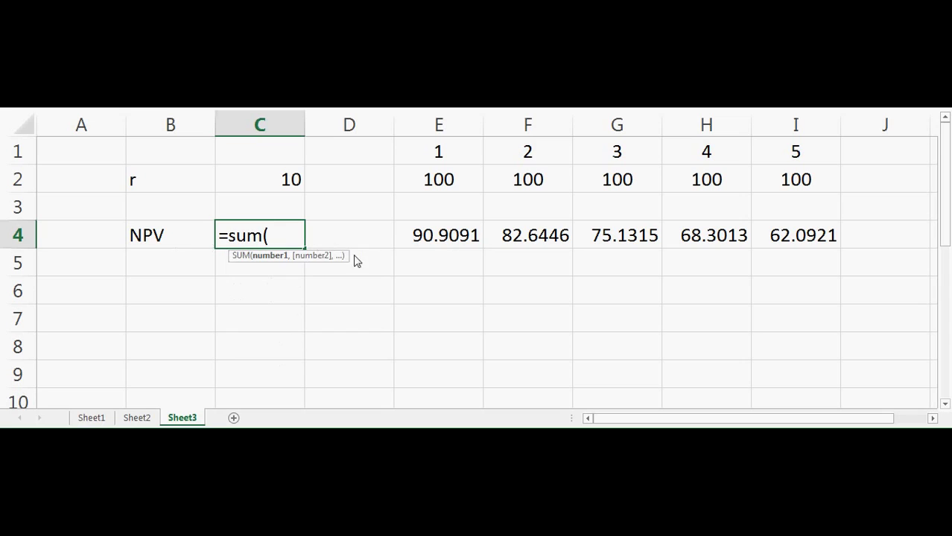
pyautogui.moveTo(466, 240); pyautogui.dragTo(783, 254)
pyautogui.write(')')
pyautogui.press('Return')
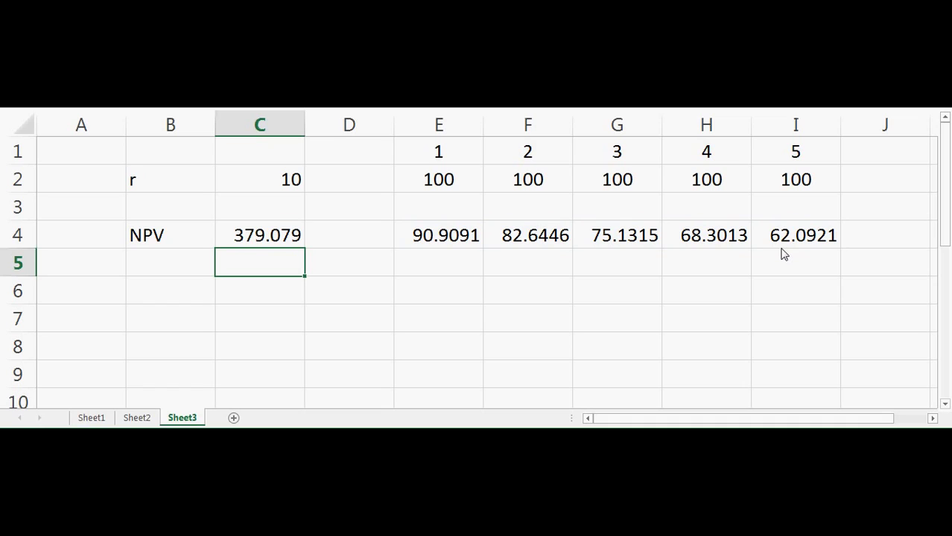
# Step: Set the rate r in C2 to 0
pyautogui.press('Up')
pyautogui.press('Up')
pyautogui.press('Up')
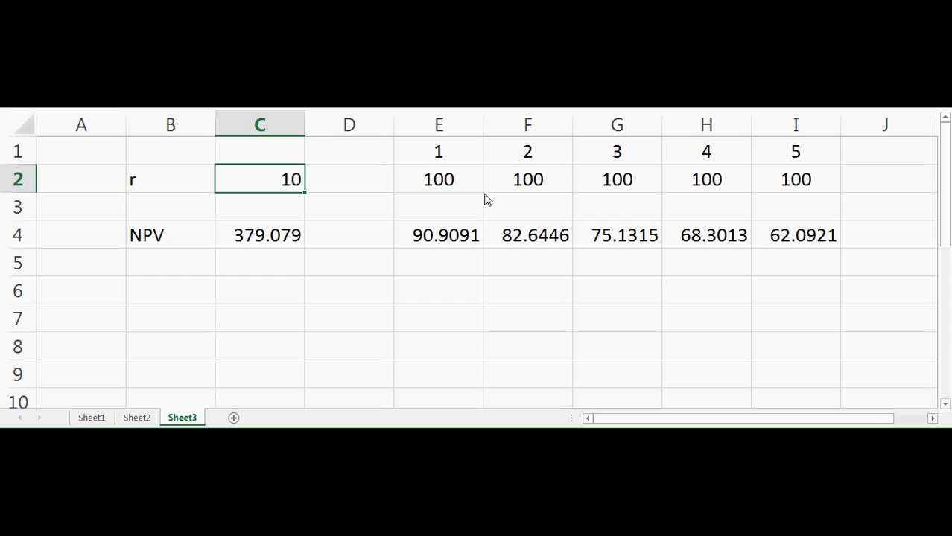
pyautogui.write('0')
pyautogui.press('Return')
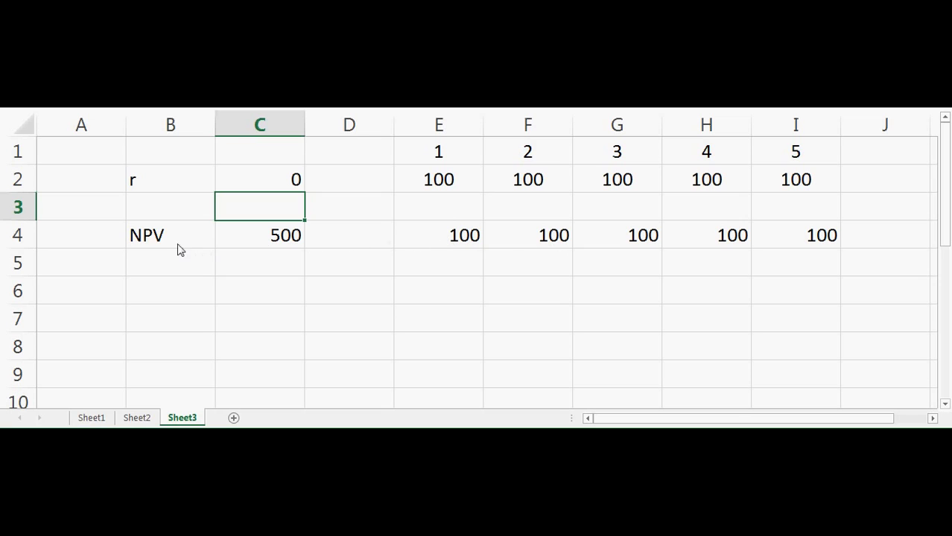
# Step: Centre the present values in the range E4:I4
pyautogui.click(263, 244)
pyautogui.moveTo(477, 246); pyautogui.dragTo(801, 251)
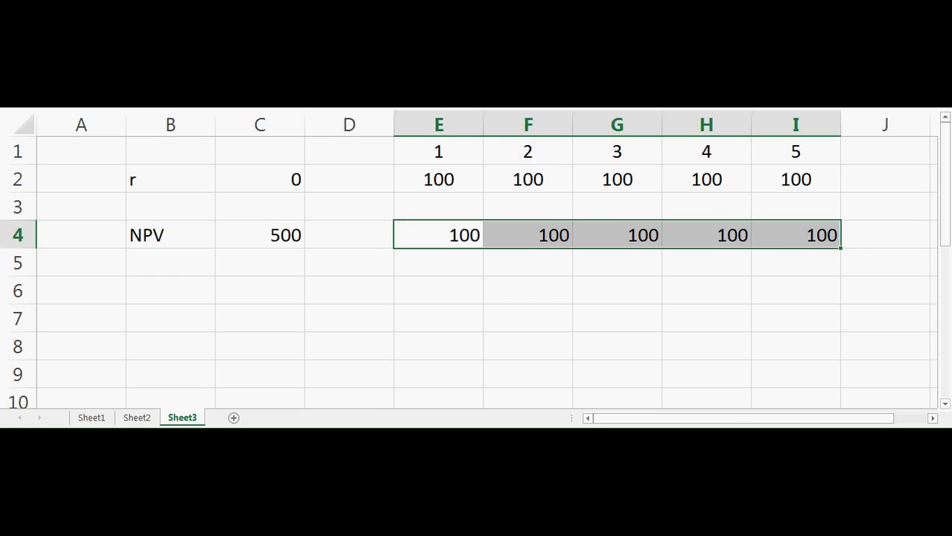
pyautogui.click(332, 322)
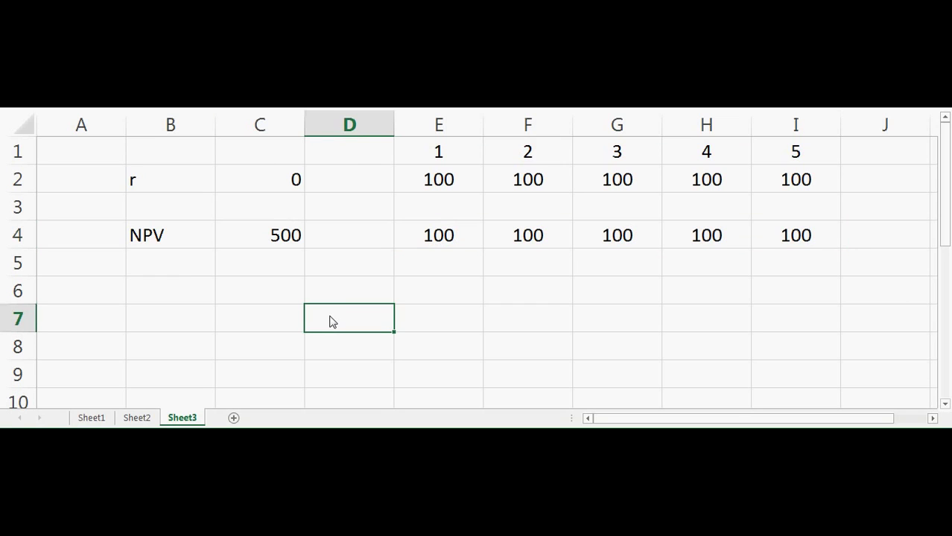
# Step: Set the rate r in C2 to 50
pyautogui.click(287, 181)
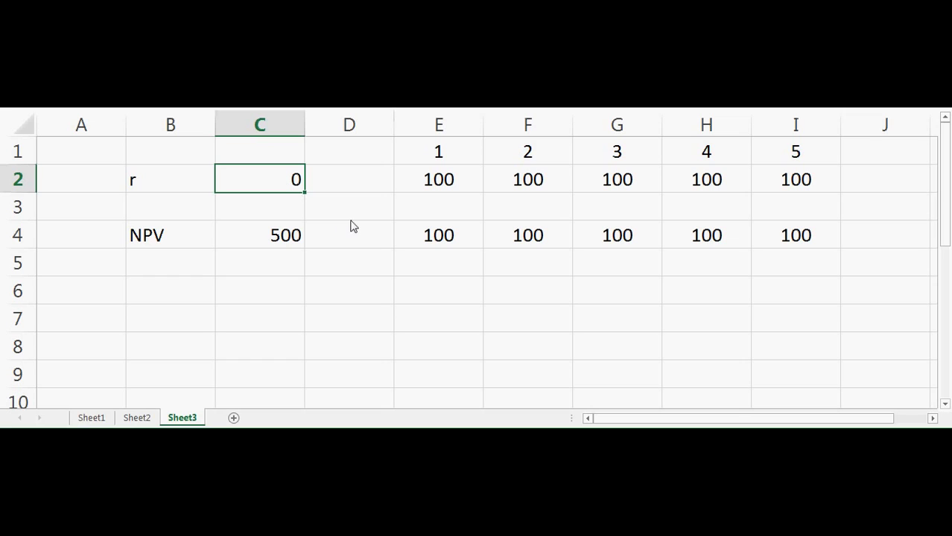
pyautogui.write('50')
pyautogui.press('Return')
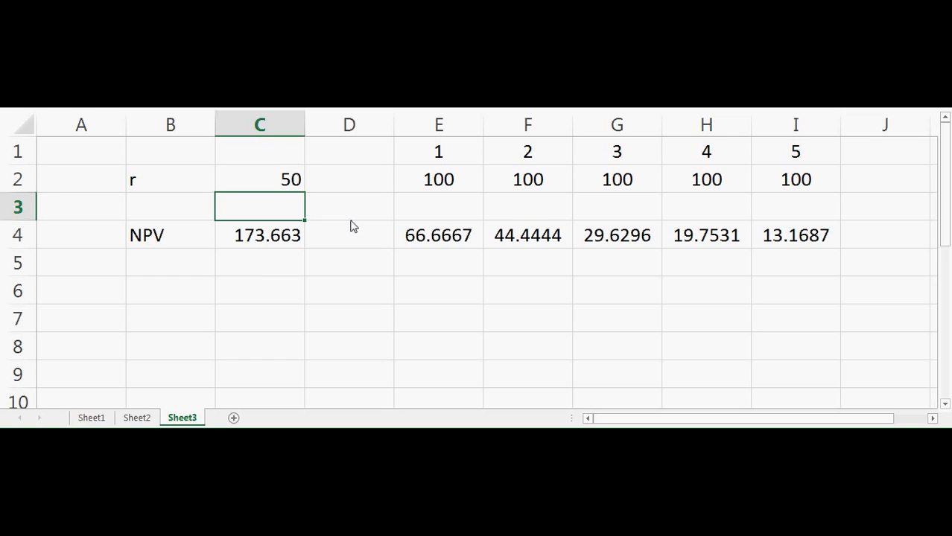
# Step: Set the rate r in C2 to 1 and select the second period's present value
pyautogui.press('Up')
pyautogui.write('1')
pyautogui.press('Return')
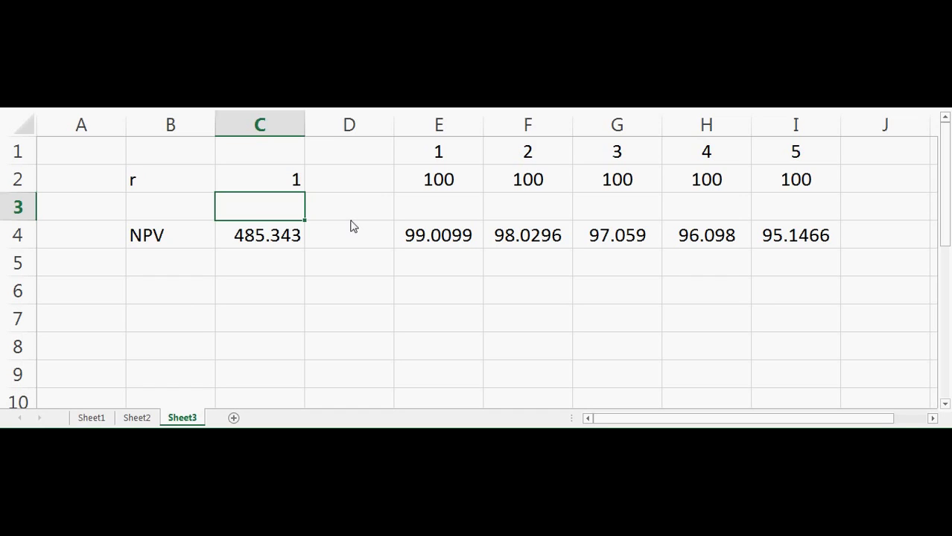
pyautogui.click(543, 242)
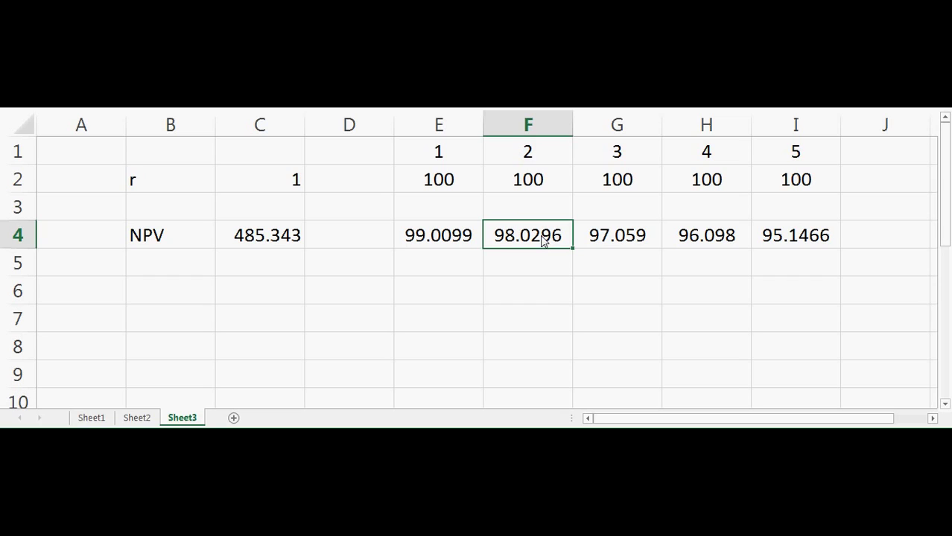
# Step: Set the fourth and fifth period cash flows in H2 and I2 to -100
pyautogui.click(711, 185)
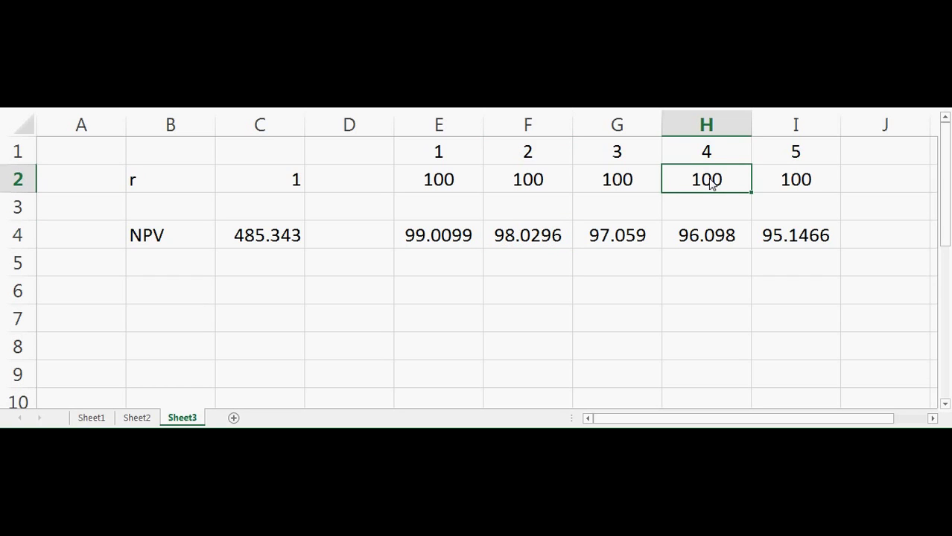
pyautogui.write('-100')
pyautogui.press('Return')
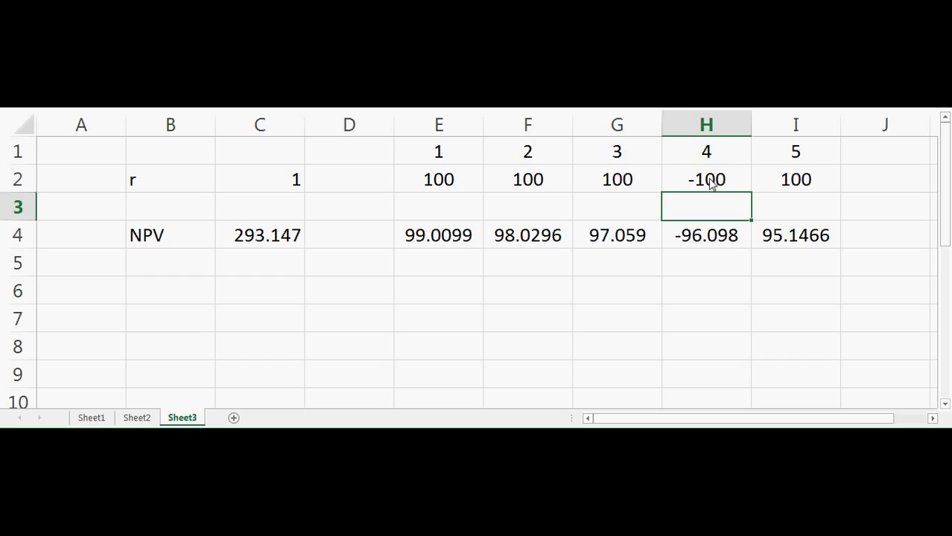
pyautogui.click(797, 187)
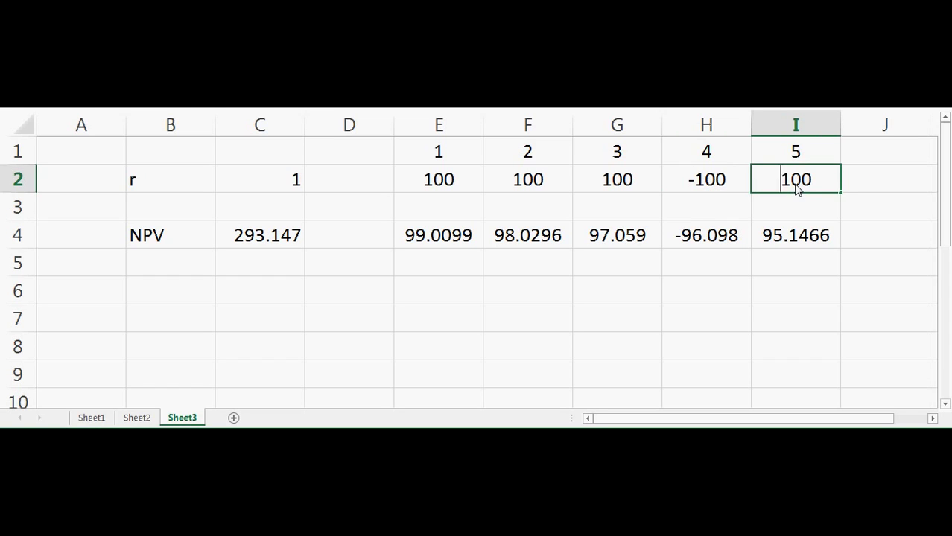
pyautogui.write('-100')
pyautogui.press('Return')
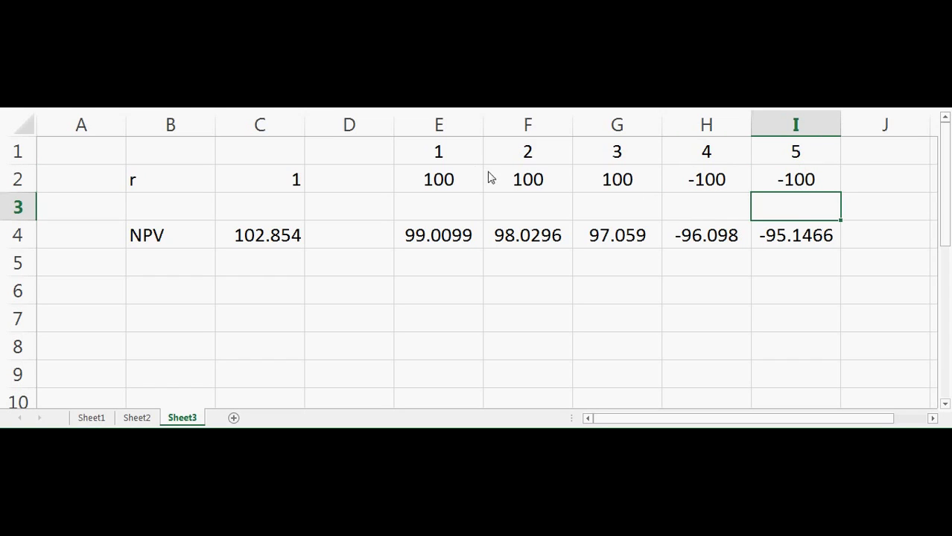
# Step: Set the first two cash flows in E2 and F2 to 0, then clear both cells
pyautogui.click(450, 180)
pyautogui.write('0')
pyautogui.press('Tab')
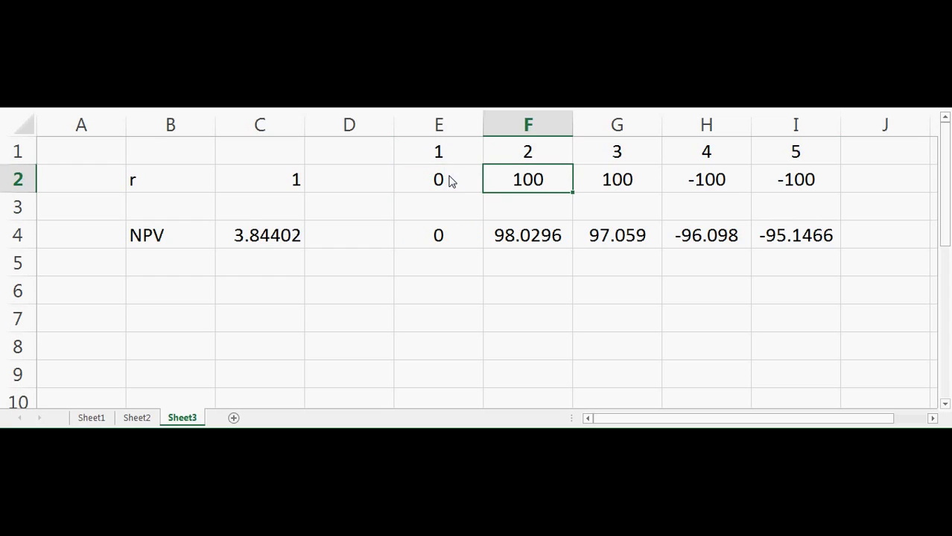
pyautogui.write('0')
pyautogui.press('Return')
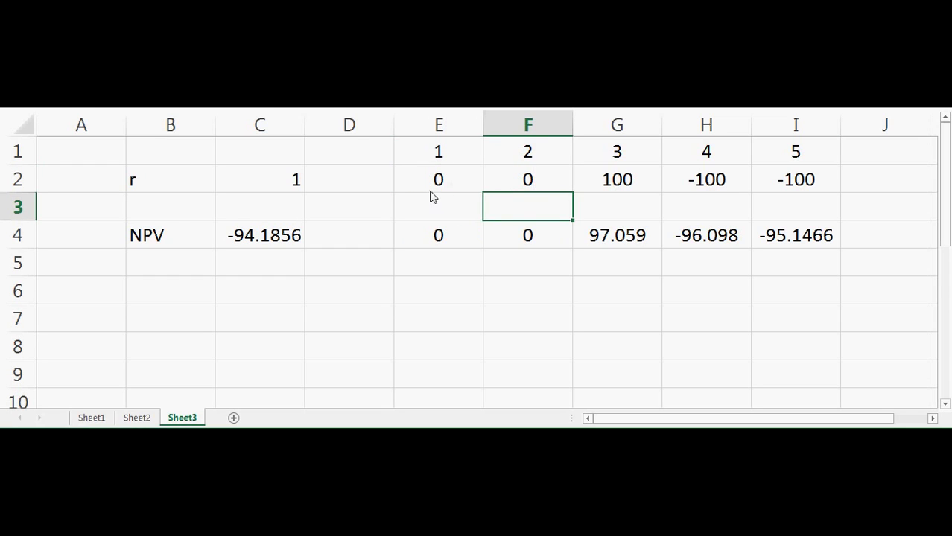
pyautogui.moveTo(432, 187); pyautogui.dragTo(503, 186)
pyautogui.press('Delete')
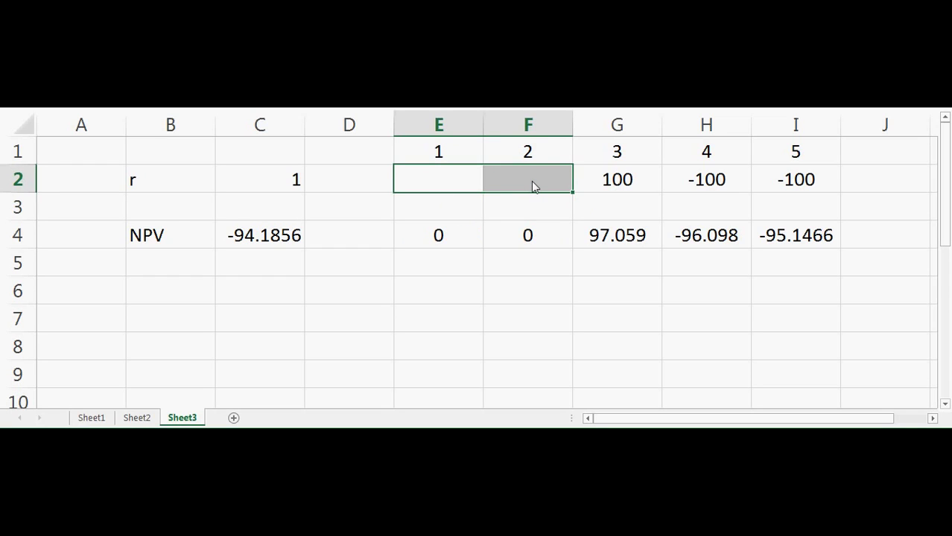
pyautogui.click(589, 341)
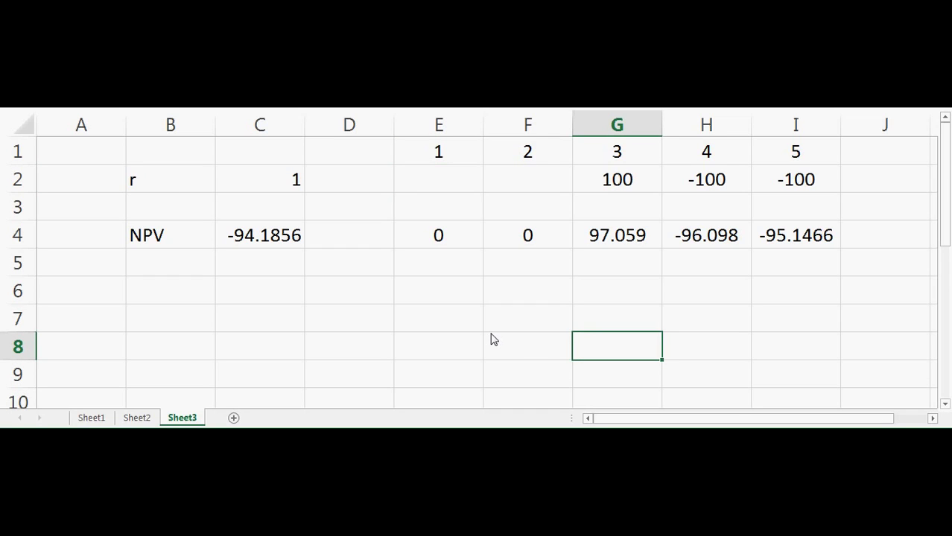
# Step: Enter a cash flow of 100 in both E2 and F2 for the first two periods
pyautogui.click(445, 180)
pyautogui.write('100')
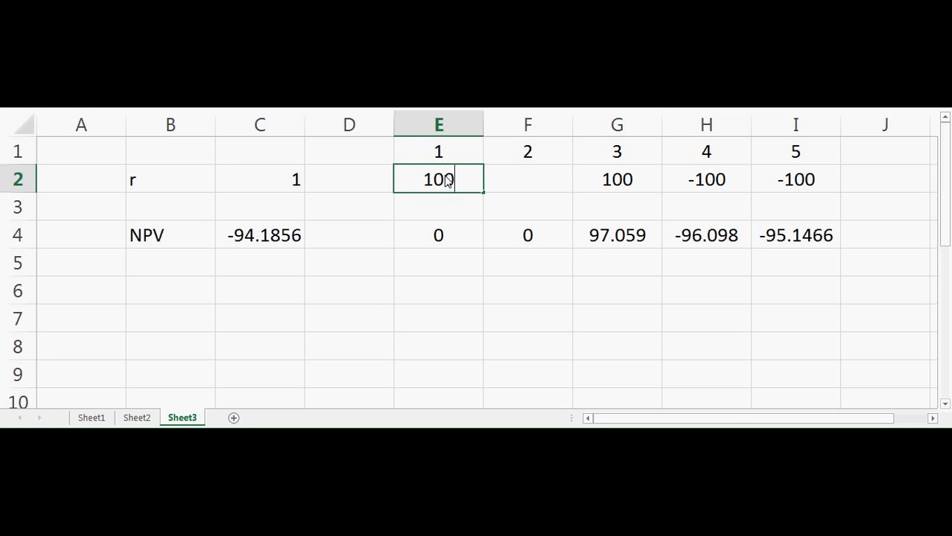
pyautogui.press('Right')
pyautogui.write('100')
pyautogui.press('Return')
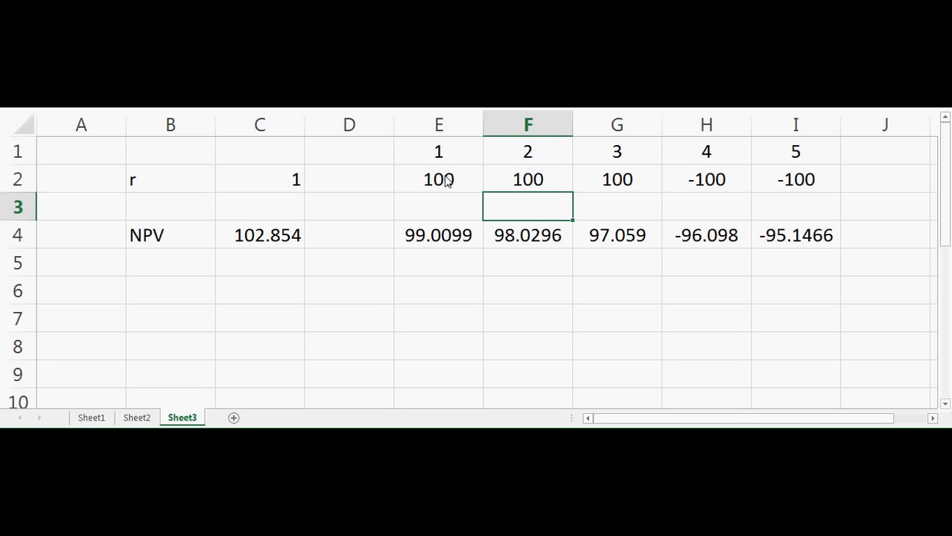
# Step: Enter the value 300 in C6, two rows below the NPV result
pyautogui.click(188, 297)
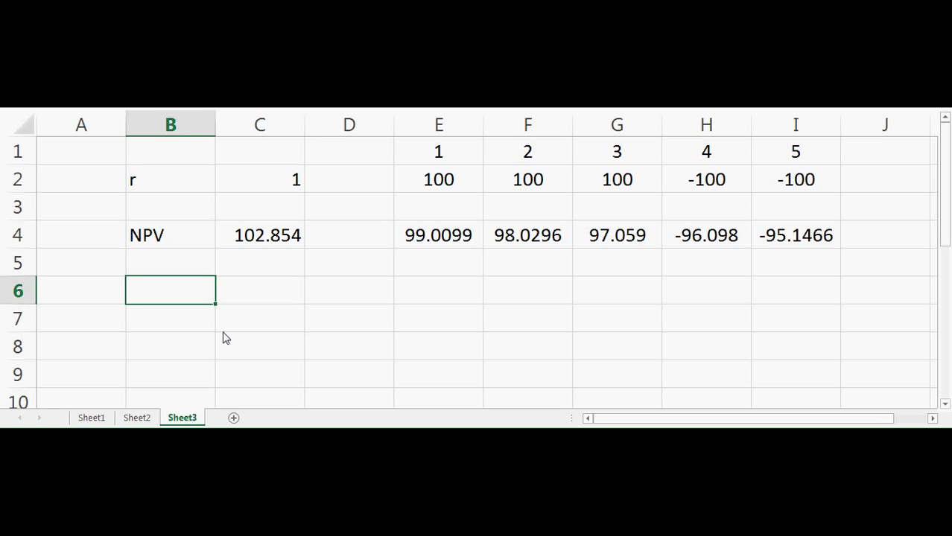
pyautogui.press('Down')
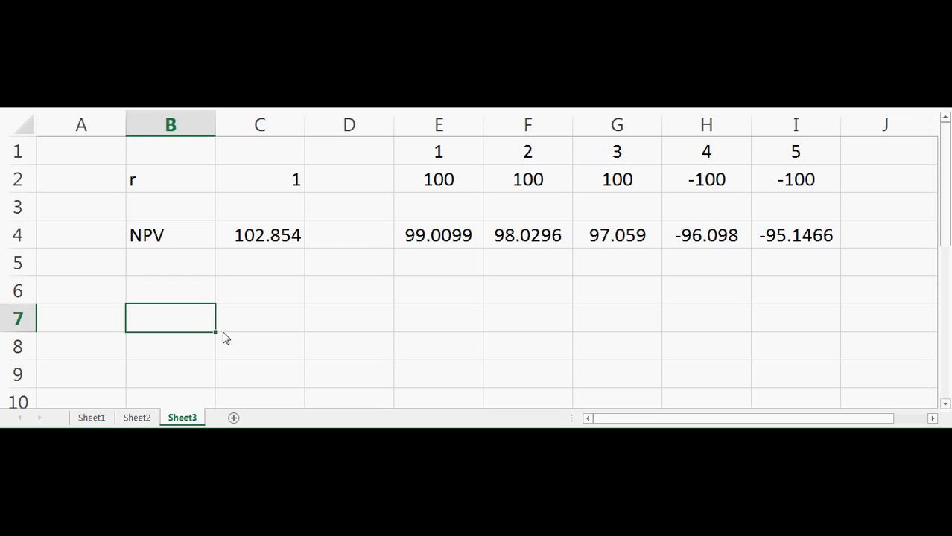
pyautogui.press('Right')
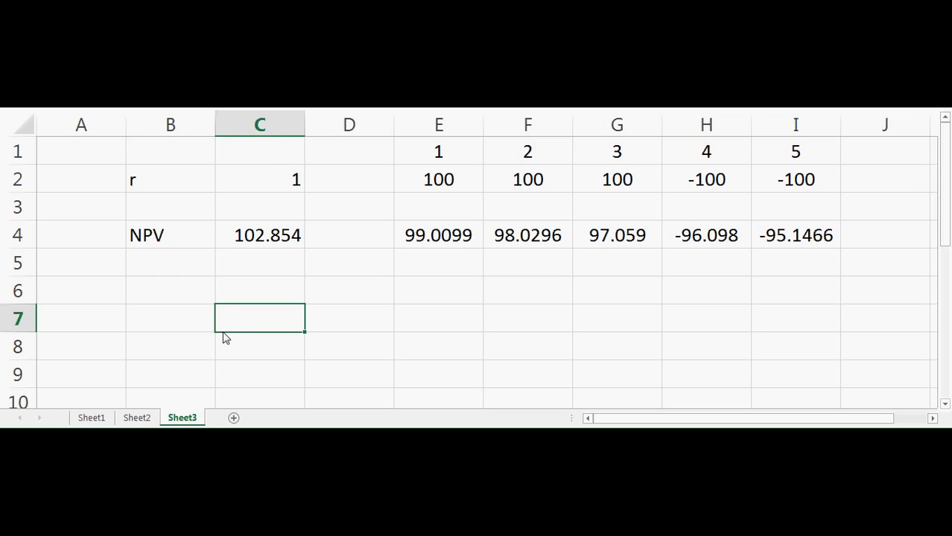
pyautogui.press('Up')
pyautogui.write('300')
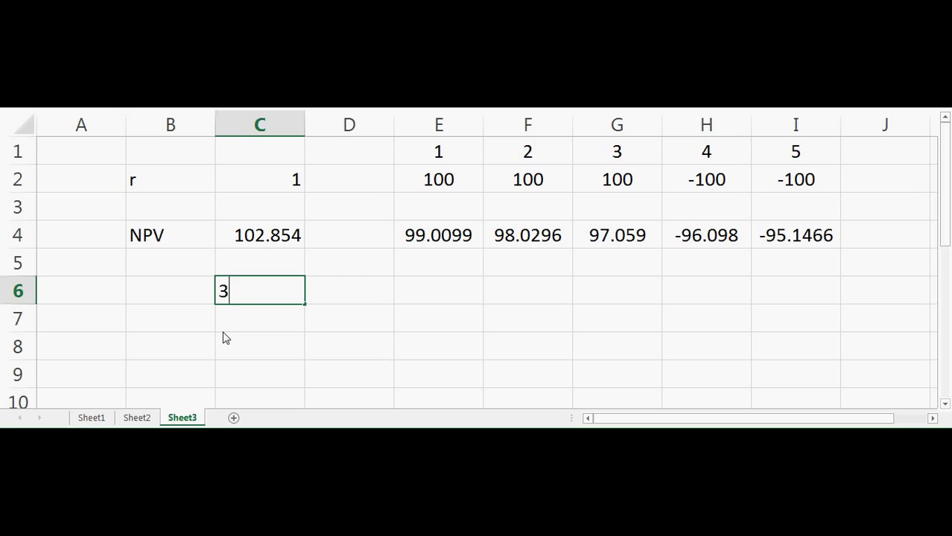
pyautogui.press('Return')
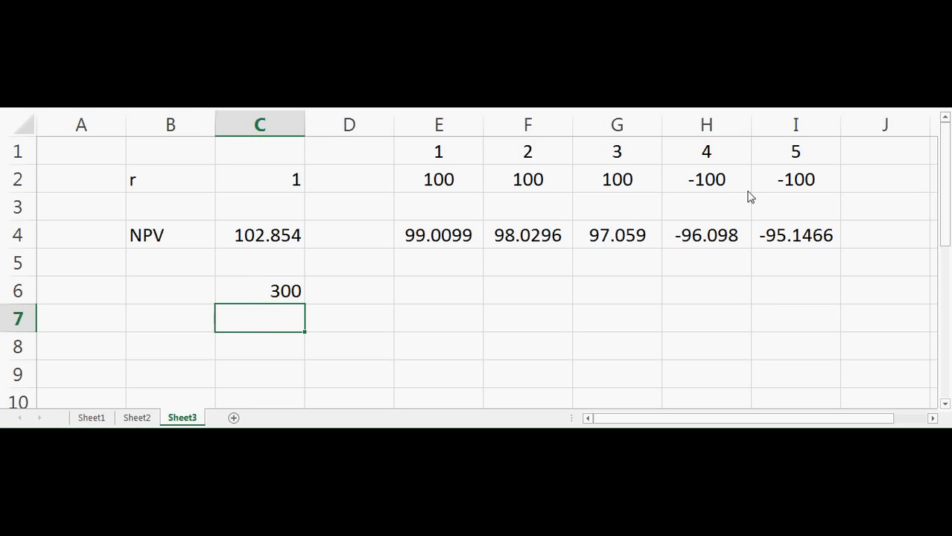
# Step: Set the fourth and fifth period cash flows in H2 and I2 to 100
pyautogui.click(724, 184)
pyautogui.write('100')
pyautogui.press('Return')
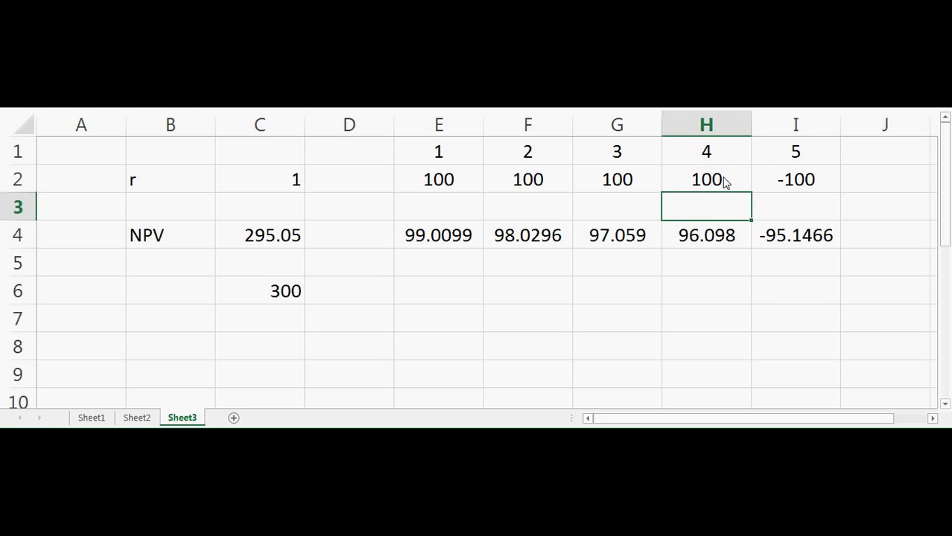
pyautogui.click(798, 180)
pyautogui.write('100')
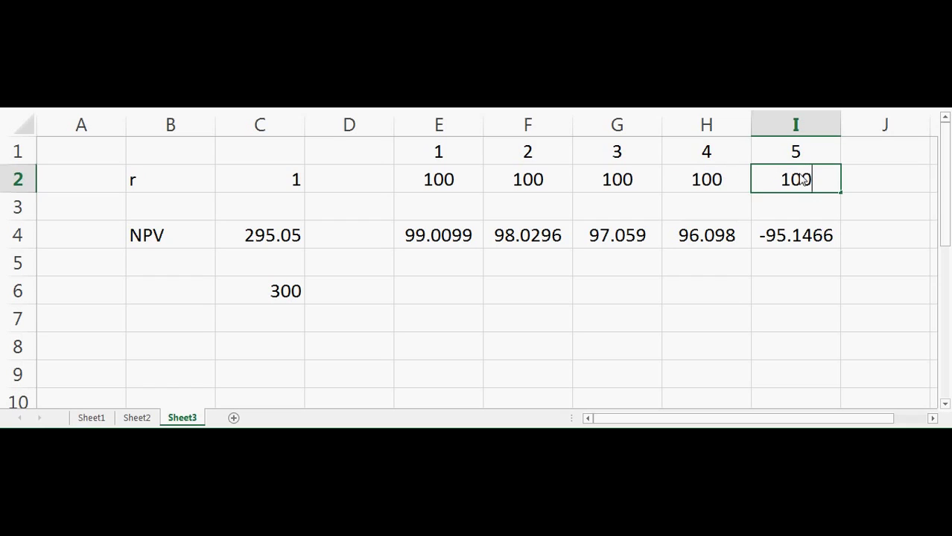
pyautogui.press('Return')
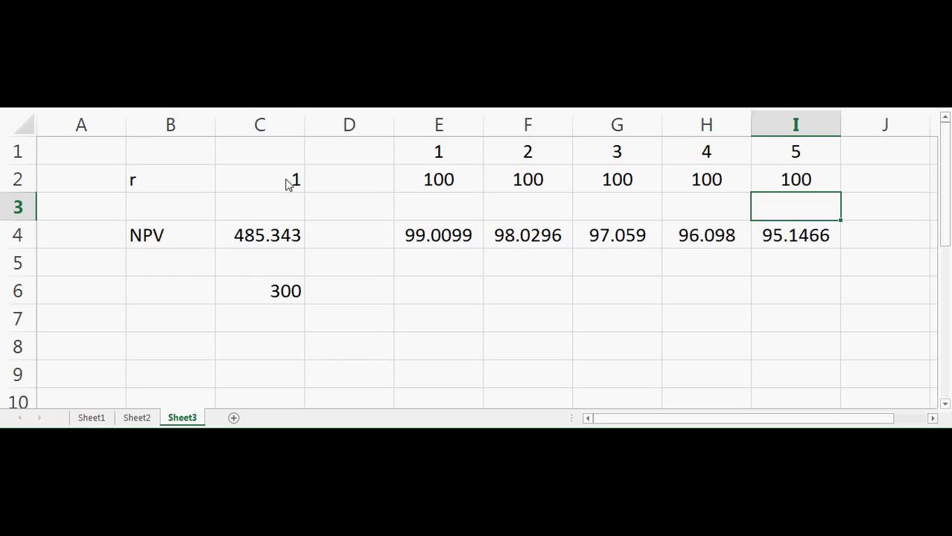
# Step: Label the 300 value by entering "Intial inv." in B6
pyautogui.click(278, 349)
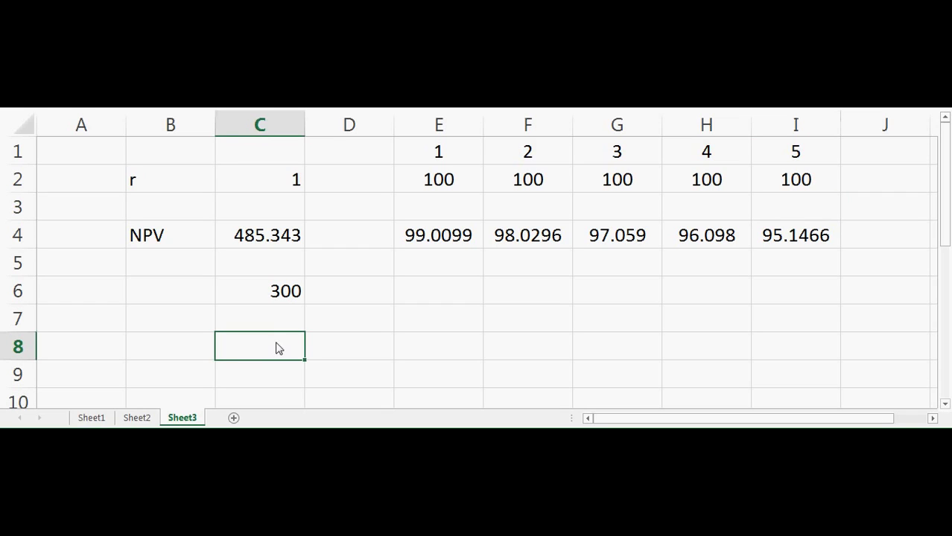
pyautogui.click(273, 192)
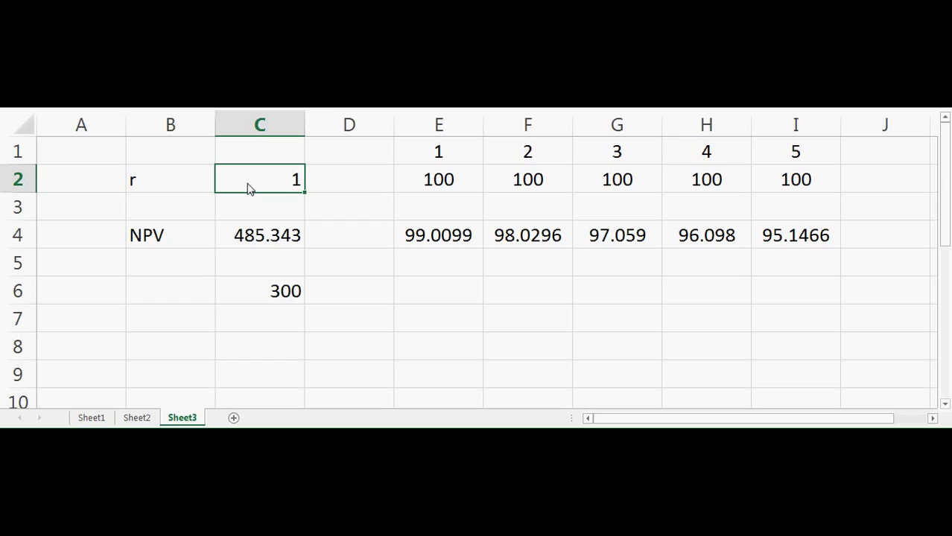
pyautogui.click(278, 293)
pyautogui.click(159, 298)
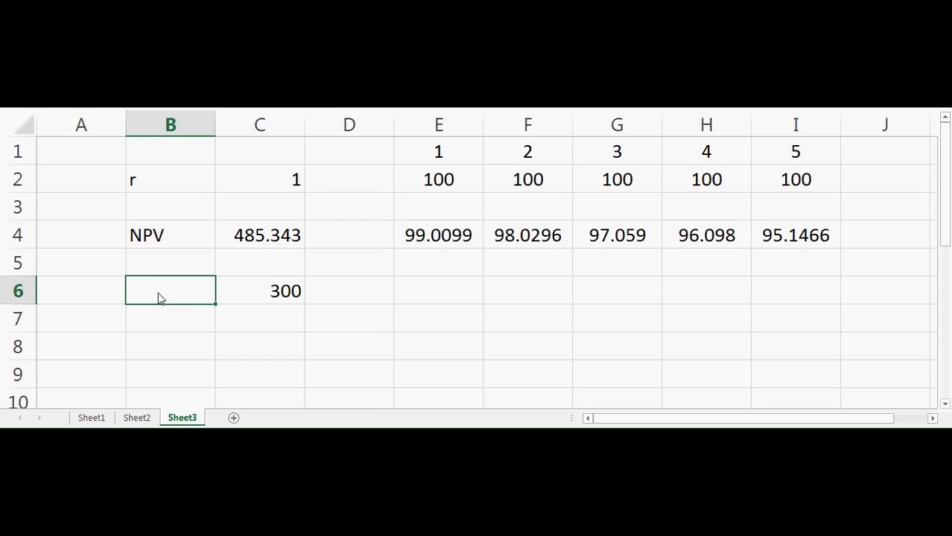
pyautogui.write('Intial in')
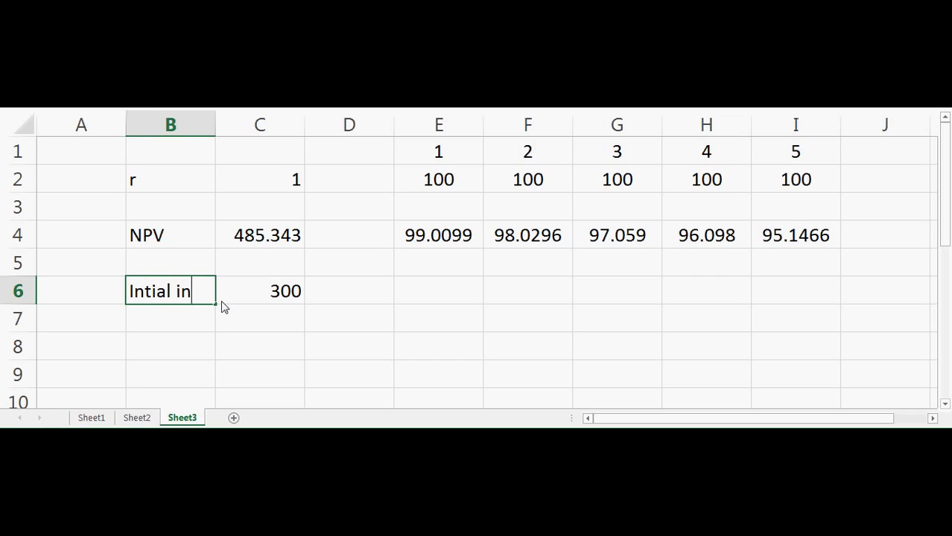
pyautogui.write('v.')
pyautogui.press('Return')
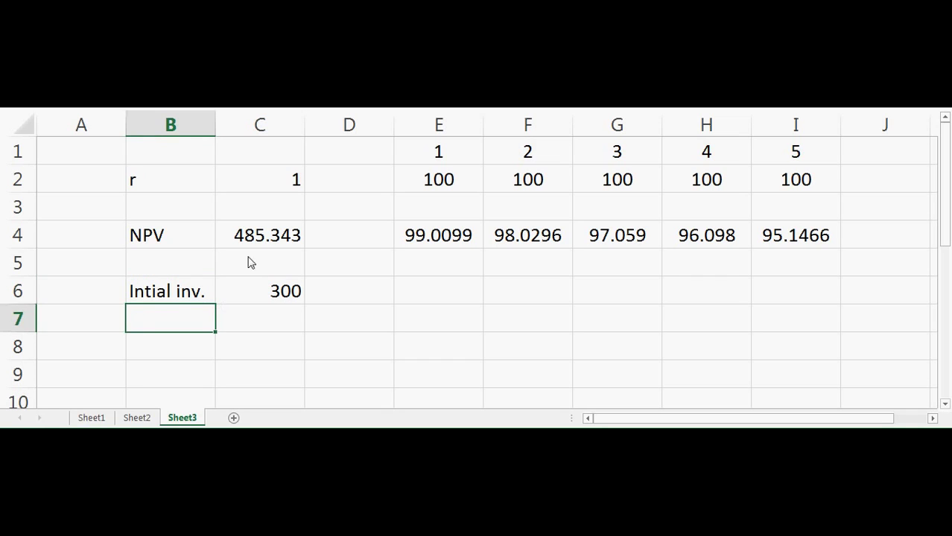
# Step: Set the rate r in C2 to 10
pyautogui.click(282, 190)
pyautogui.press('F2')
pyautogui.write('0')
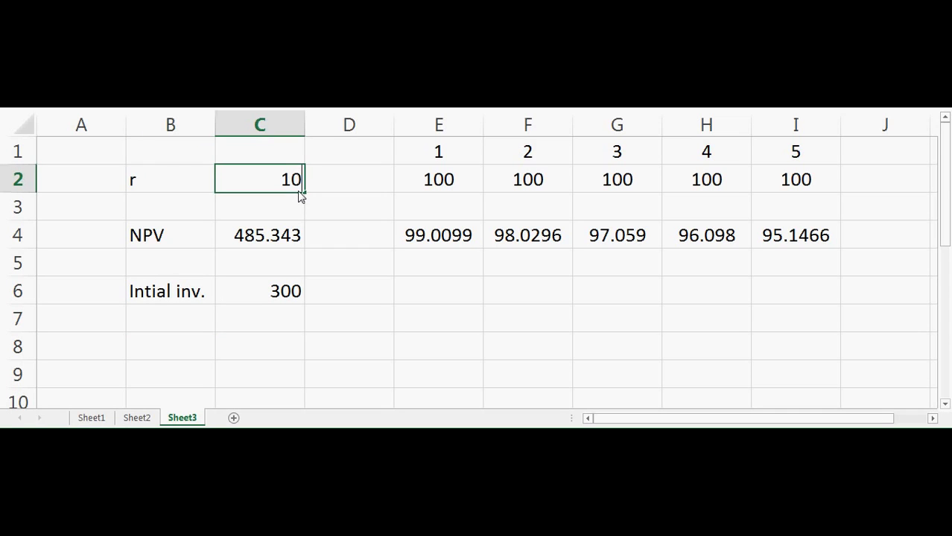
pyautogui.press('Return')
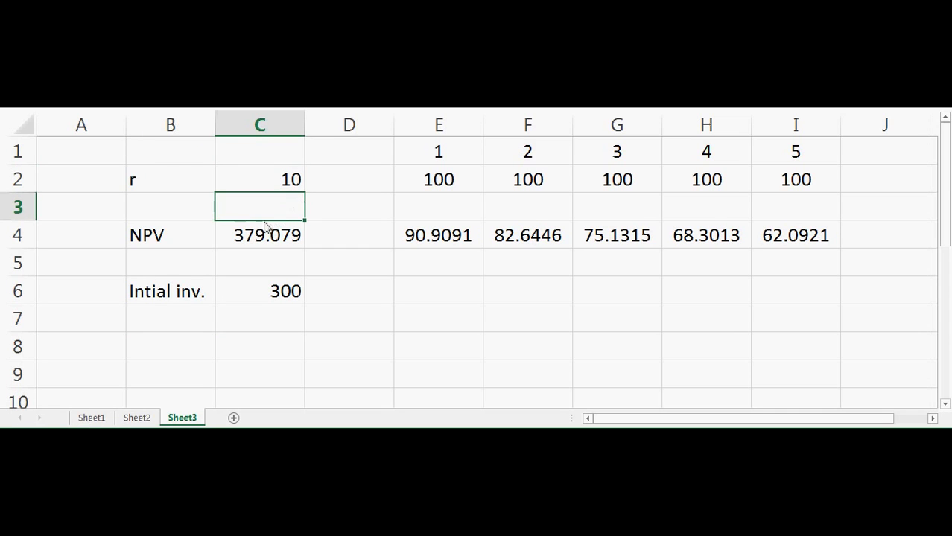
# Step: Set the rate r in C2 to 15
pyautogui.click(287, 189)
pyautogui.press('F2')
pyautogui.press('BackSpace')
pyautogui.write('5')
pyautogui.press('Return')
# Step: Set the rate r in C2 to 20 and keep that cell selected
pyautogui.click(287, 189)
pyautogui.press('F2')
pyautogui.press('BackSpace')
pyautogui.press('BackSpace')
pyautogui.write('20')
pyautogui.press('Return')
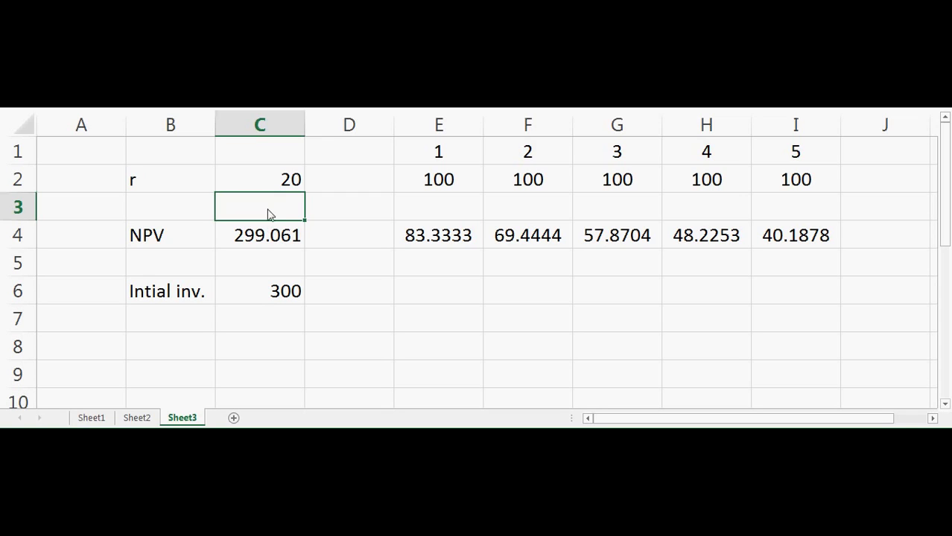
pyautogui.click(262, 183)
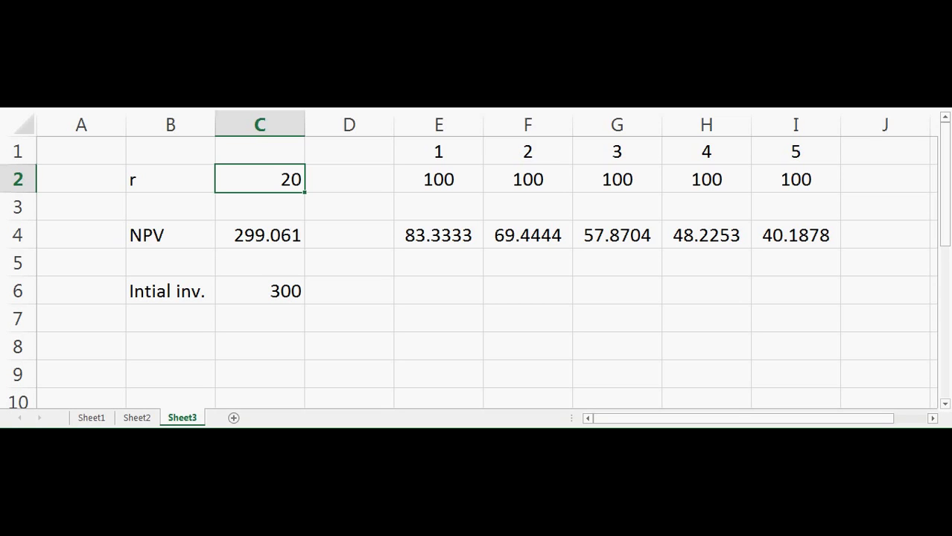
# Step: Try to enable the Solver Add-in by selecting it among the inactive add-ins in the Excel options and accepting
pyautogui.hotkey('alt', 'f')
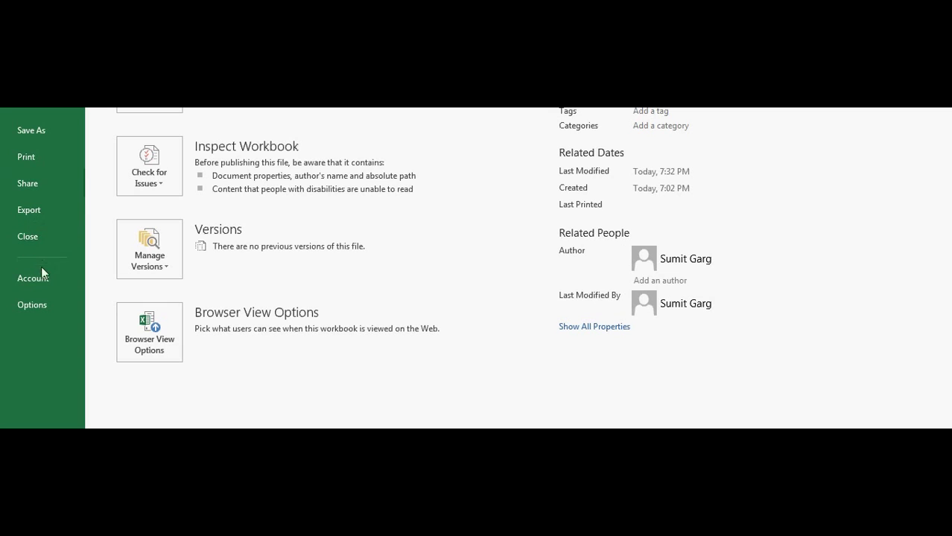
pyautogui.click(43, 301)
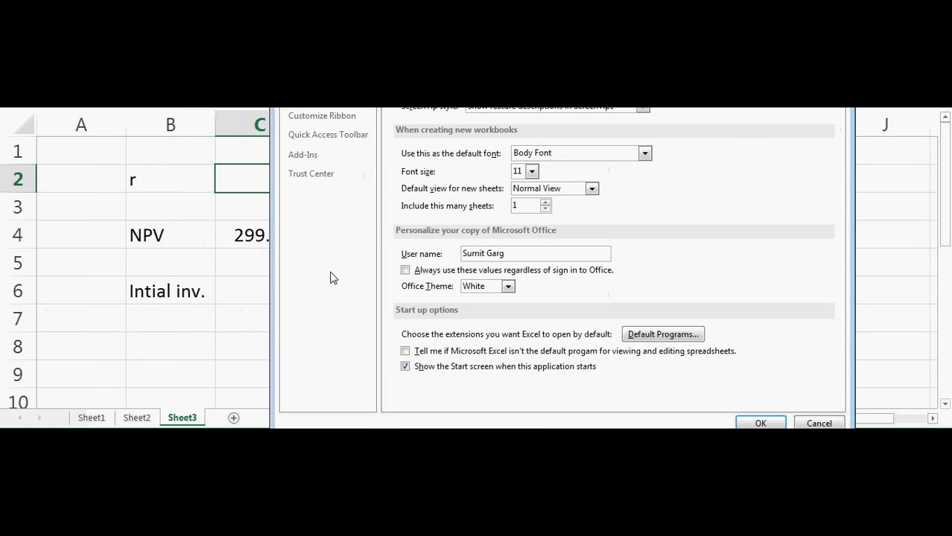
pyautogui.click(318, 157)
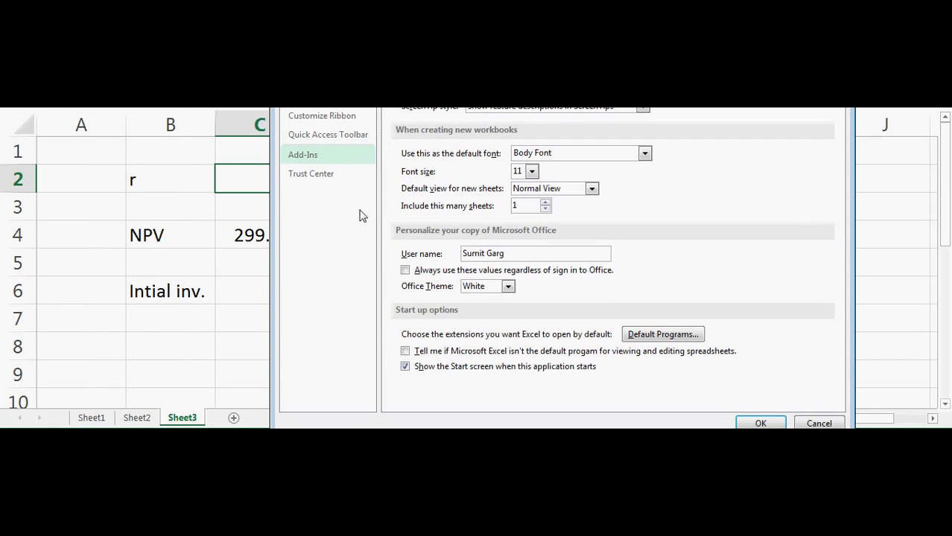
pyautogui.click(308, 161)
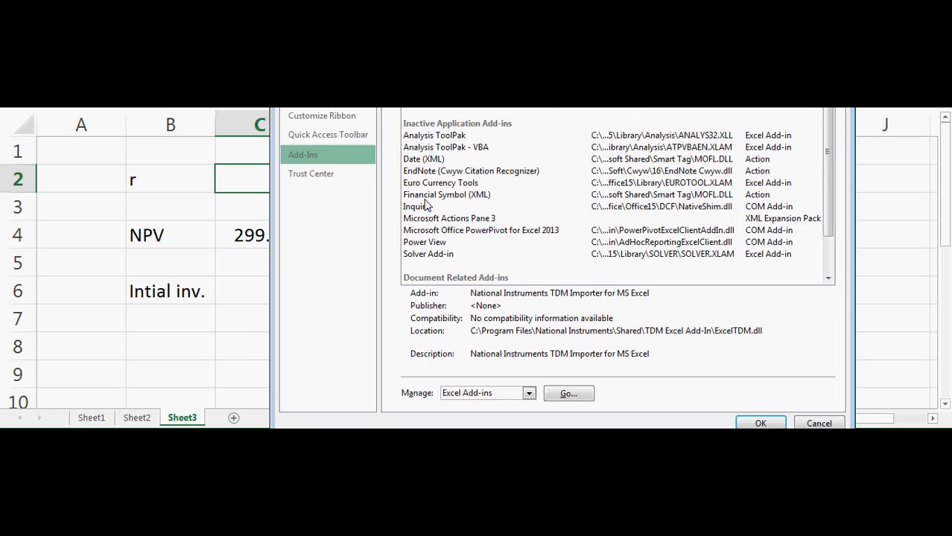
pyautogui.click(430, 255)
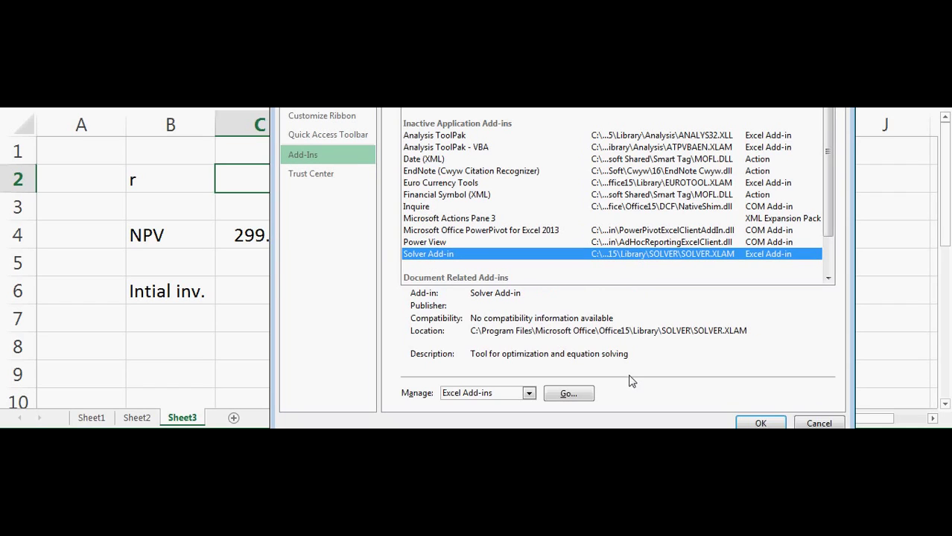
pyautogui.click(759, 423)
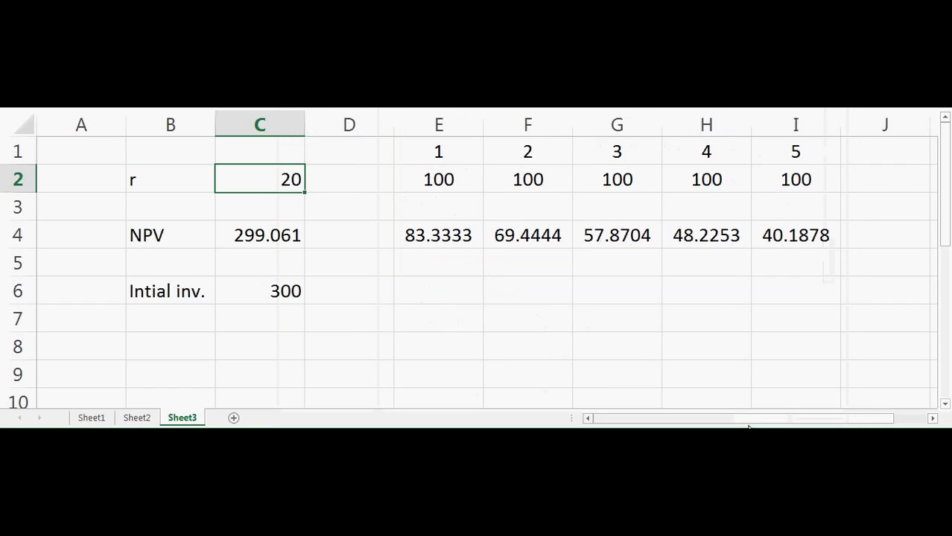
# Step: Enable the Solver Add-in by managing the Excel add-ins from the program options, and confirm the selection
pyautogui.click(491, 261)
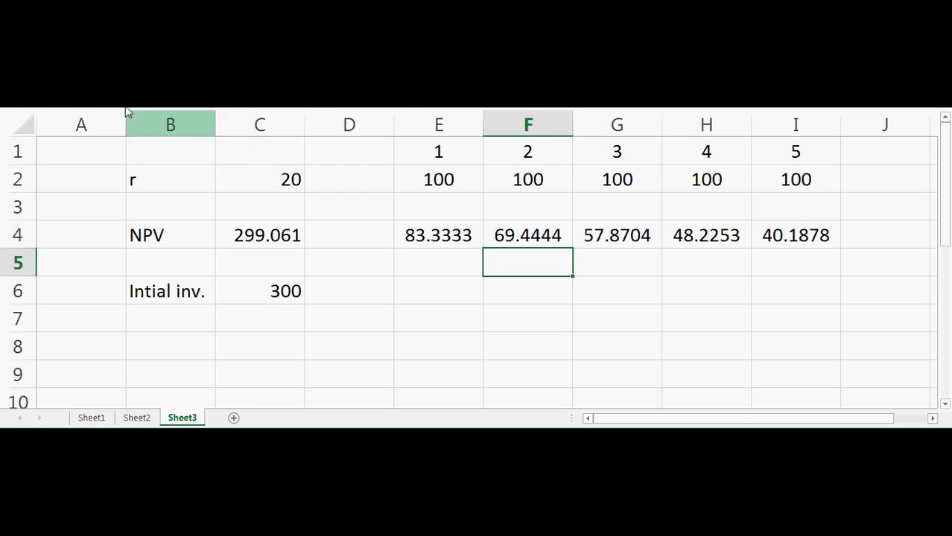
pyautogui.hotkey('alt', 'f')
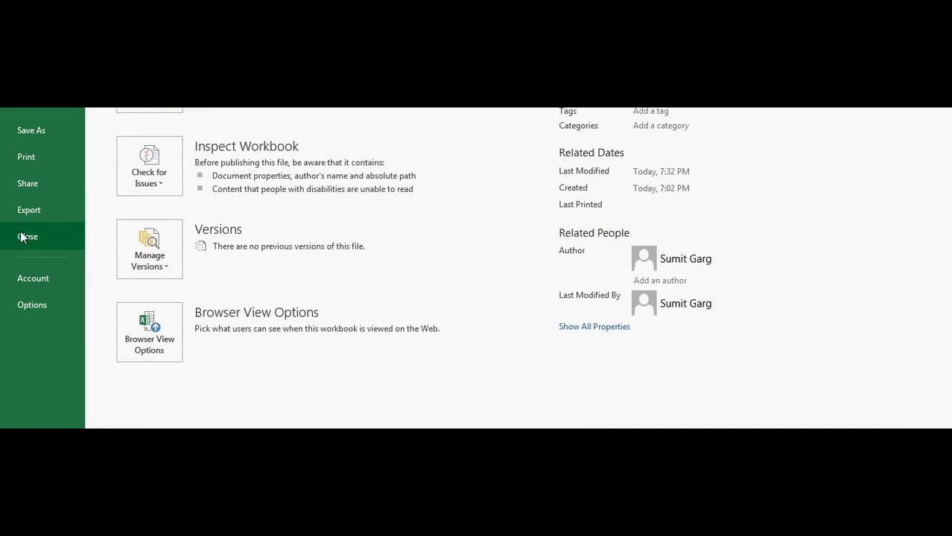
pyautogui.click(41, 306)
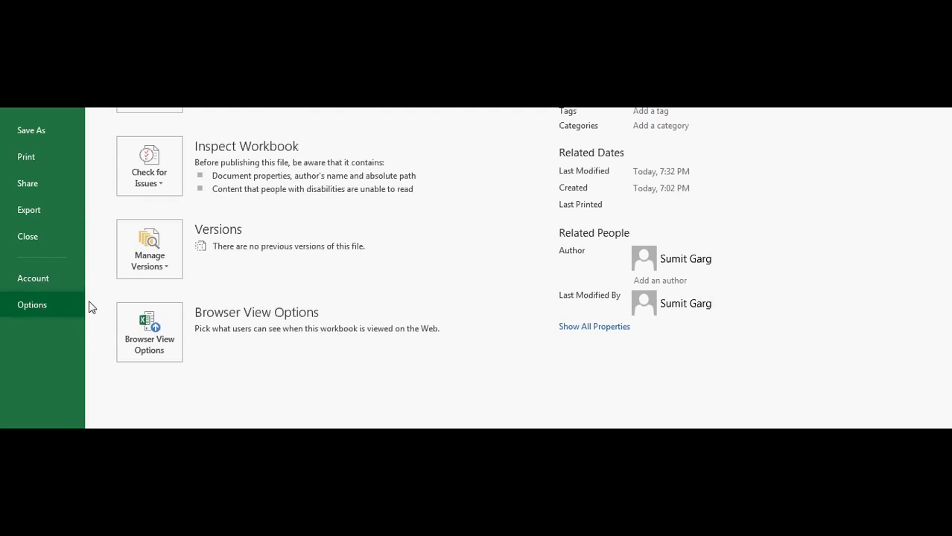
pyautogui.click(321, 156)
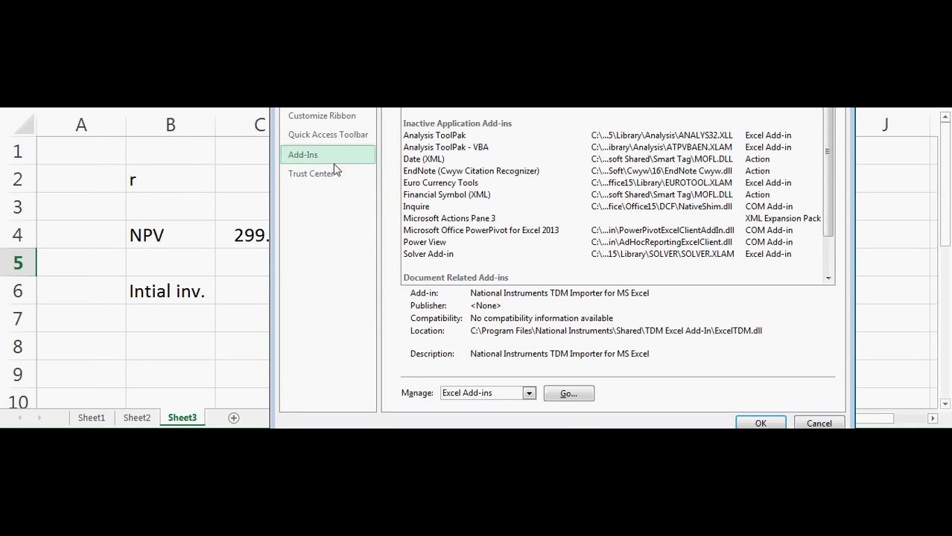
pyautogui.click(435, 256)
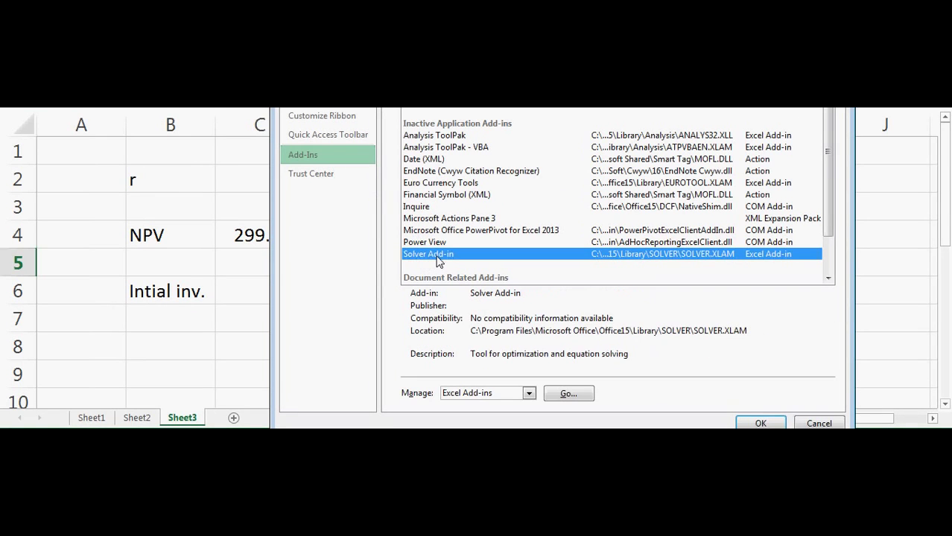
pyautogui.click(528, 394)
pyautogui.click(527, 394)
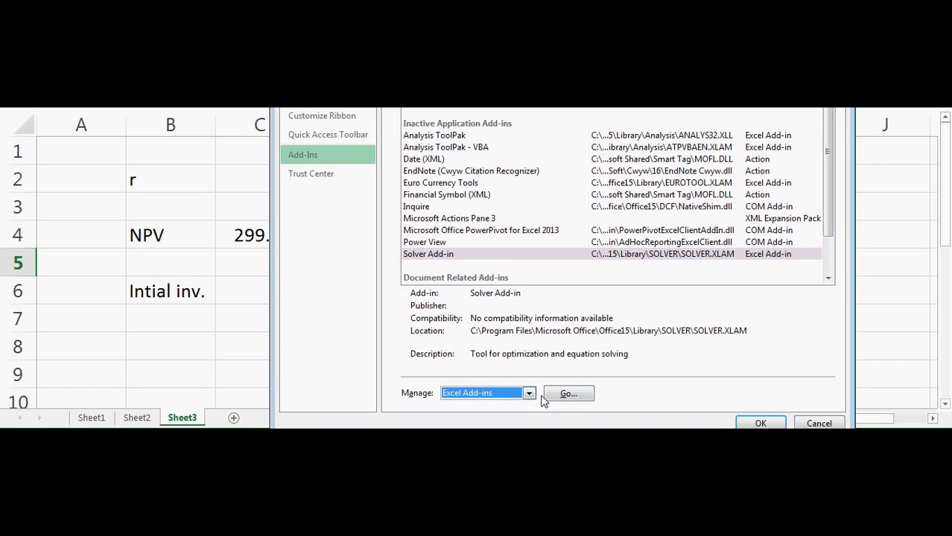
pyautogui.click(566, 395)
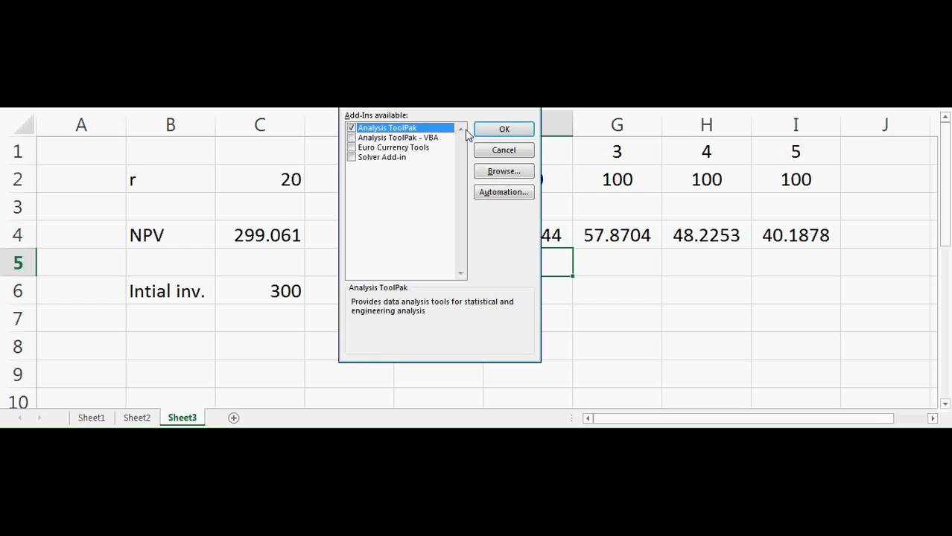
pyautogui.click(350, 157)
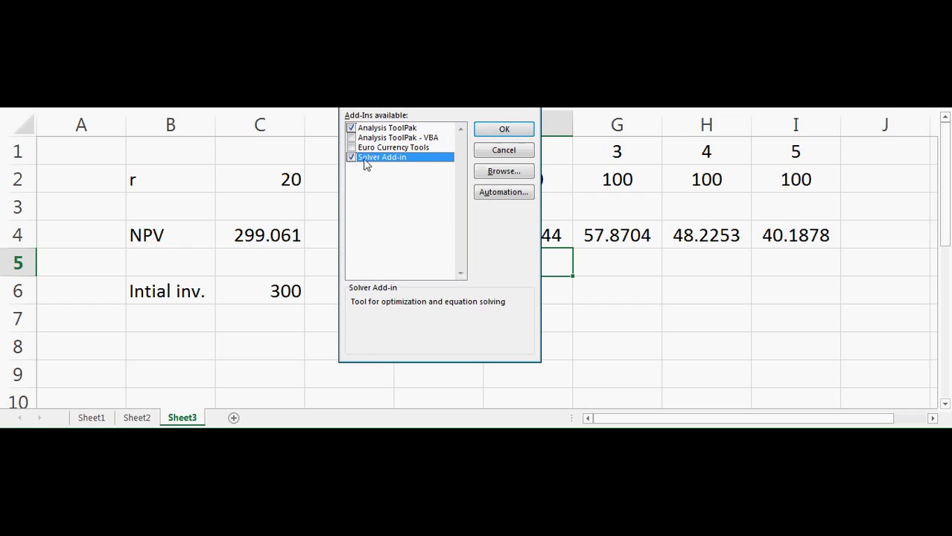
pyautogui.click(506, 131)
# Step: Set up a Goal Seek with the NPV in C4 as the set cell and 300 as the target value
pyautogui.click(330, 302)
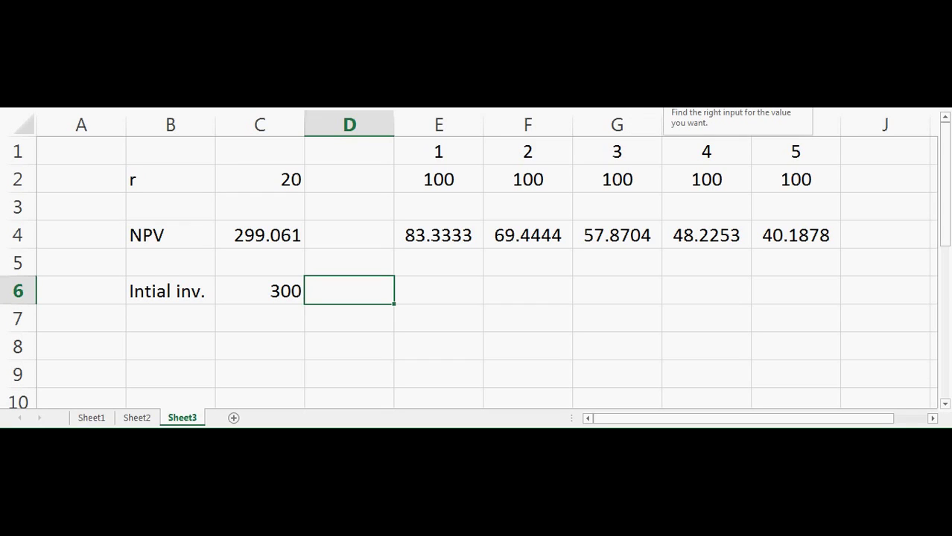
pyautogui.click(670, 93)
pyautogui.moveTo(387, 187); pyautogui.dragTo(511, 194)
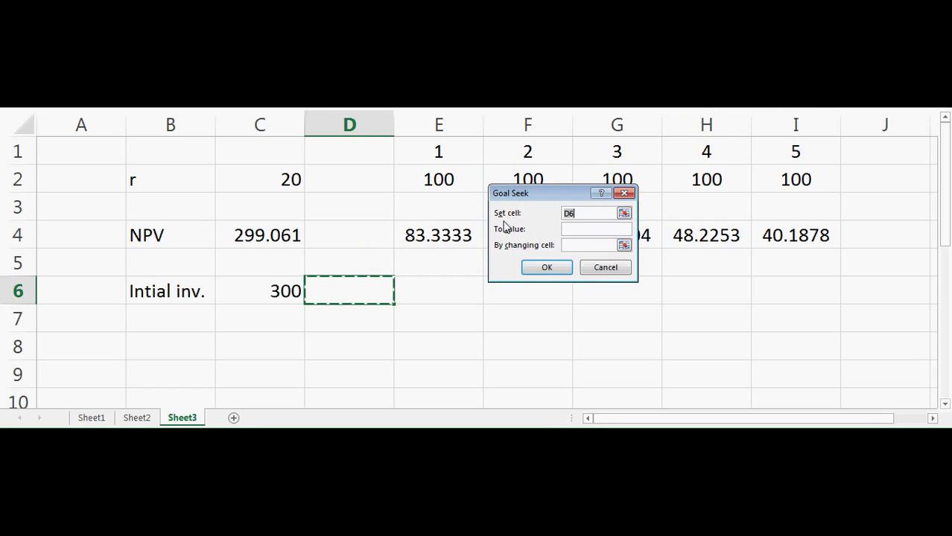
pyautogui.click(625, 213)
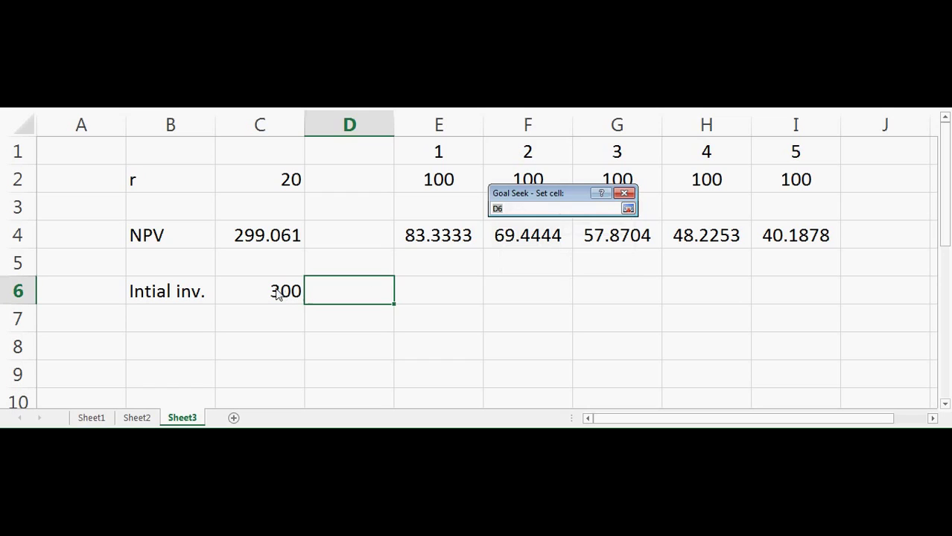
pyautogui.click(268, 236)
pyautogui.click(628, 209)
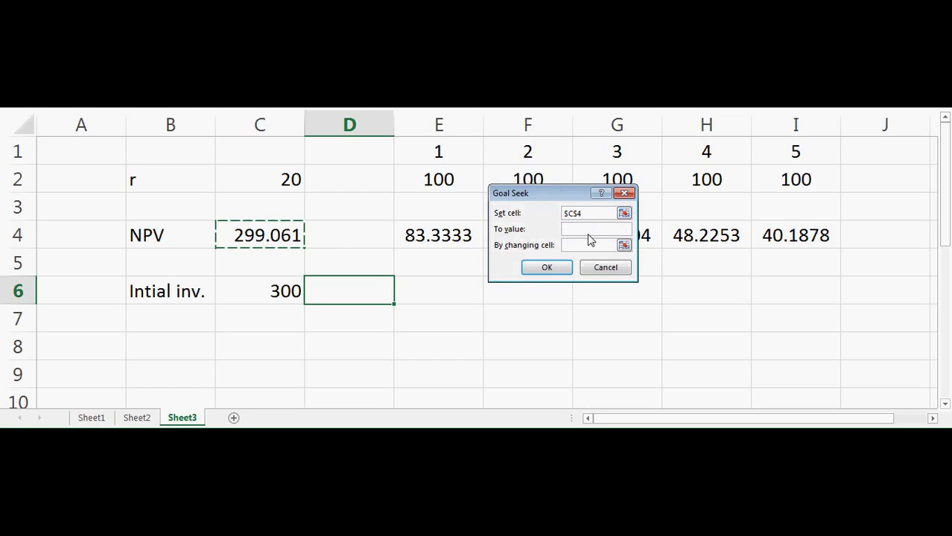
pyautogui.write('300')
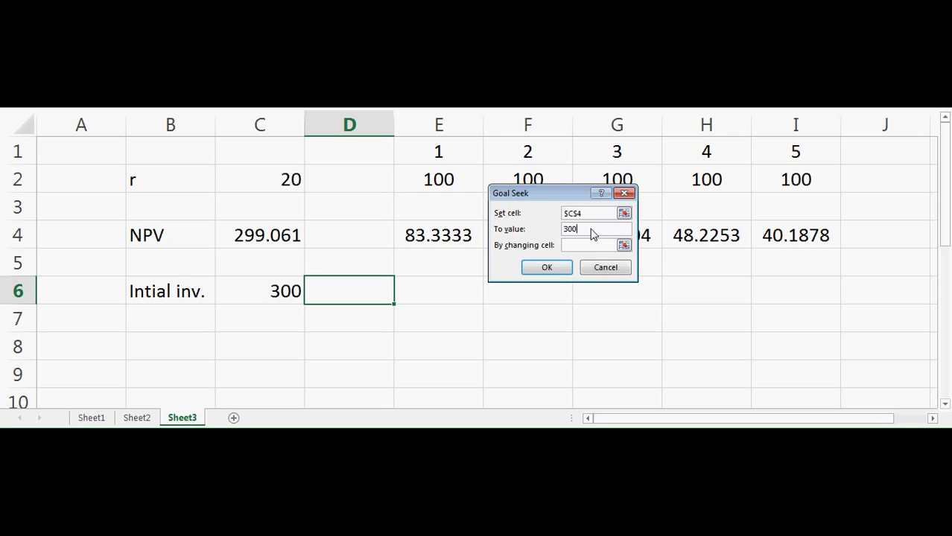
# Step: Make the rate r in C2 the changing cell, run the Goal Seek and accept its solution
pyautogui.click(624, 245)
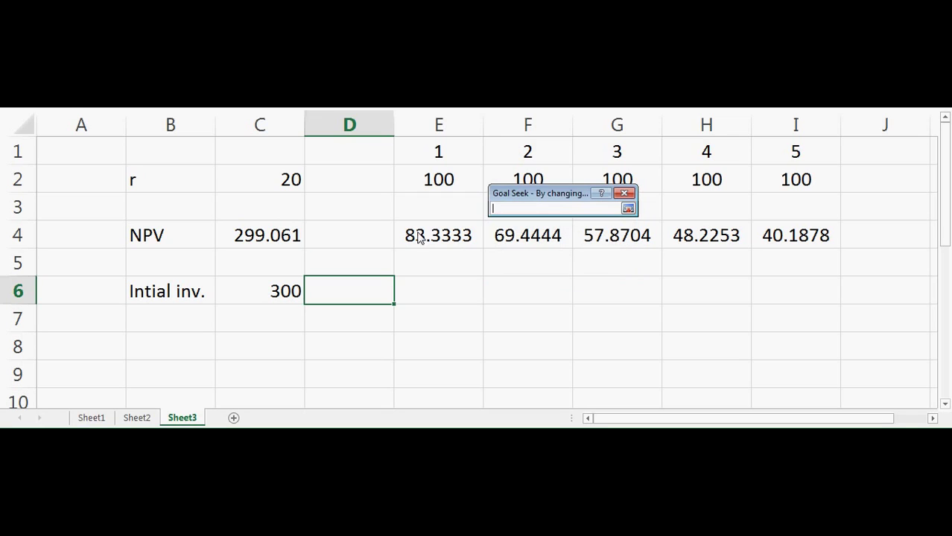
pyautogui.click(266, 185)
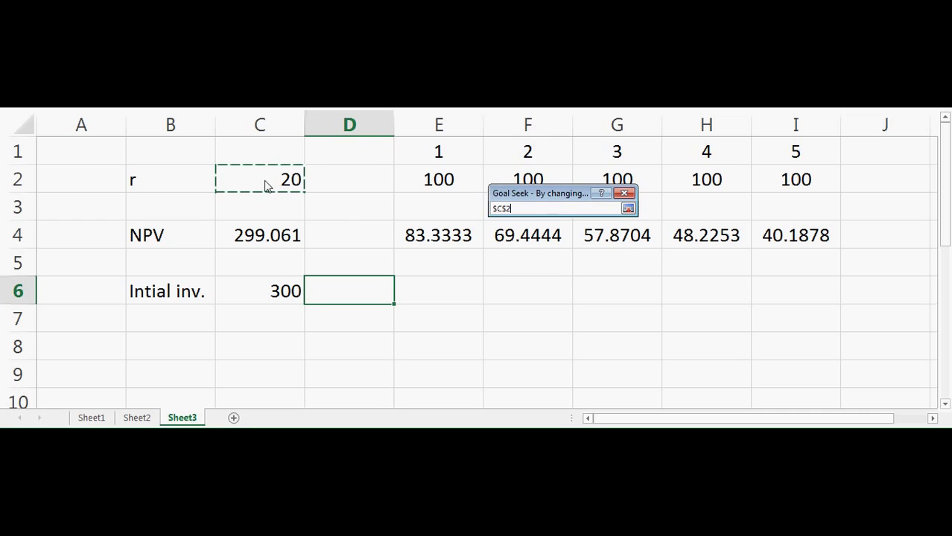
pyautogui.click(627, 208)
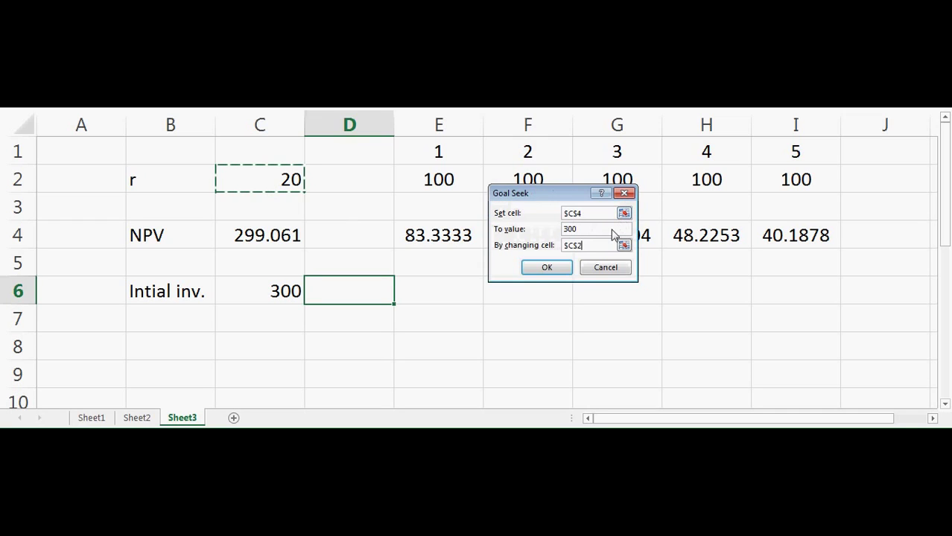
pyautogui.click(564, 271)
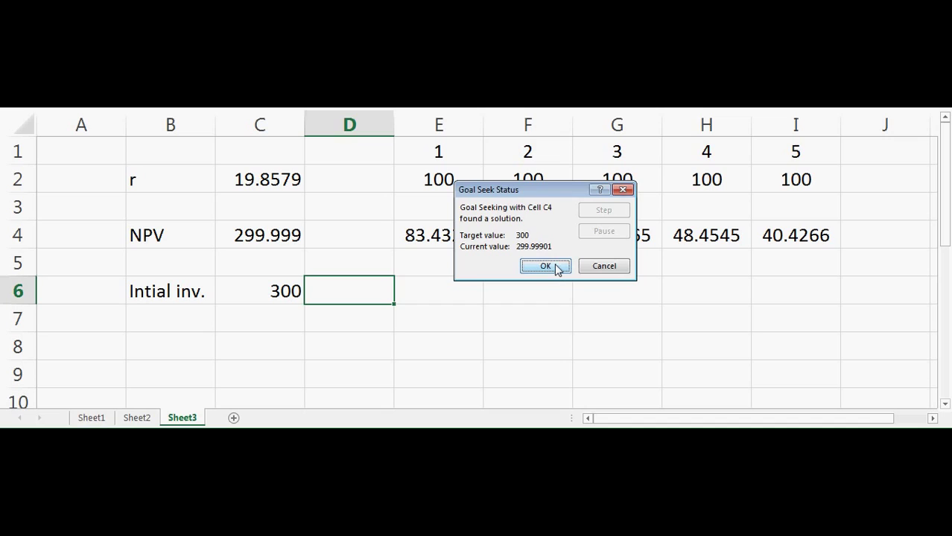
pyautogui.click(555, 268)
pyautogui.click(556, 294)
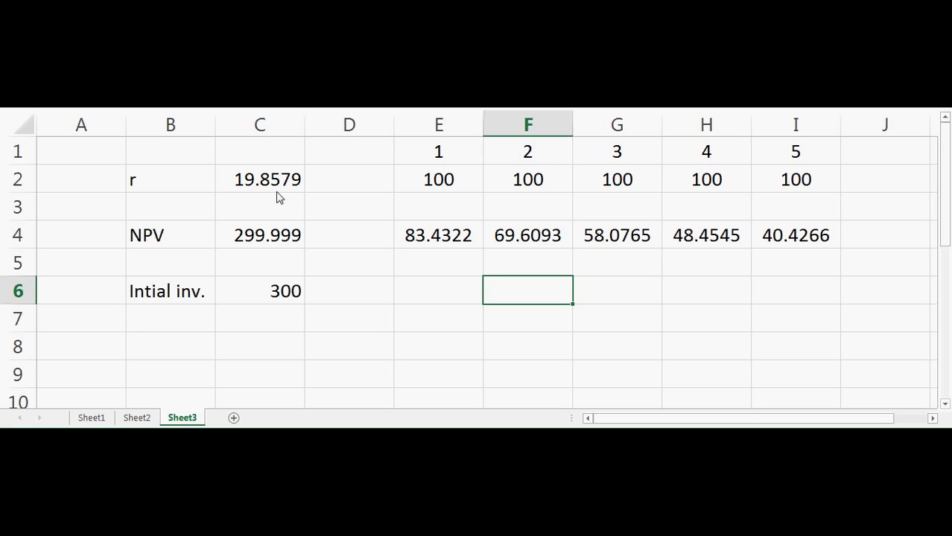
# Step: Set the initial investment in C6 to 400
pyautogui.click(289, 295)
pyautogui.write('400')
pyautogui.press('Return')
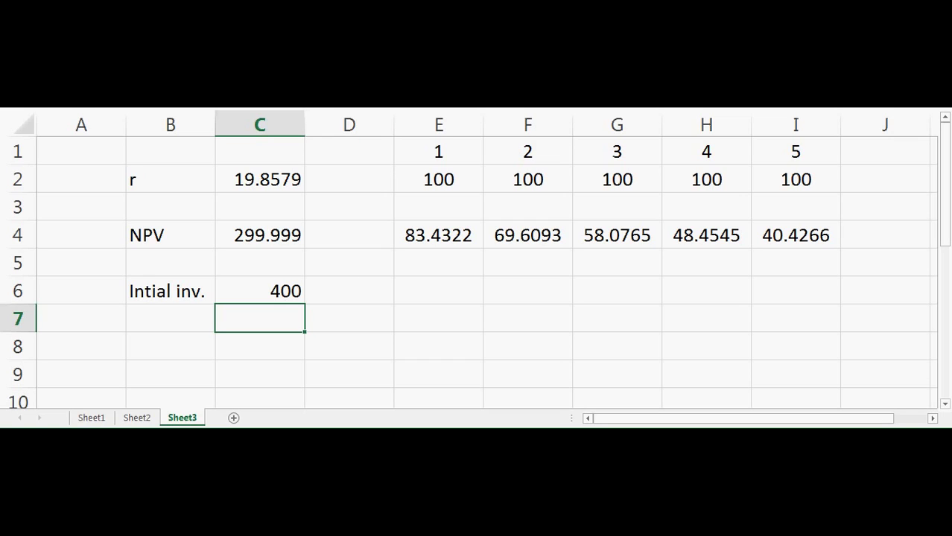
# Step: Set up another Goal Seek with the NPV in C4 as the set cell and 400 as the target value
pyautogui.hotkey('alt', 'a')
pyautogui.press('w')
pyautogui.press('g')
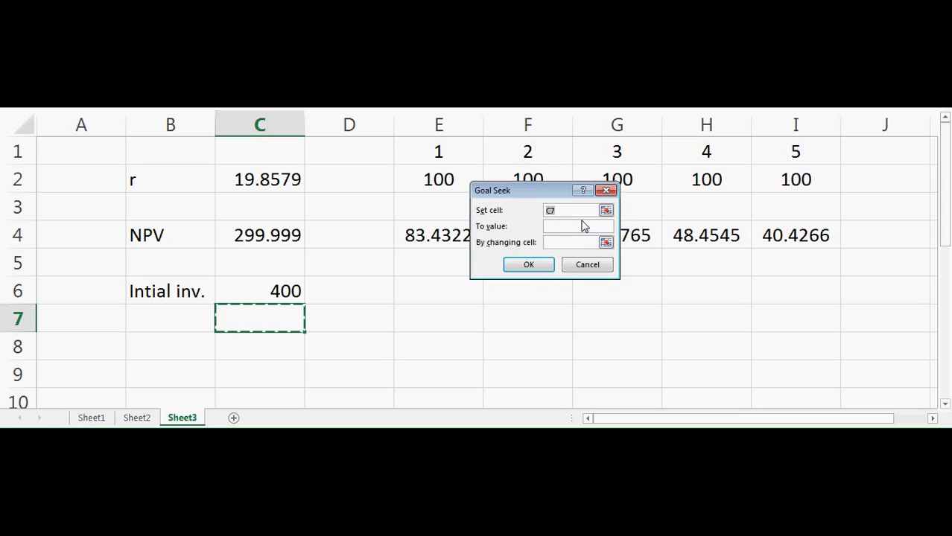
pyautogui.click(607, 211)
pyautogui.click(286, 239)
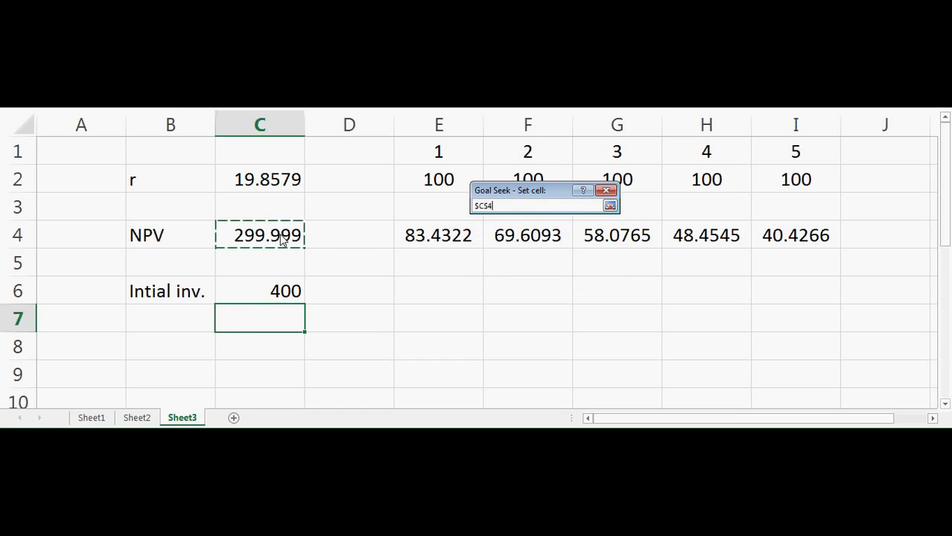
pyautogui.click(609, 207)
pyautogui.click(575, 231)
pyautogui.write('400')
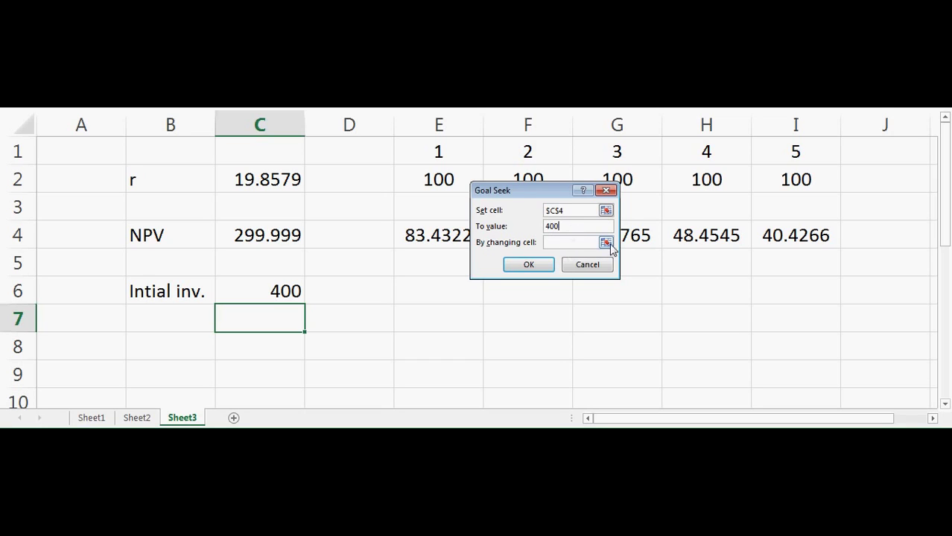
# Step: Use the rate r in C2 as the changing cell for the 400 target, run Goal Seek and keep the solution
pyautogui.click(606, 243)
pyautogui.click(270, 191)
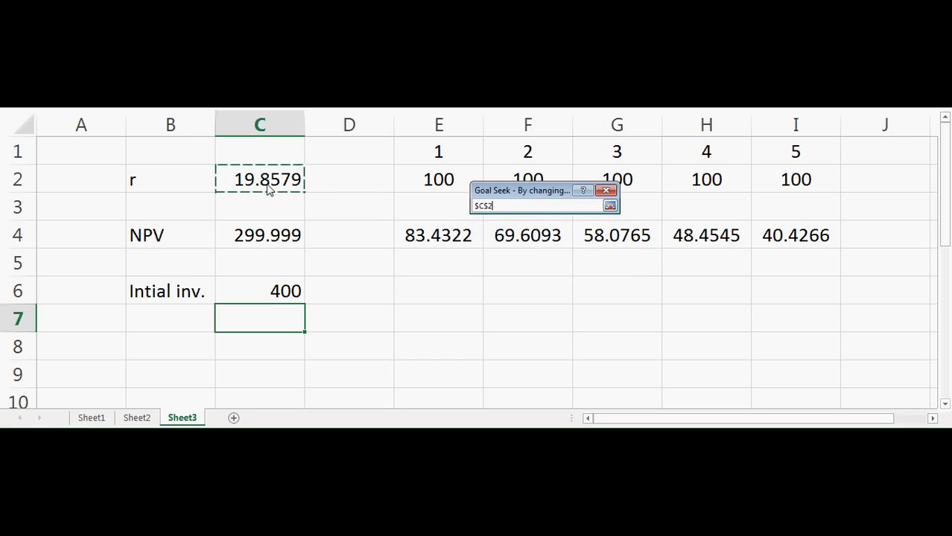
pyautogui.click(609, 206)
pyautogui.click(523, 266)
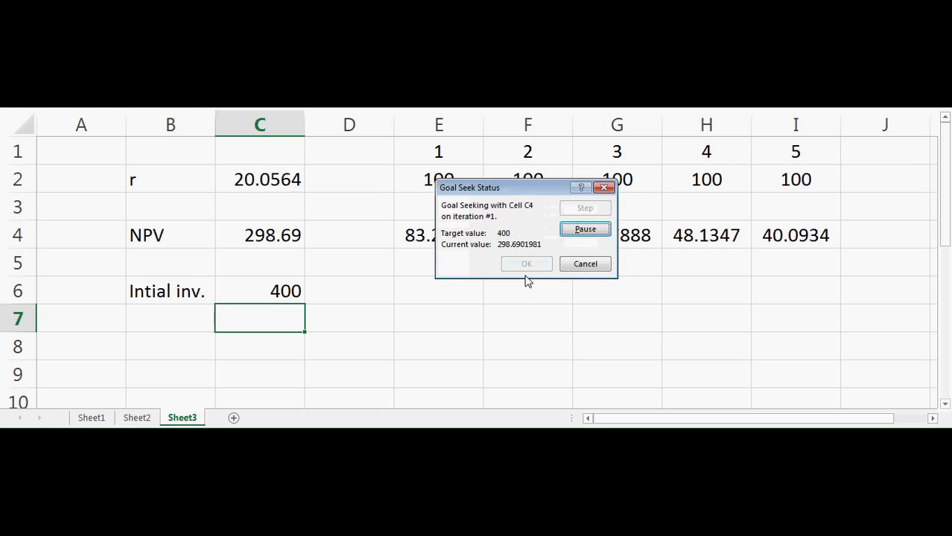
pyautogui.click(537, 270)
pyautogui.click(501, 351)
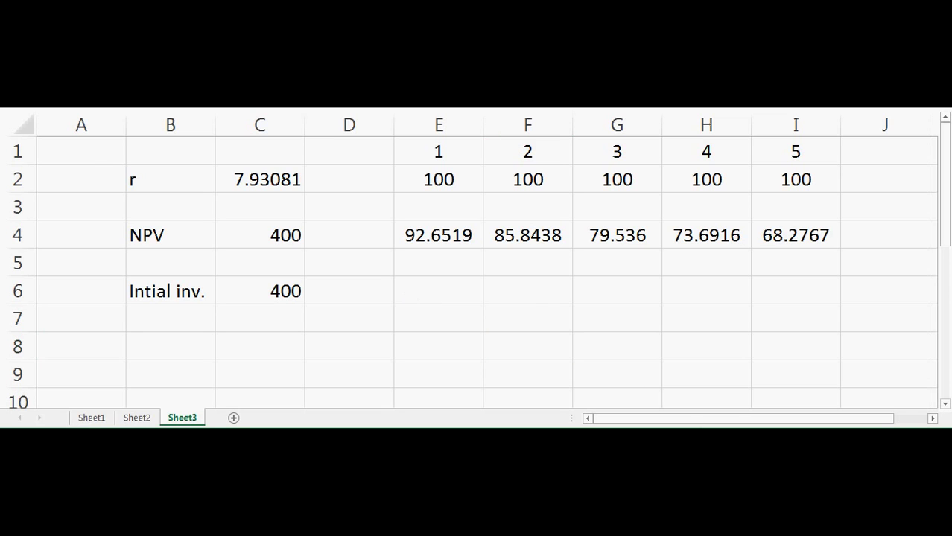
pyautogui.click(839, 375)
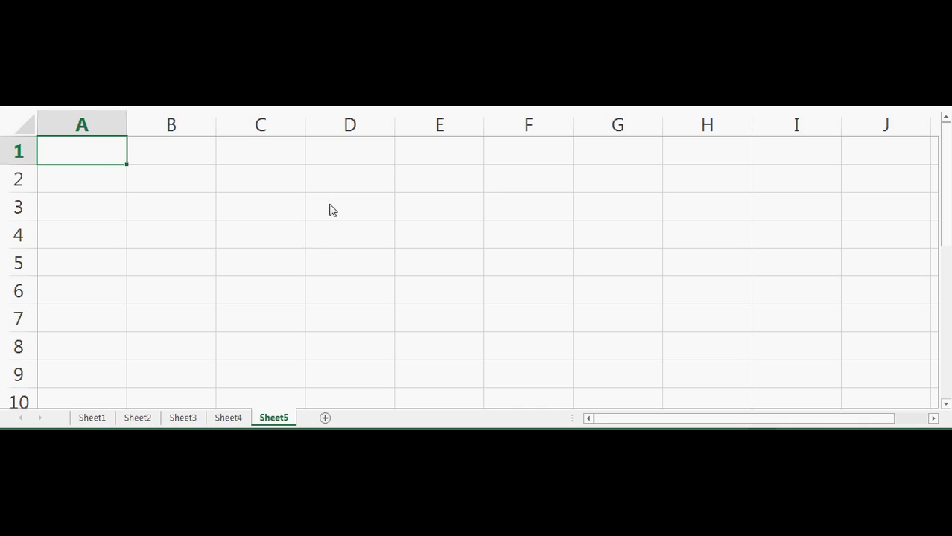
# Step: On the blank Sheet5, enter 100 in B3 and the numbers 1 and 2 in A3 and A4
pyautogui.click(166, 210)
pyautogui.write('100')
pyautogui.press('Return')
pyautogui.press('Left')
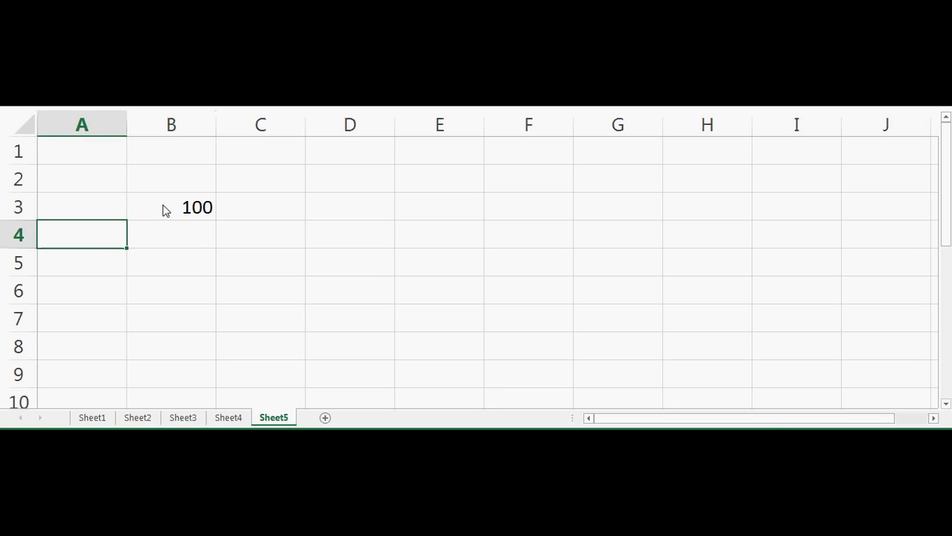
pyautogui.press('Up')
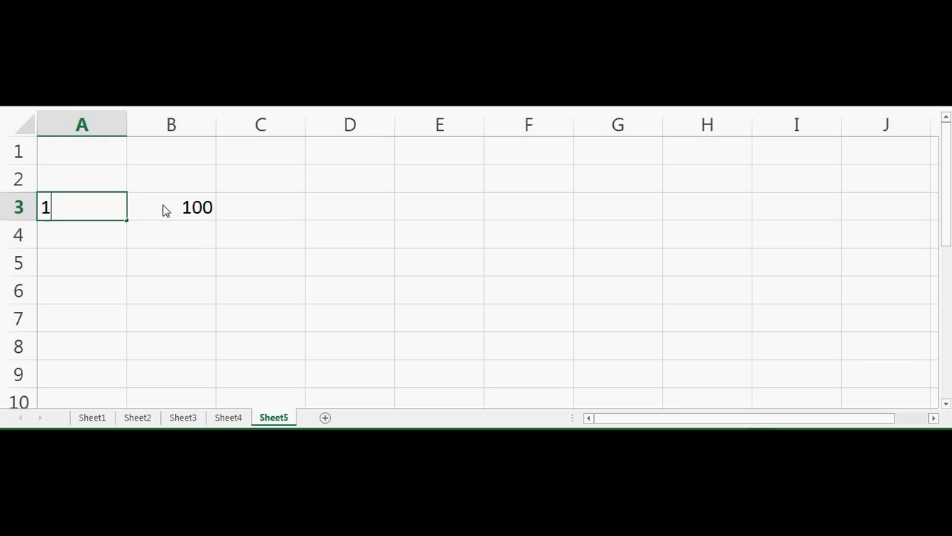
pyautogui.write('1')
pyautogui.press('Return')
pyautogui.write('2')
pyautogui.press('Return')
# Step: Enter 100 as a fixed value in B4
pyautogui.click(176, 243)
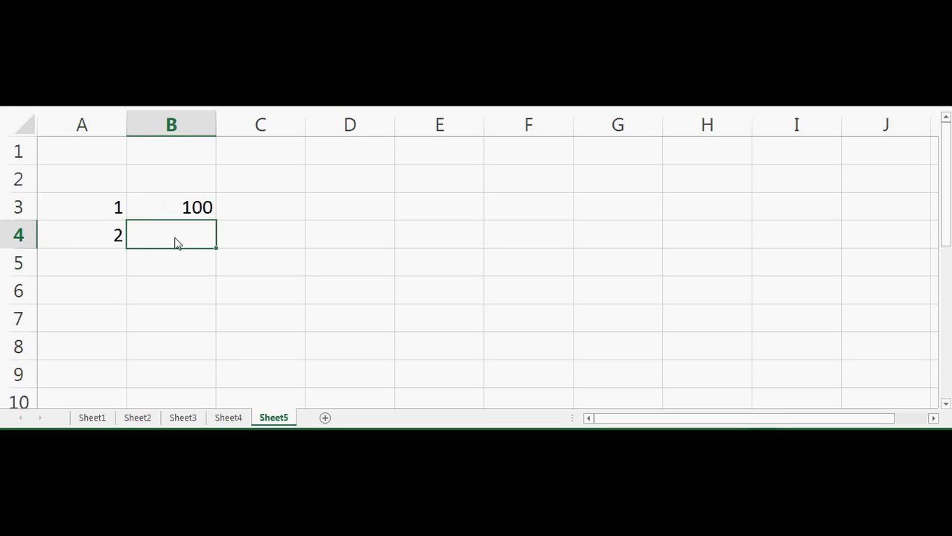
pyautogui.write('100')
pyautogui.press('Return')
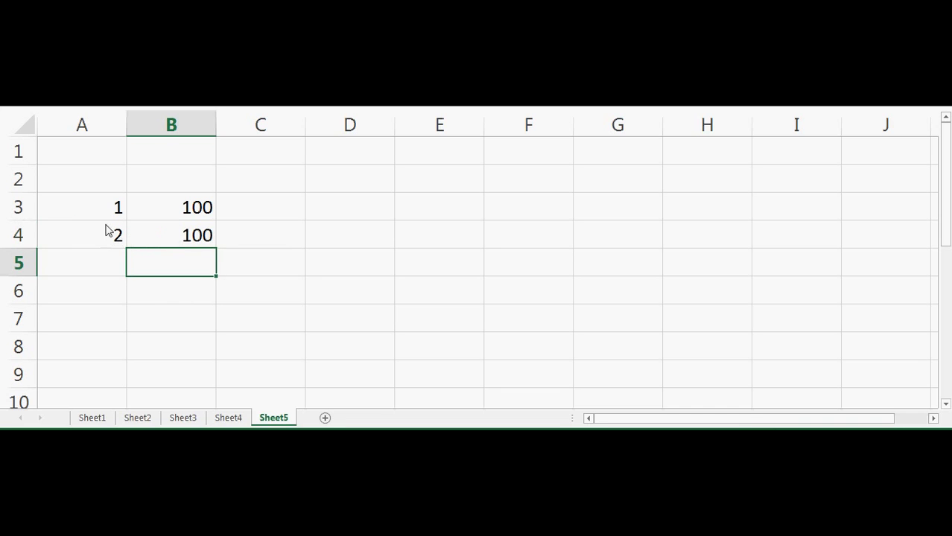
# Step: Replace B4 with the formula =B3, extend the number series and the 100 amounts down columns A and B, and return to C1
pyautogui.doubleClick(187, 243)
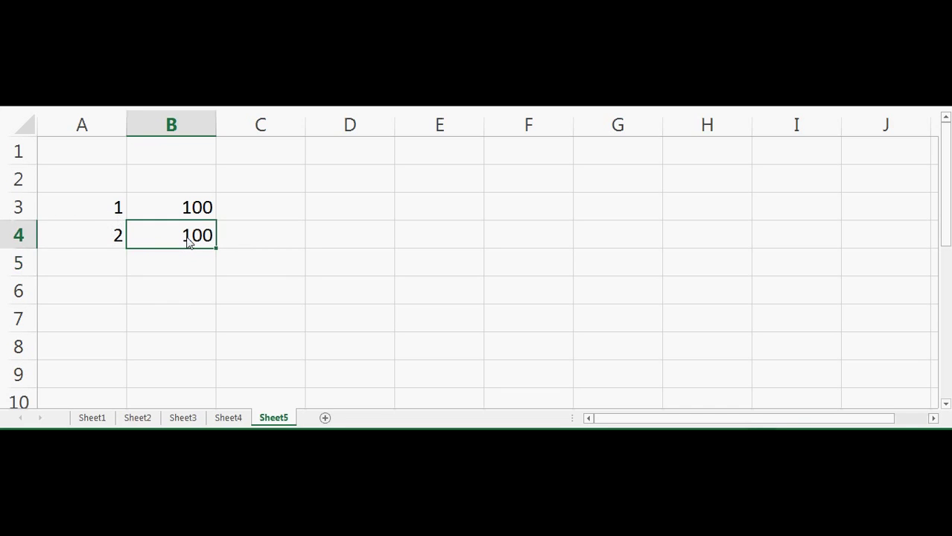
pyautogui.write('=B3')
pyautogui.press('Return')
pyautogui.moveTo(88, 242); pyautogui.dragTo(214, 410)
pyautogui.click(271, 381)
pyautogui.press('Up')
pyautogui.press('Up')
pyautogui.press('Up')
pyautogui.press('Up')
pyautogui.press('Up')
pyautogui.press('Up')
pyautogui.press('Up')
pyautogui.press('Up')
pyautogui.press('Up')
pyautogui.press('Up')
pyautogui.press('Up')
pyautogui.press('Up')
pyautogui.press('Up')
pyautogui.press('Up')
pyautogui.press('Up')
pyautogui.press('Up')
pyautogui.press('Up')
pyautogui.press('Up')
pyautogui.press('Up')
pyautogui.press('Up')
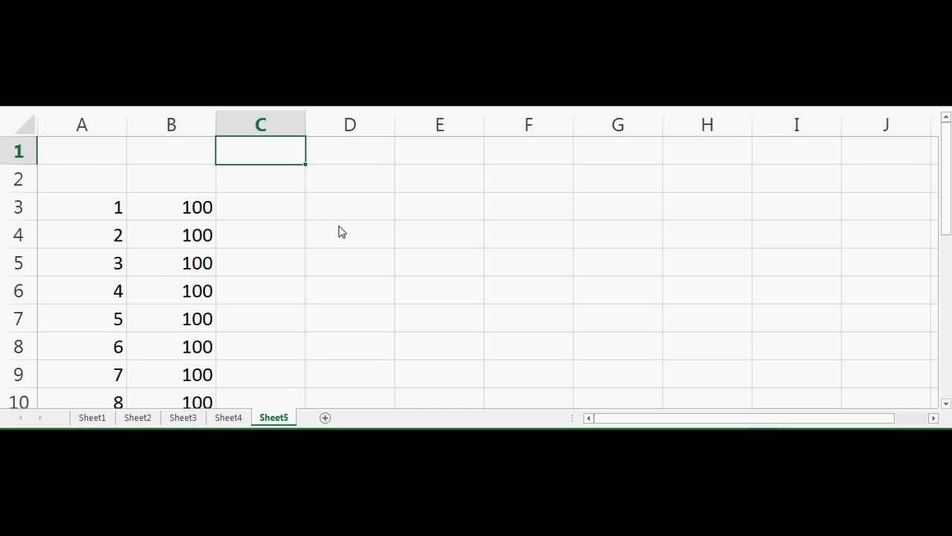
# Step: Label C1 as r, enter the rate 0.1 in D1 and keep D1 selected
pyautogui.click(187, 215)
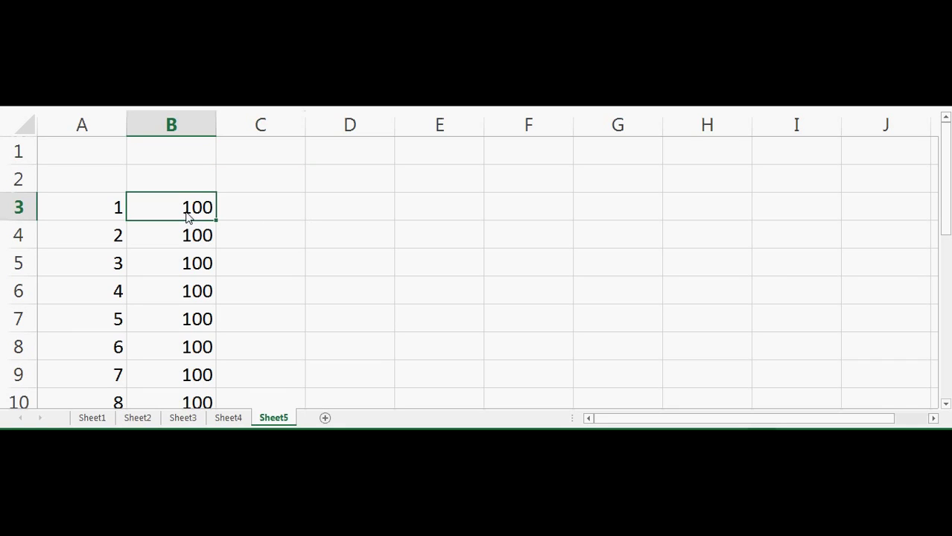
pyautogui.click(295, 160)
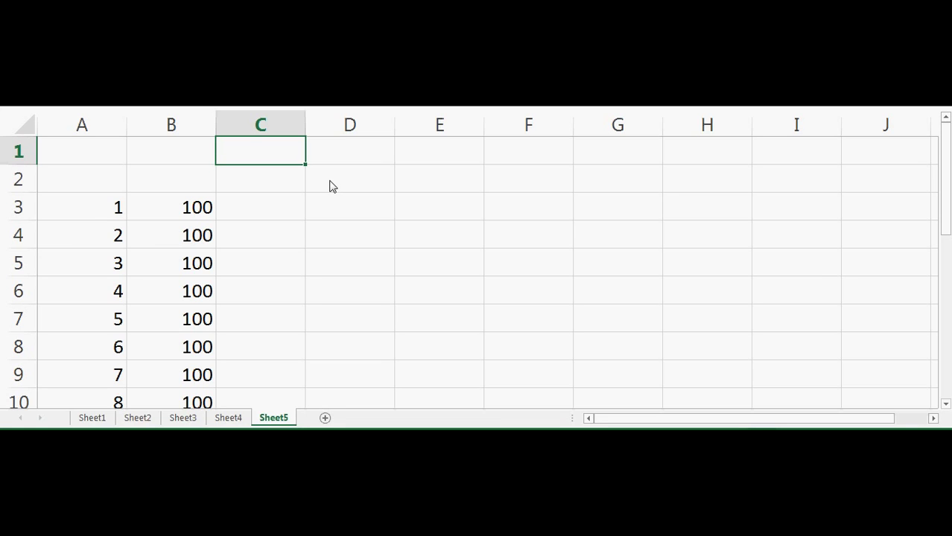
pyautogui.write('r')
pyautogui.press('Tab')
pyautogui.write('.1')
pyautogui.press('Return')
pyautogui.press('Up')
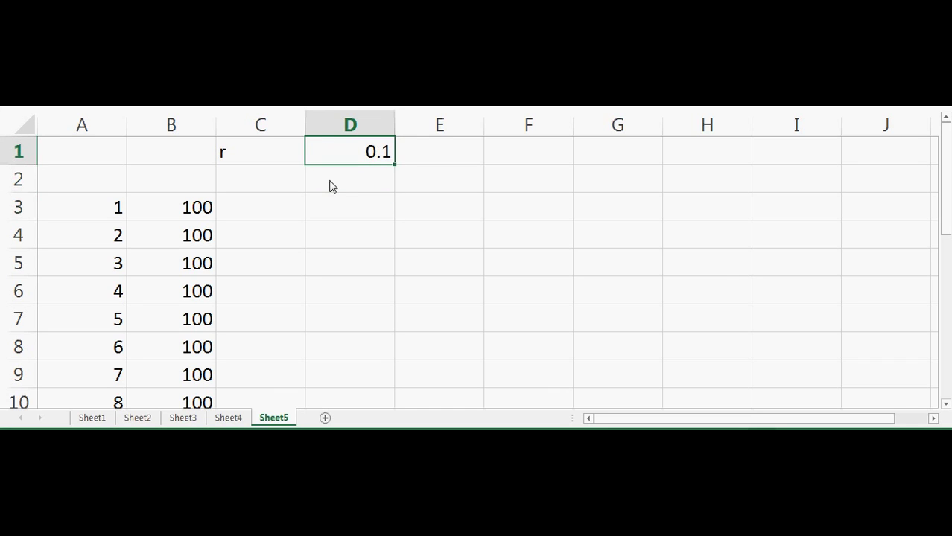
# Step: Change the rate label in C1 to "r =" and select D3
pyautogui.doubleClick(272, 152)
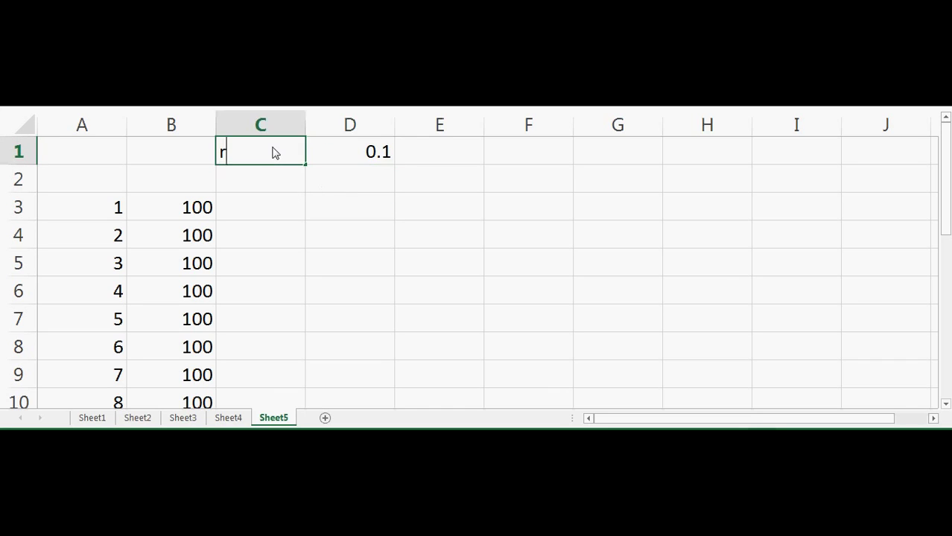
pyautogui.write('=')
pyautogui.press('Return')
pyautogui.press('Return')
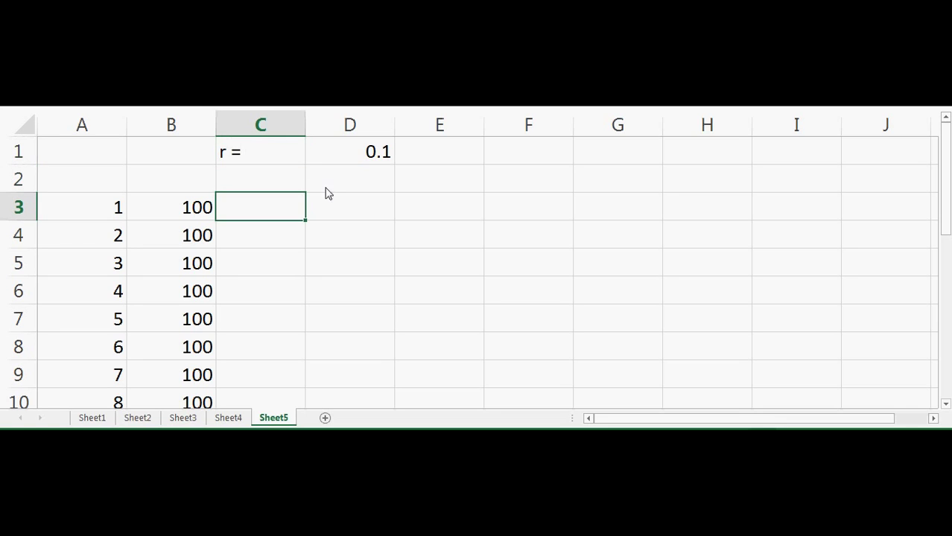
pyautogui.click(349, 215)
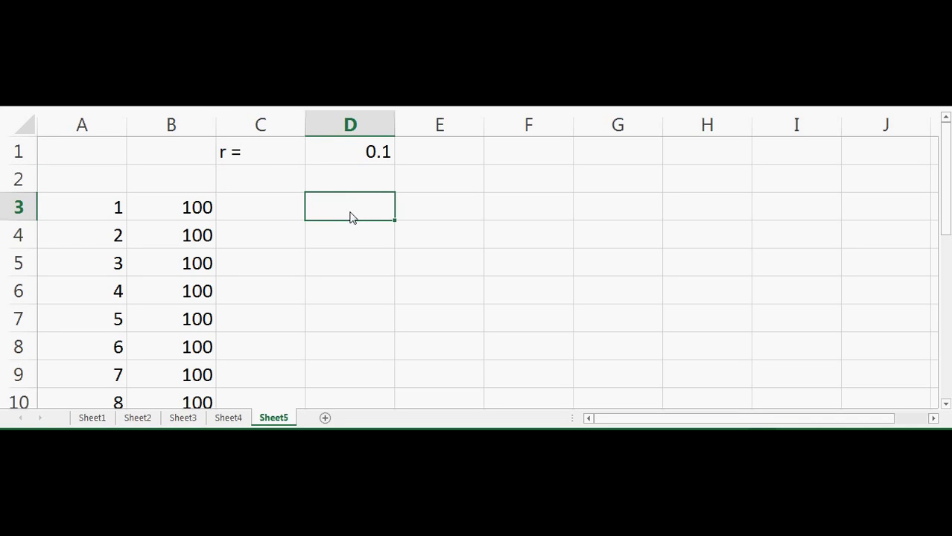
# Step: Add the column headings CF in B2 and PV in C2
pyautogui.click(193, 186)
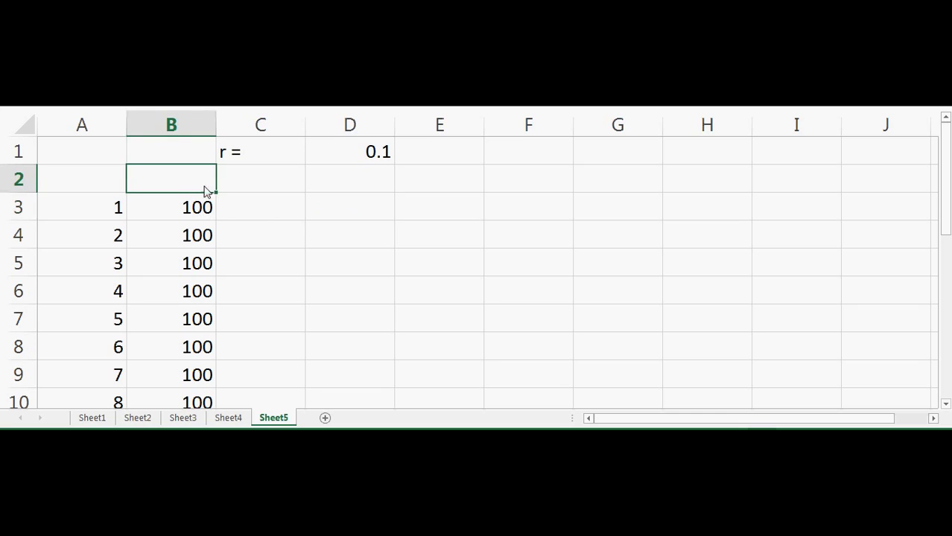
pyautogui.write('CF')
pyautogui.press('Tab')
pyautogui.press('Tab')
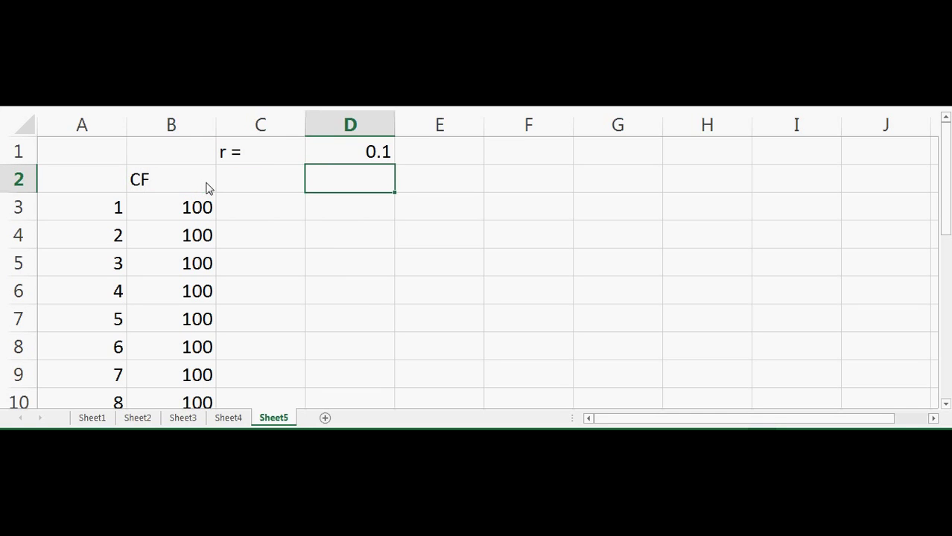
pyautogui.press('Left')
pyautogui.write('PV')
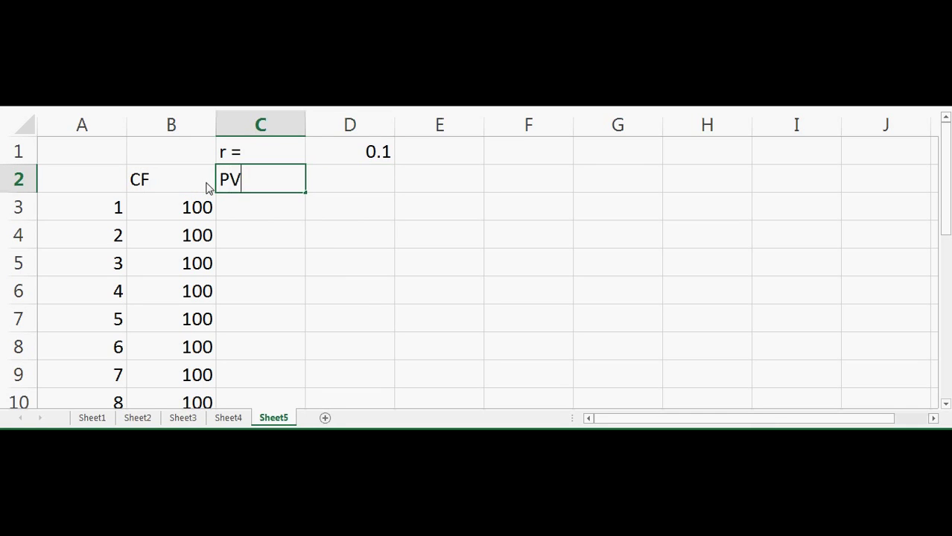
pyautogui.press('Return')
# Step: Enter the present value formula =B3/(1+D$1)^A3 in C3, keeping the rate's row reference absolute
pyautogui.write('=')
pyautogui.click(186, 210)
pyautogui.write('/(1+')
pyautogui.click(384, 155)
pyautogui.click(294, 211)
pyautogui.write('$)1')
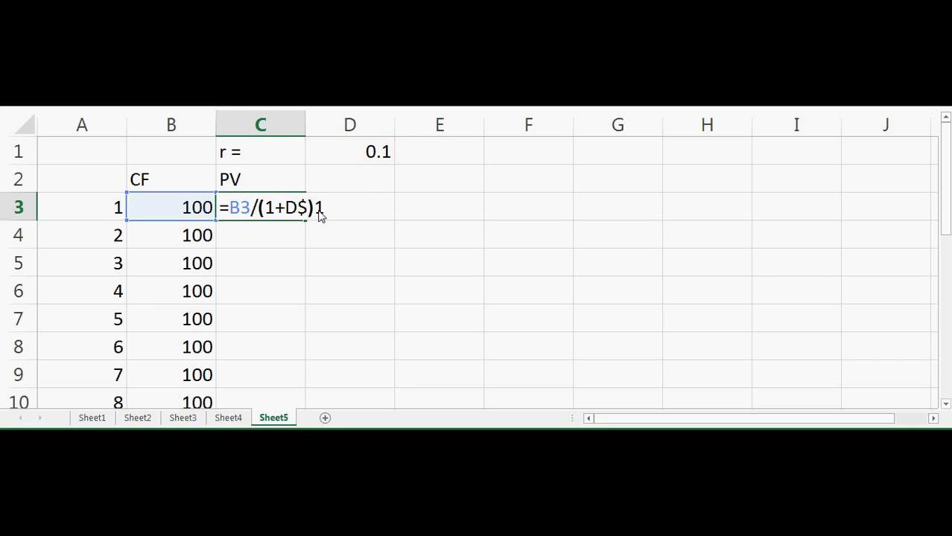
pyautogui.press('Right')
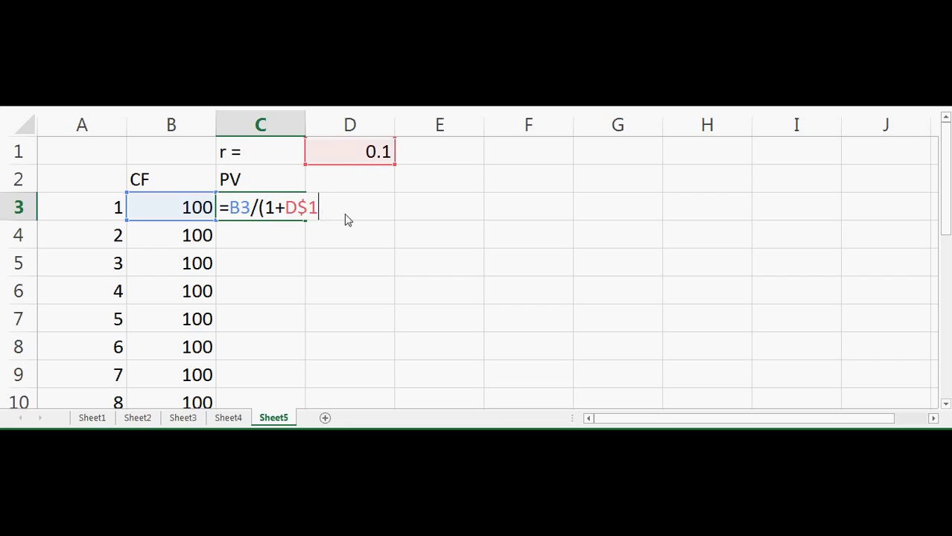
pyautogui.write(')')
pyautogui.write('^')
pyautogui.click(105, 214)
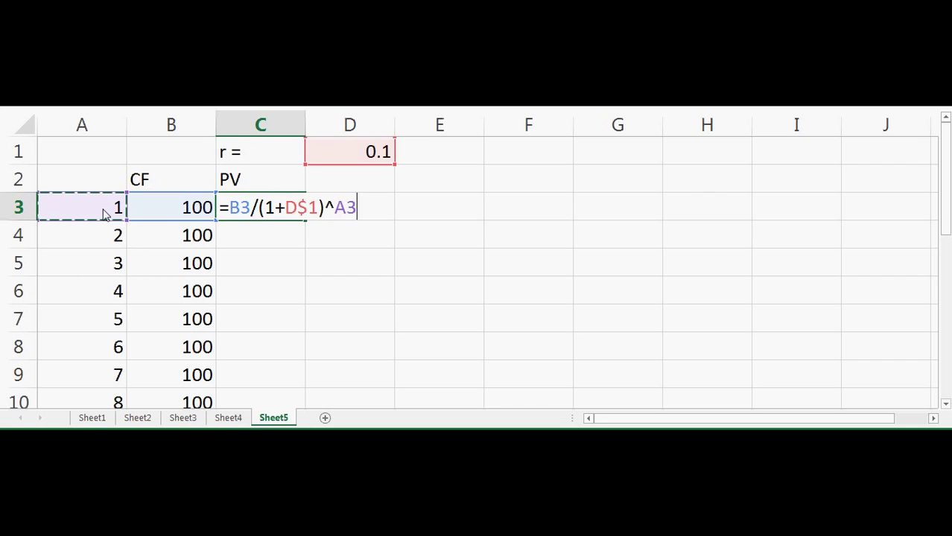
pyautogui.press('Return')
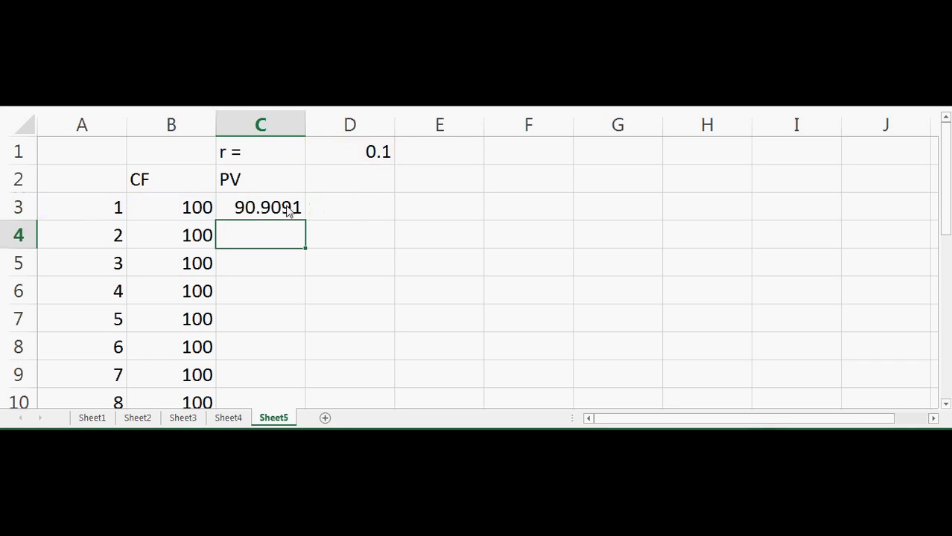
# Step: Copy the present value formula down column C through row 22, checking it in C4, and return to C1
pyautogui.click(292, 213)
pyautogui.moveTo(306, 220); pyautogui.dragTo(308, 315)
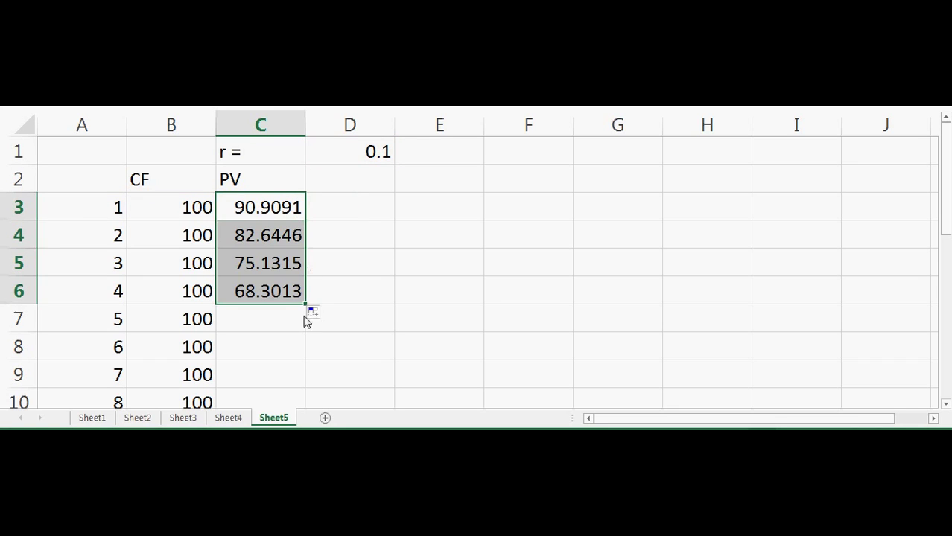
pyautogui.doubleClick(269, 246)
pyautogui.press('Return')
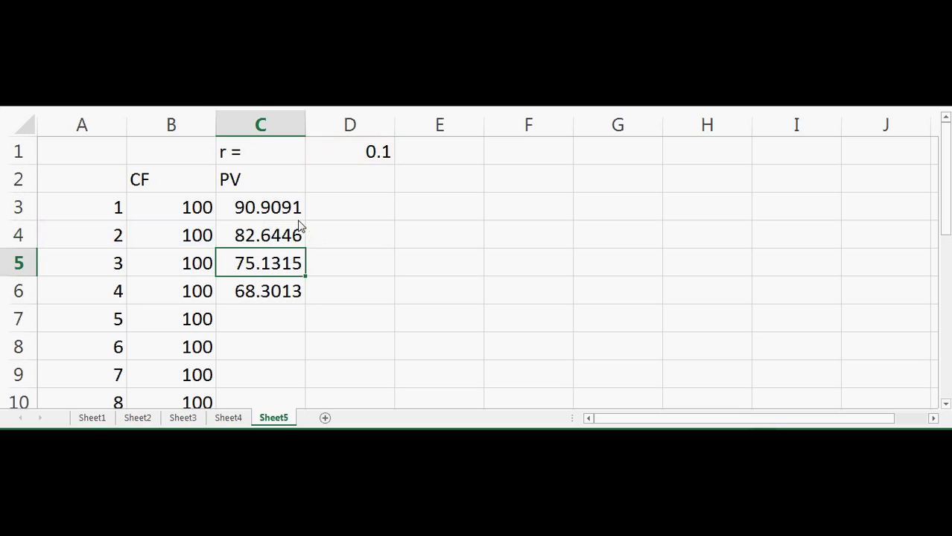
pyautogui.click(299, 234)
pyautogui.moveTo(305, 249); pyautogui.dragTo(302, 362)
pyautogui.click(269, 351)
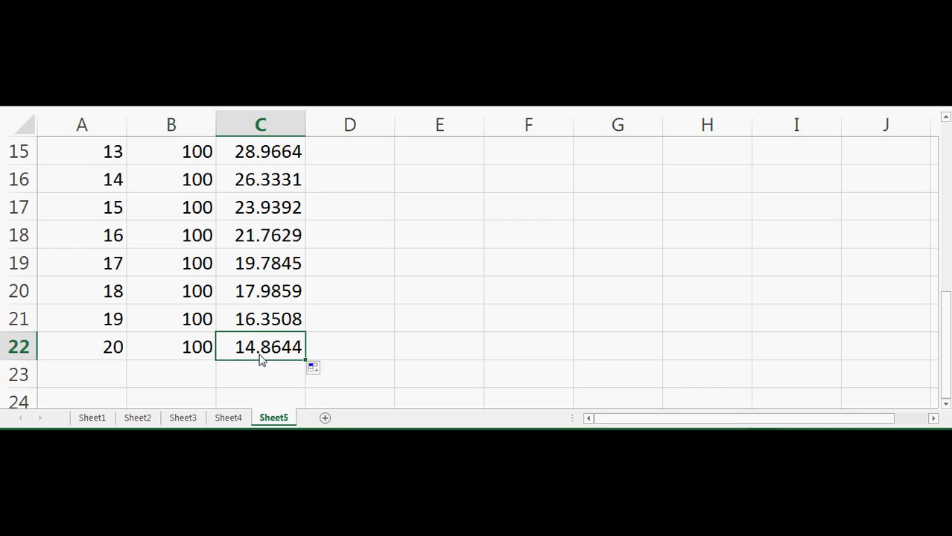
pyautogui.press('Up')
pyautogui.press('Up')
pyautogui.press('Up')
pyautogui.press('Up')
pyautogui.press('Up')
pyautogui.press('Up')
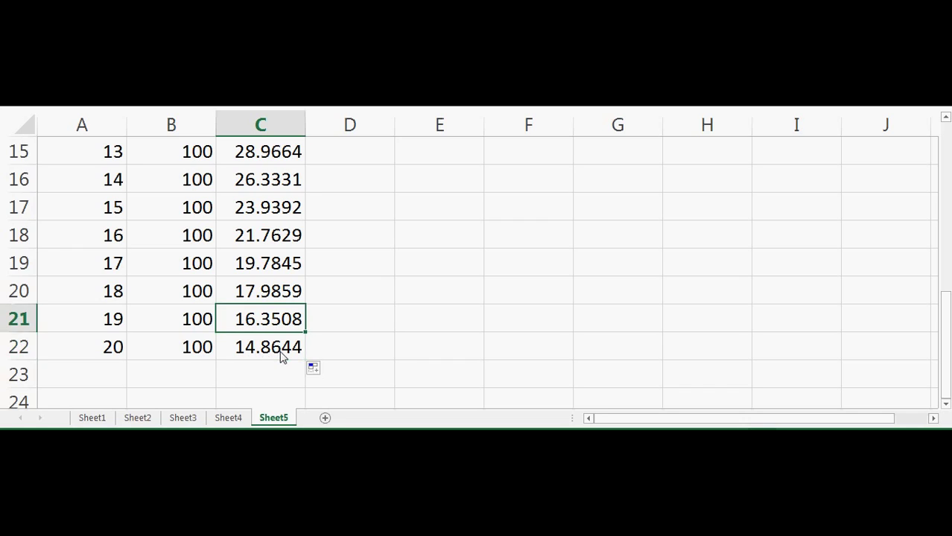
pyautogui.press('Up')
pyautogui.press('Up')
pyautogui.press('Up')
pyautogui.press('Up')
pyautogui.press('Up')
pyautogui.press('Up')
pyautogui.press('Up')
pyautogui.press('Up')
pyautogui.press('Up')
pyautogui.press('Up')
pyautogui.press('Up')
pyautogui.press('Up')
pyautogui.press('Up')
pyautogui.press('Up')
pyautogui.press('Up')
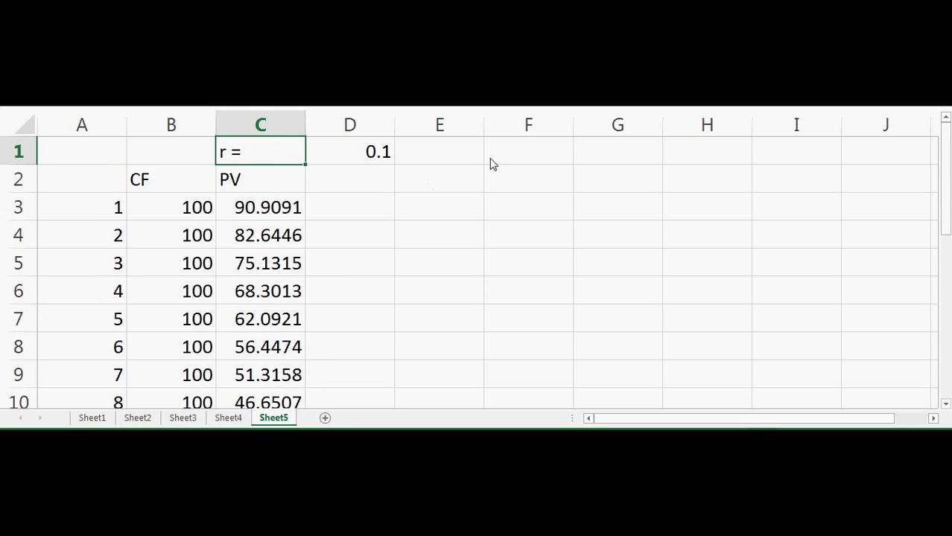
# Step: Label F1 as "NPV ="
pyautogui.click(514, 153)
pyautogui.write('NPV')
pyautogui.press('Tab')
pyautogui.doubleClick(544, 163)
pyautogui.write('=')
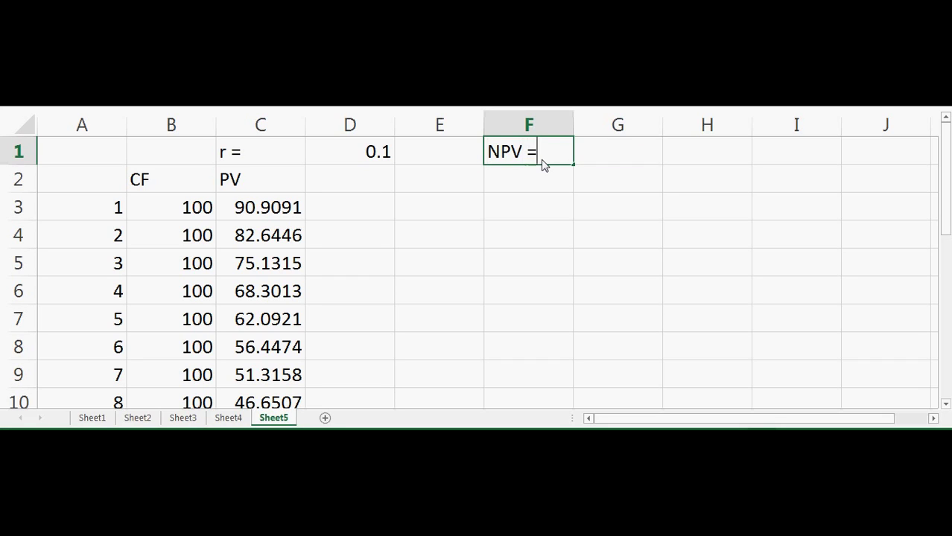
# Step: Enter a SUM formula in G1 that totals the present values in C3:C22, and keep G1 selected
pyautogui.click(599, 156)
pyautogui.write('s')
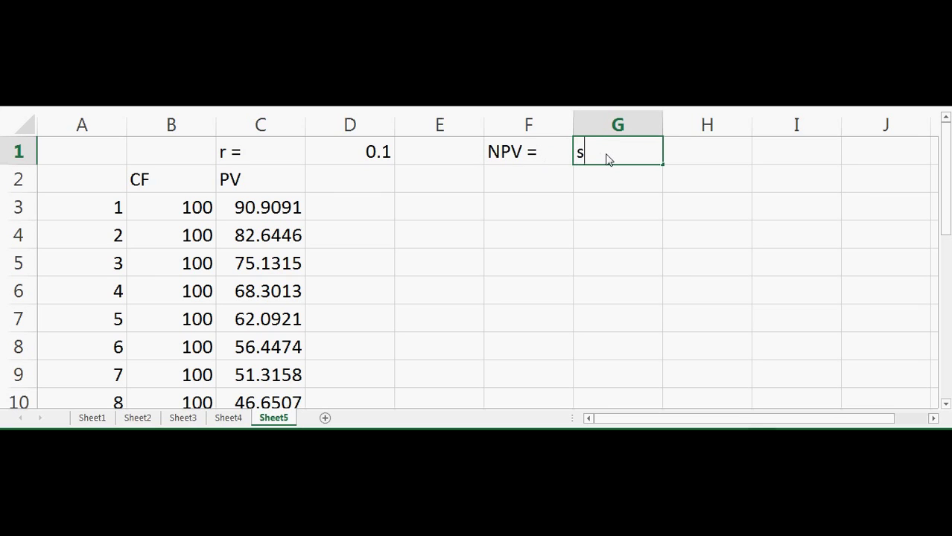
pyautogui.write('um(')
pyautogui.moveTo(282, 208); pyautogui.dragTo(266, 359)
pyautogui.scroll(4, 262, 352)
pyautogui.press('Up')
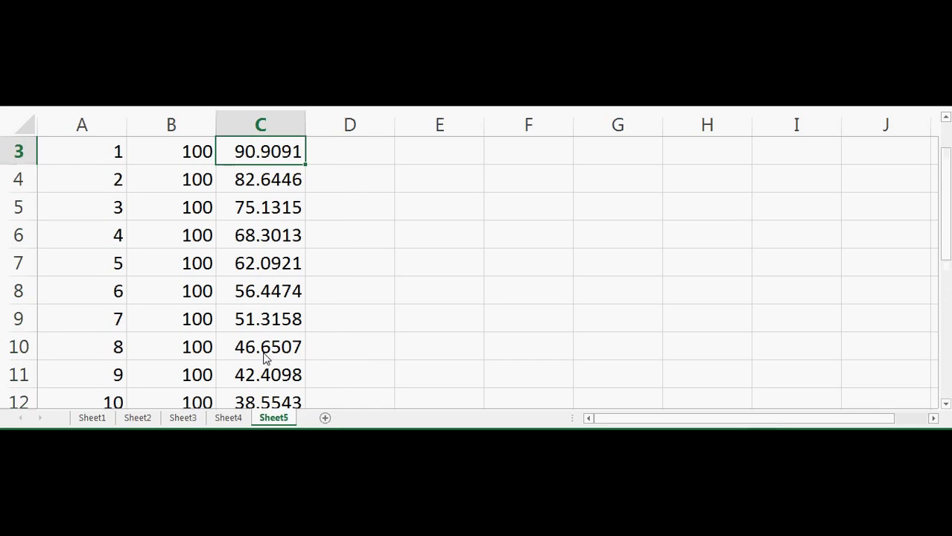
pyautogui.press('Up')
pyautogui.press('Up')
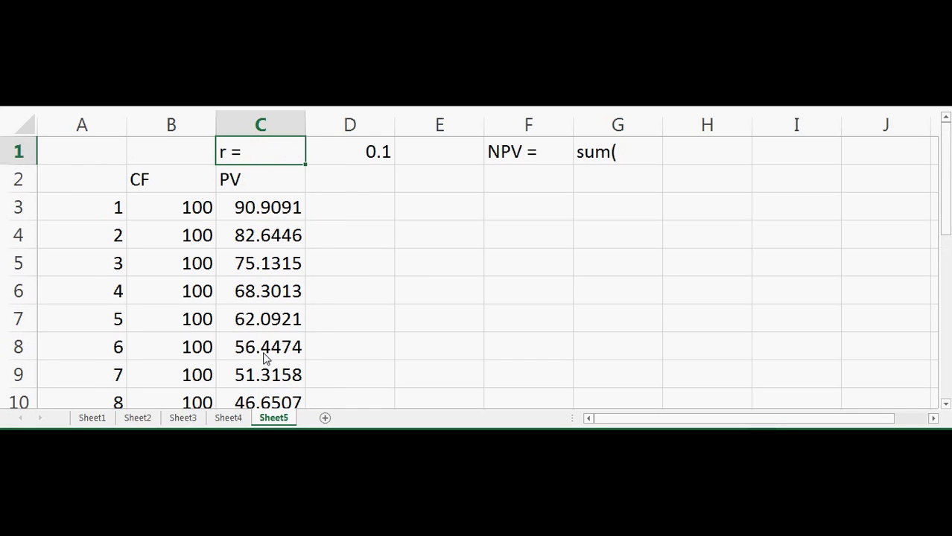
pyautogui.click(577, 159)
pyautogui.press('Home')
pyautogui.write('=')
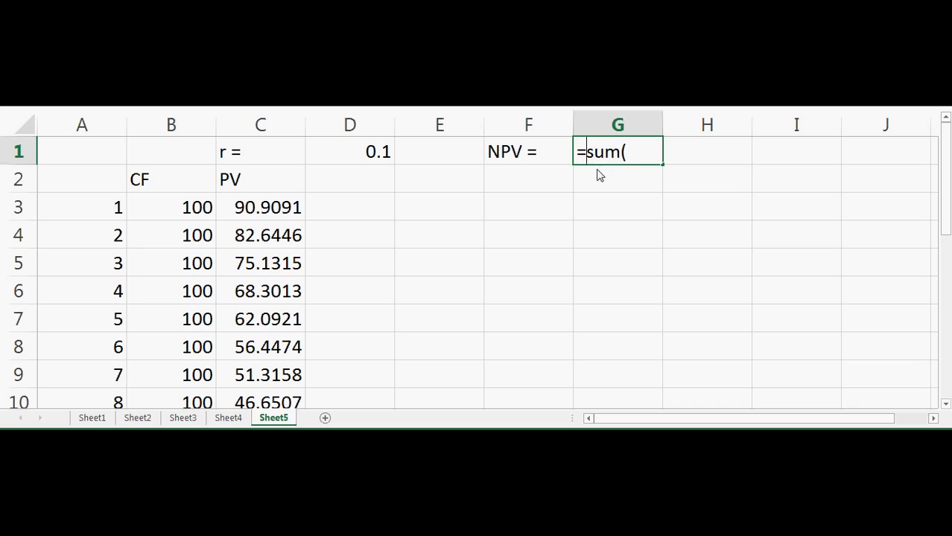
pyautogui.click(648, 149)
pyautogui.moveTo(270, 211); pyautogui.dragTo(264, 351)
pyautogui.press('Return')
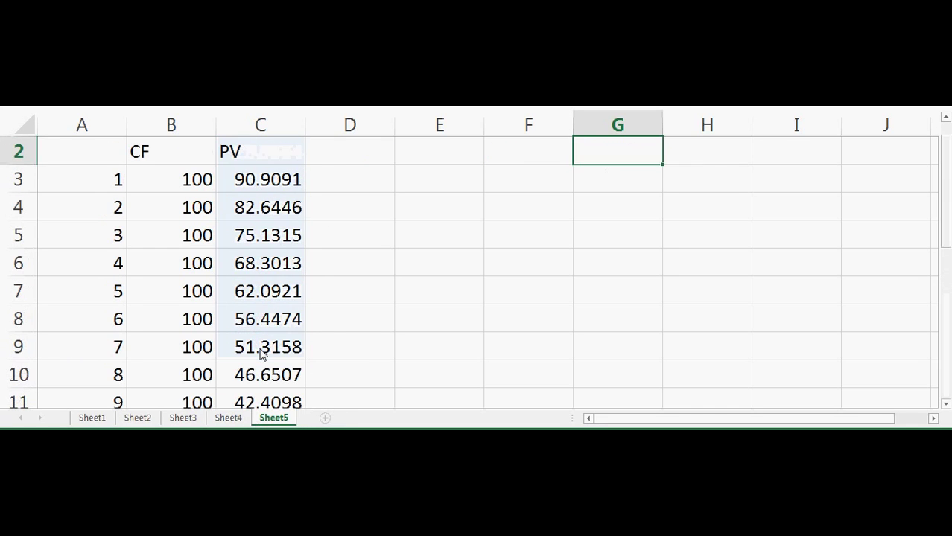
pyautogui.press('Up')
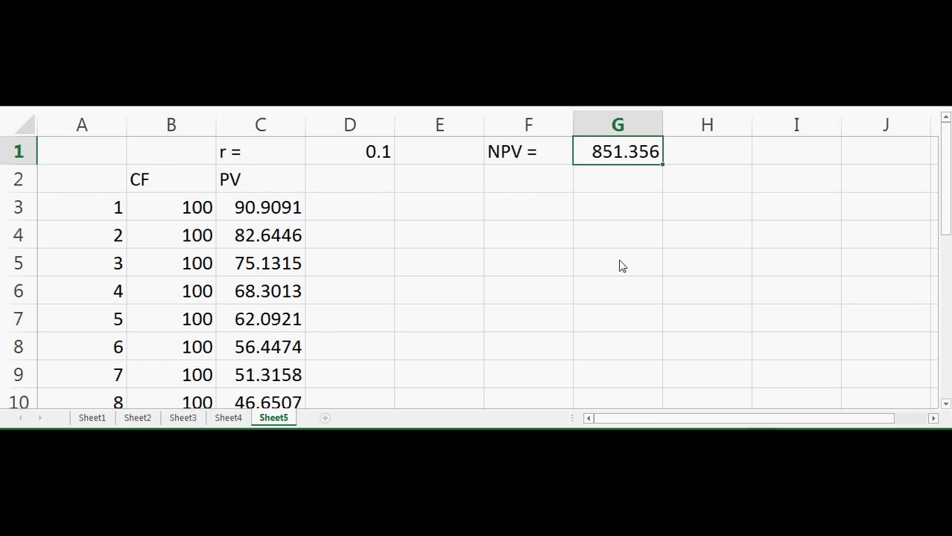
# Step: Set the rate in D1 to 0 and select the NPV result in G1
pyautogui.click(588, 191)
pyautogui.click(348, 160)
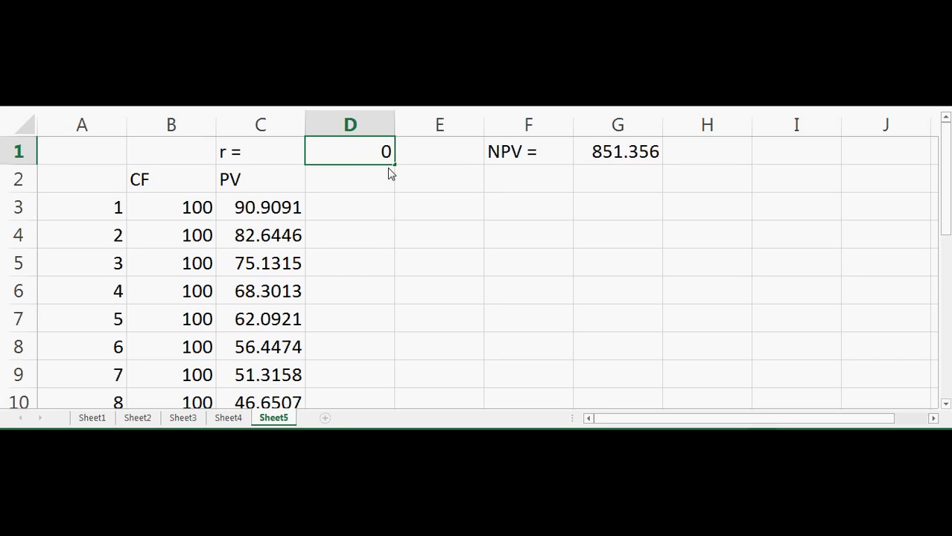
pyautogui.write('0')
pyautogui.press('Return')
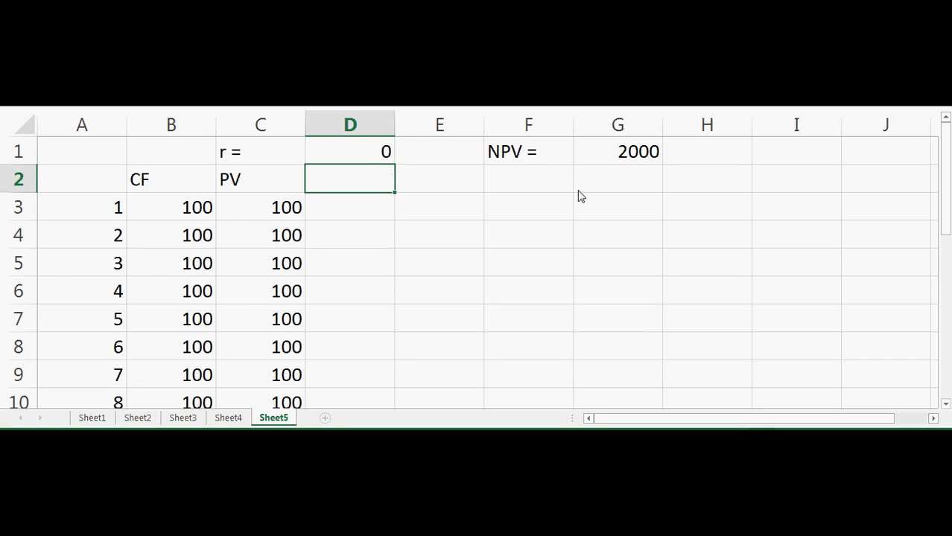
pyautogui.click(618, 162)
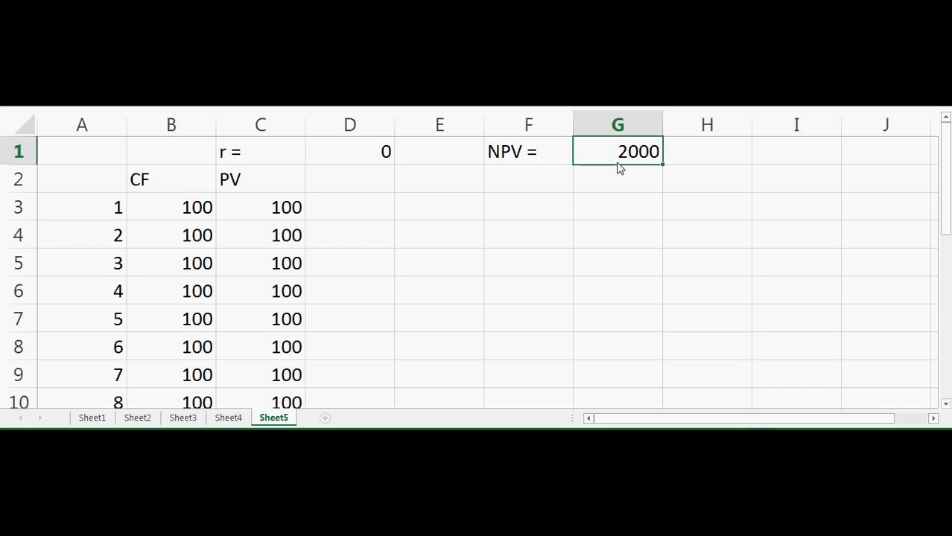
# Step: Set the rate in D1 to 0.1 and select the NPV result in G1
pyautogui.click(384, 160)
pyautogui.write('.')
pyautogui.write('01')
pyautogui.press('BackSpace')
pyautogui.press('BackSpace')
pyautogui.press('BackSpace')
pyautogui.write('.1')
pyautogui.press('Return')
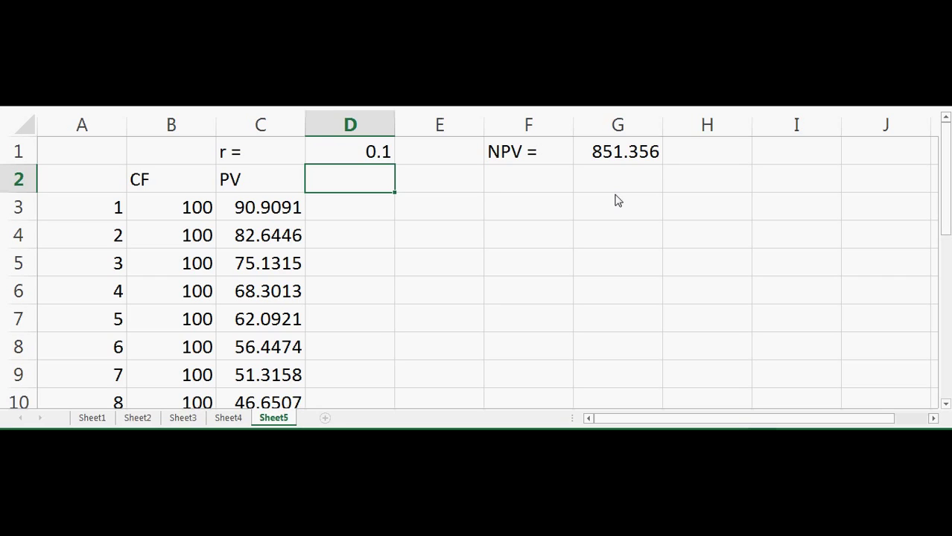
pyautogui.click(366, 155)
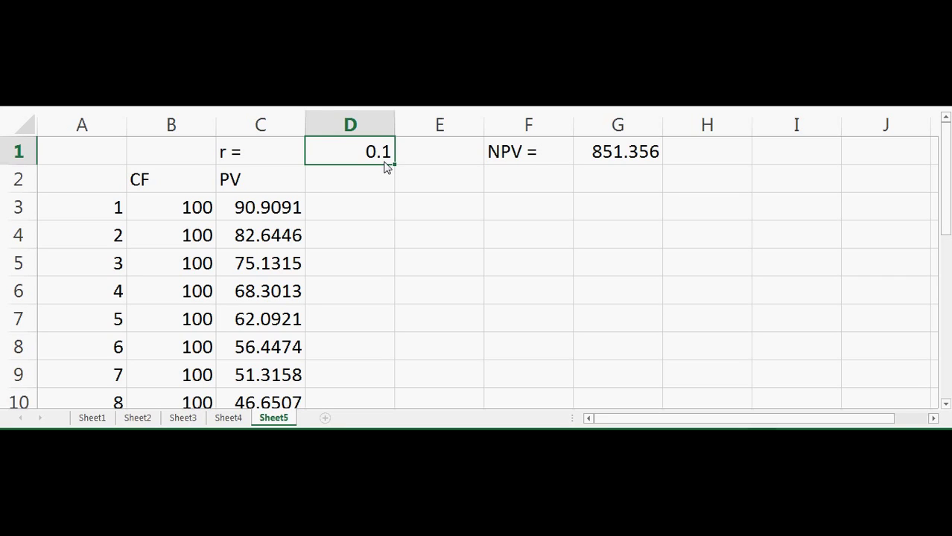
pyautogui.click(606, 157)
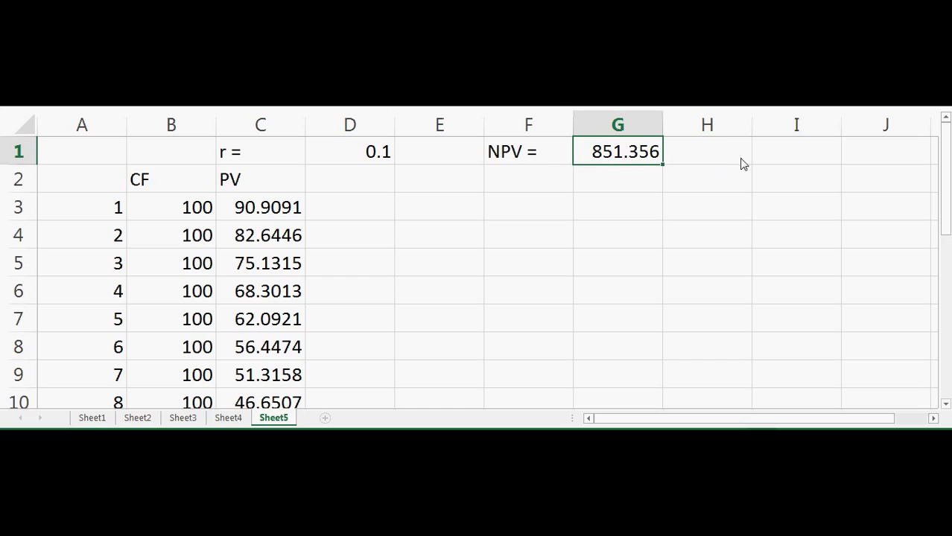
# Step: Label F2 as "Money Borrowed ="
pyautogui.click(523, 186)
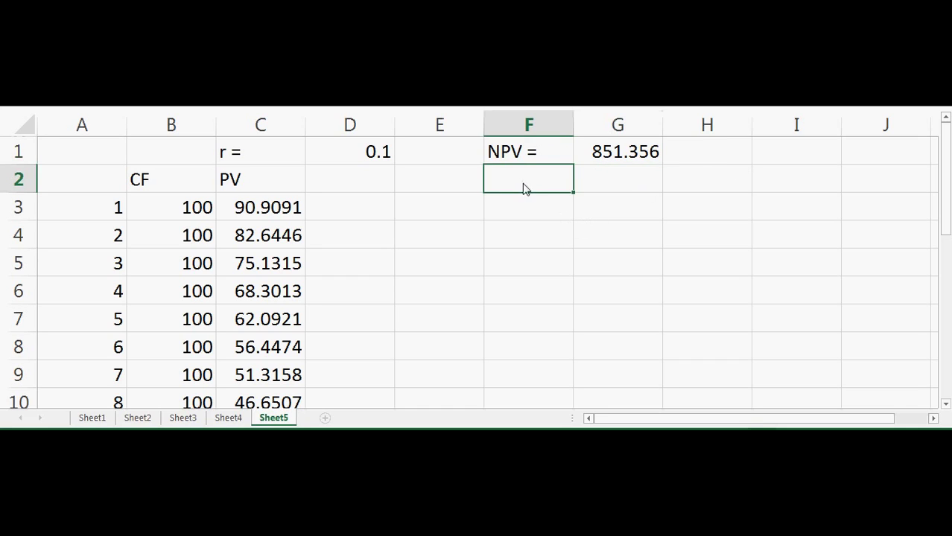
pyautogui.write('Mo')
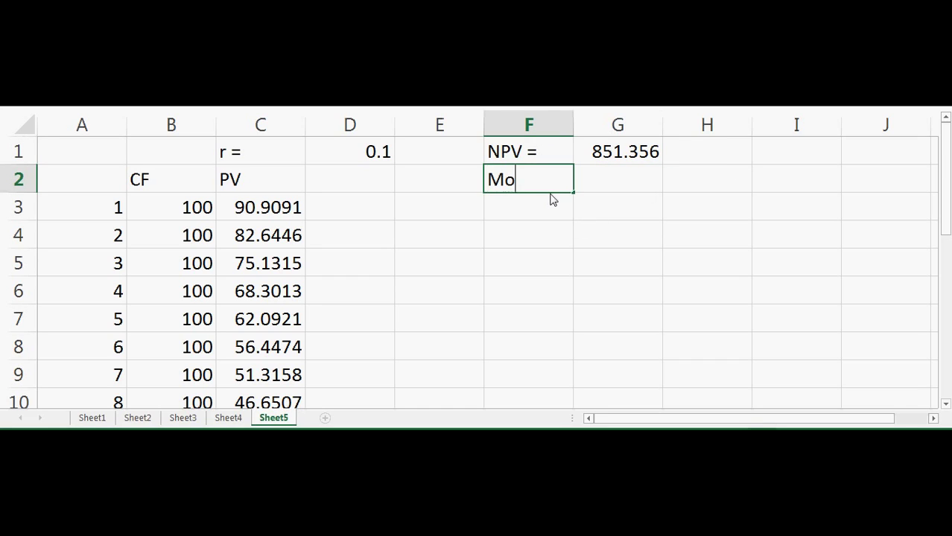
pyautogui.write('ney Borrowed')
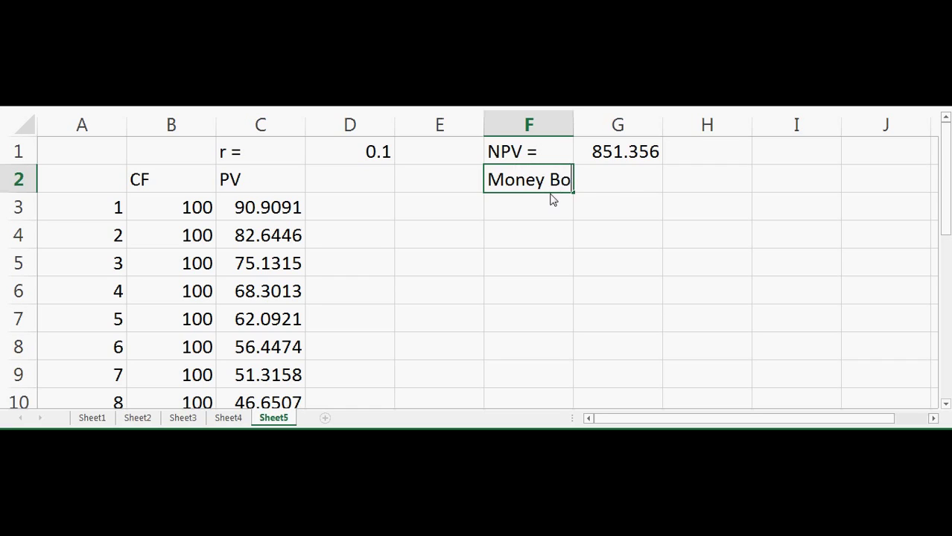
pyautogui.press('Tab')
pyautogui.press('Tab')
pyautogui.press('Tab')
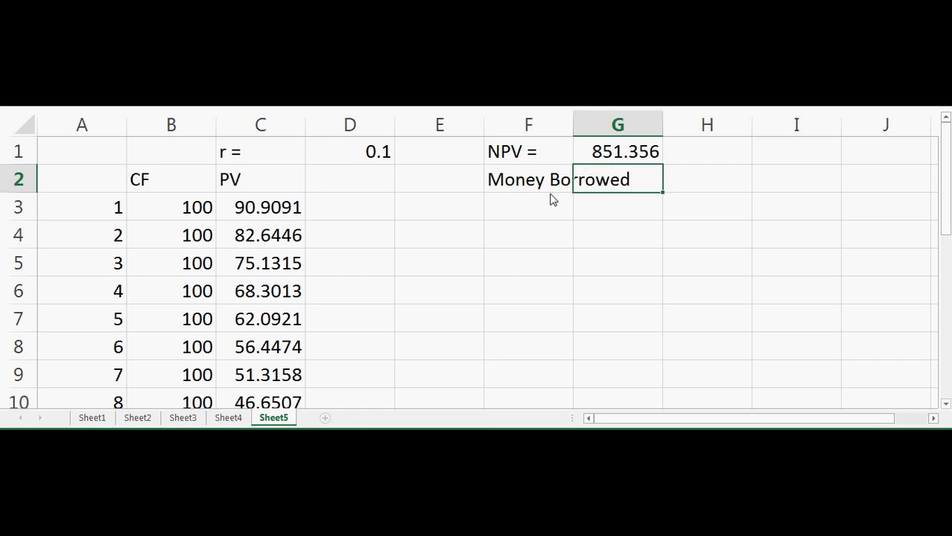
pyautogui.click(495, 186)
pyautogui.press('F2')
pyautogui.write('=')
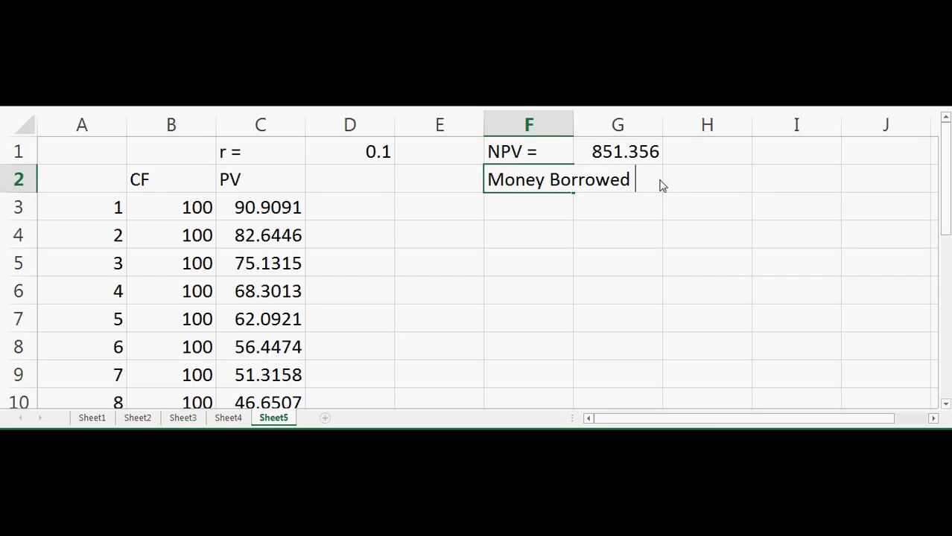
# Step: Enter 1000 in H2 as the money borrowed and select the empty cell F6
pyautogui.click(722, 176)
pyautogui.write('1')
pyautogui.press('BackSpace')
pyautogui.write('1000')
pyautogui.press('Return')
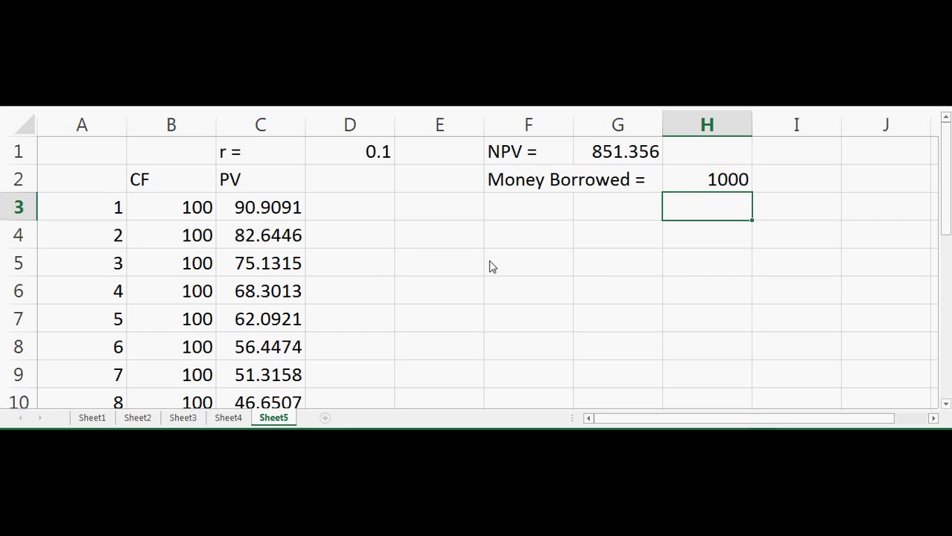
pyautogui.click(555, 298)
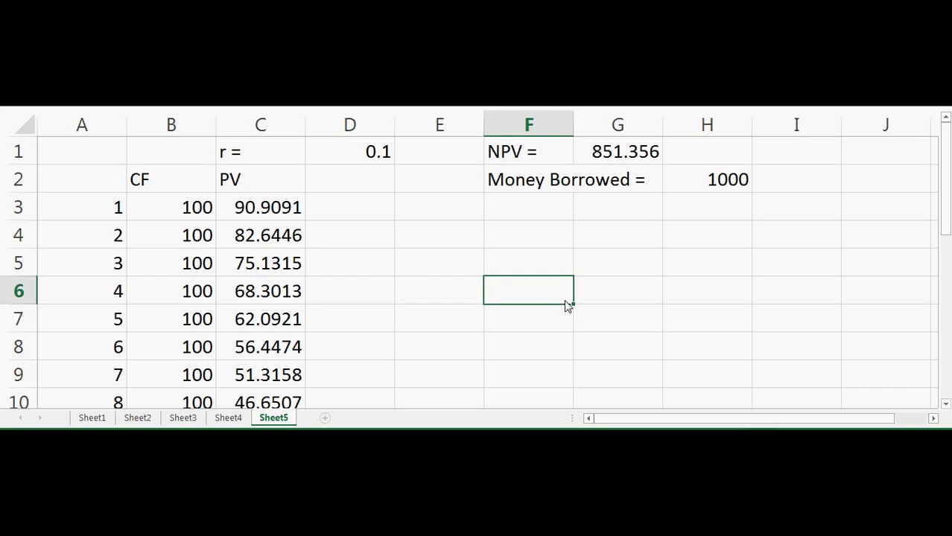
# Step: Start Goal Seek and choose the NPV result in G1 as the cell to set
pyautogui.click(673, 240)
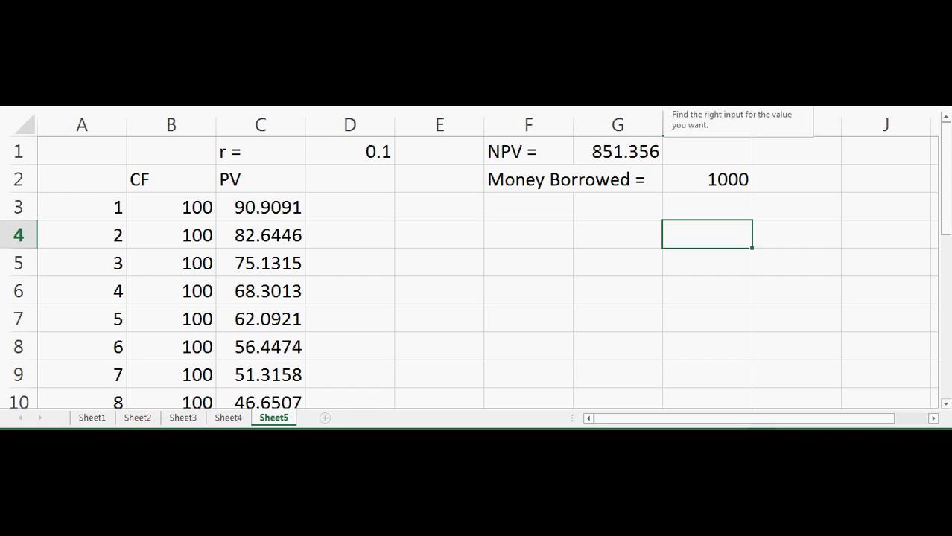
pyautogui.click(670, 98)
pyautogui.moveTo(538, 192); pyautogui.dragTo(506, 247)
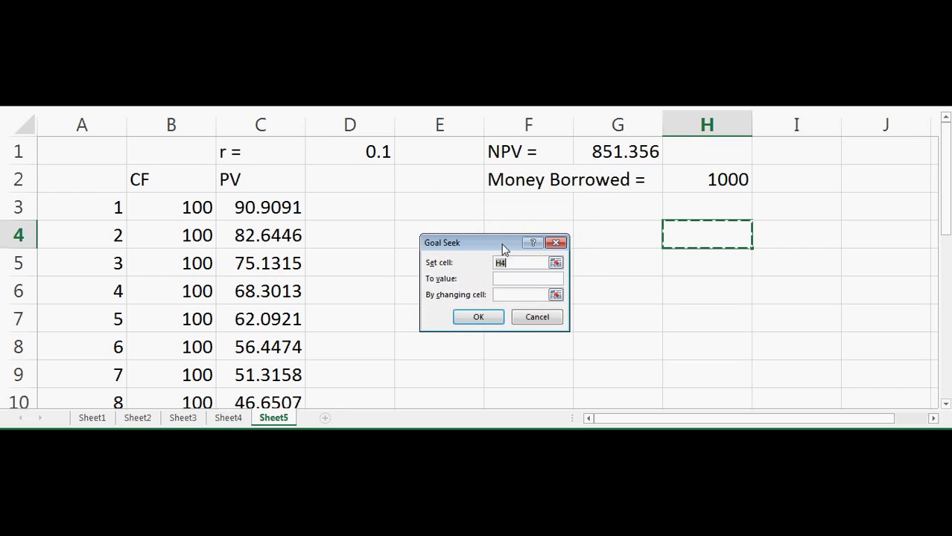
pyautogui.click(556, 263)
pyautogui.click(629, 160)
pyautogui.click(561, 258)
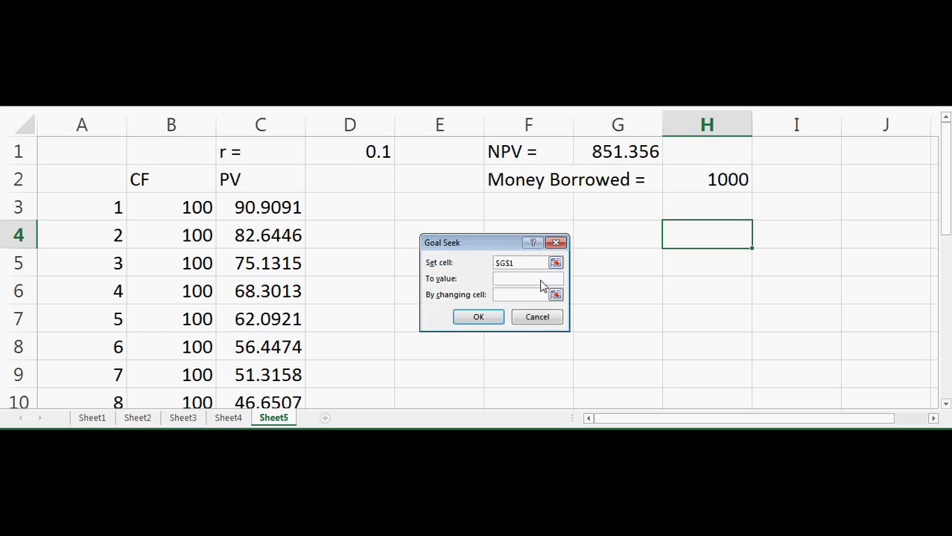
# Step: Goal-seek the NPV to 1000 by changing the first cash flow in B3 and accept the solution
pyautogui.write('1000')
pyautogui.click(557, 296)
pyautogui.click(180, 216)
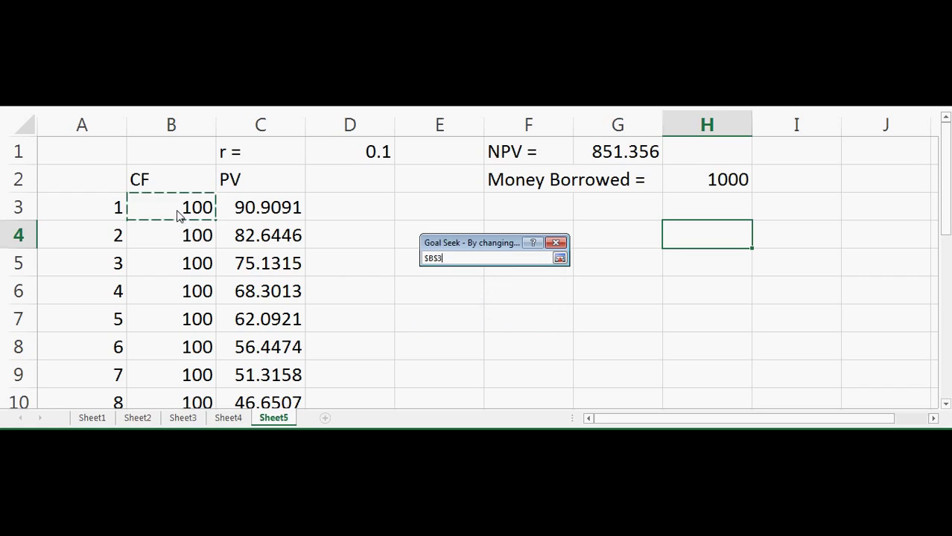
pyautogui.click(559, 258)
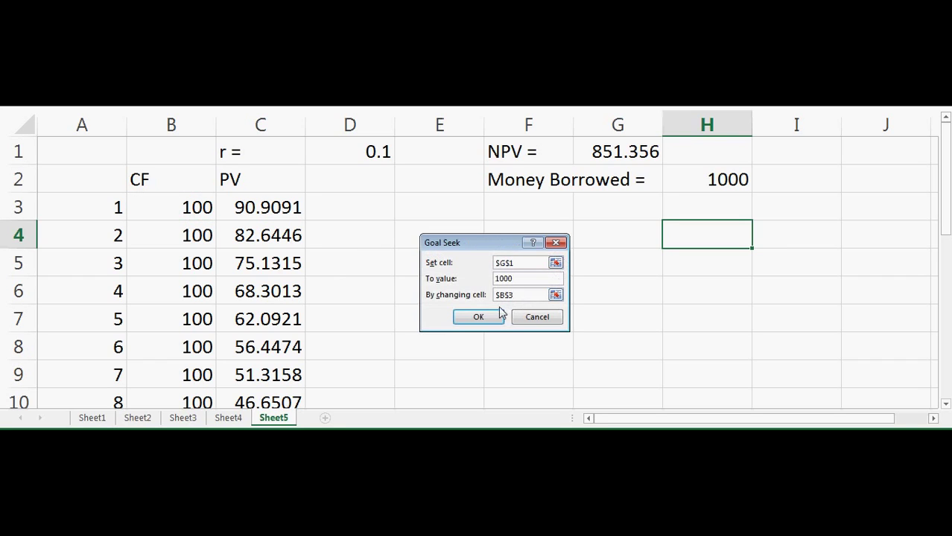
pyautogui.click(478, 316)
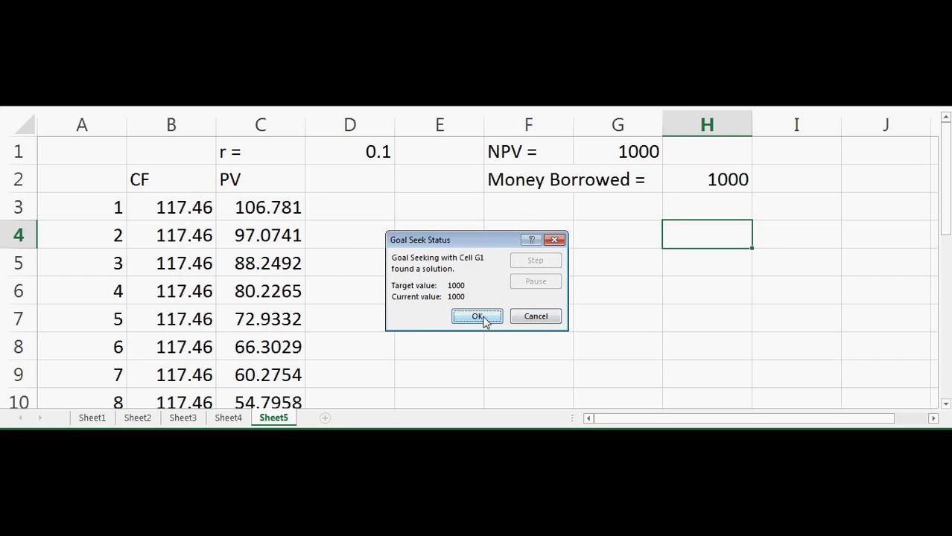
pyautogui.click(483, 319)
pyautogui.click(491, 342)
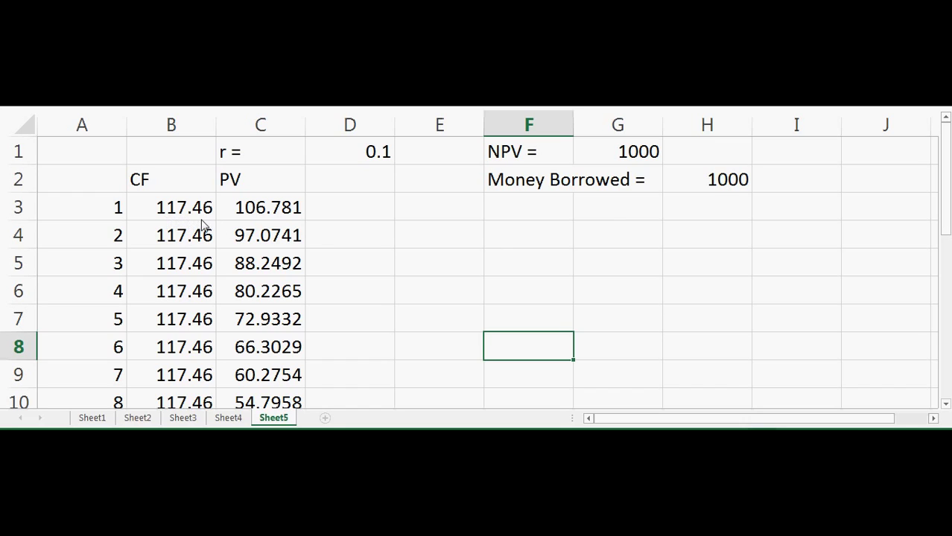
pyautogui.click(437, 272)
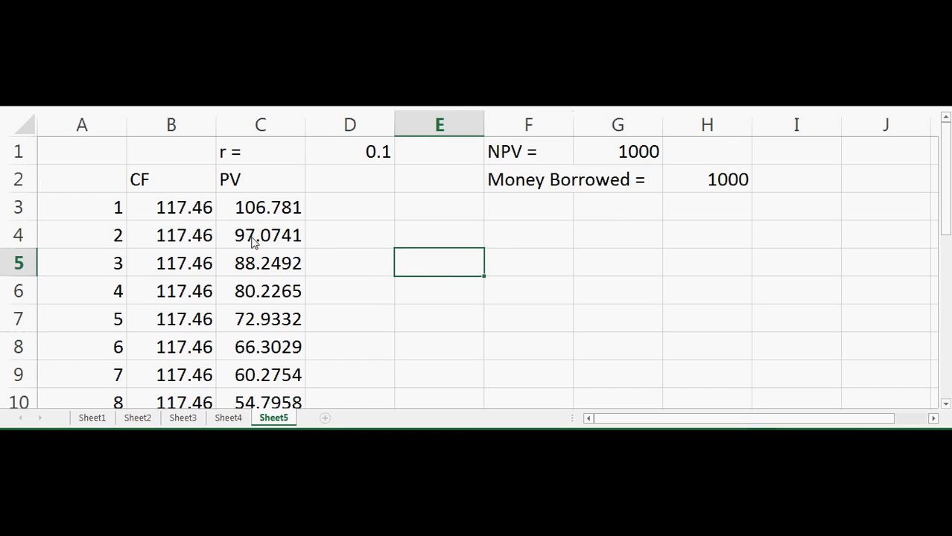
pyautogui.click(201, 216)
pyautogui.click(424, 262)
# Step: Insert an empty row above row 2, the row holding the CF and PV headings
pyautogui.moveTo(525, 185); pyautogui.dragTo(738, 191)
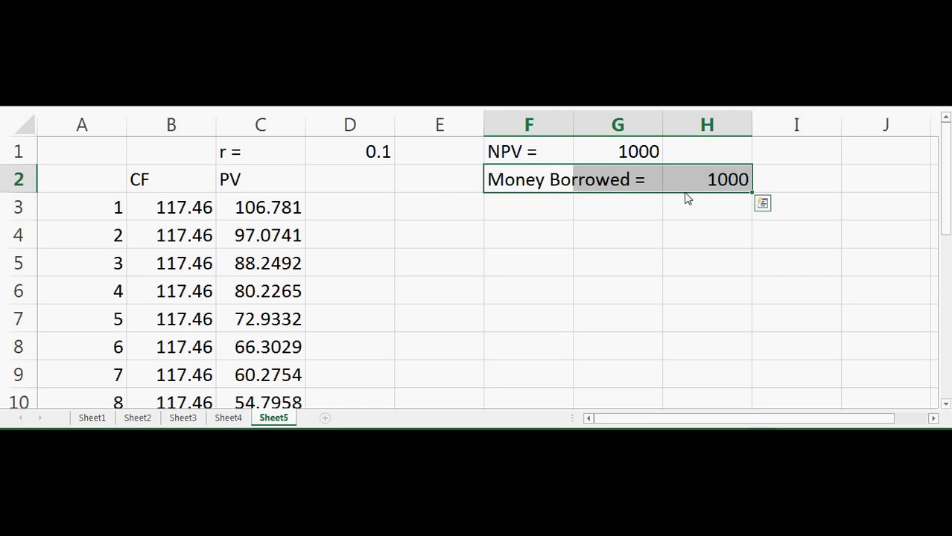
pyautogui.click(20, 188)
pyautogui.rightClick(21, 188)
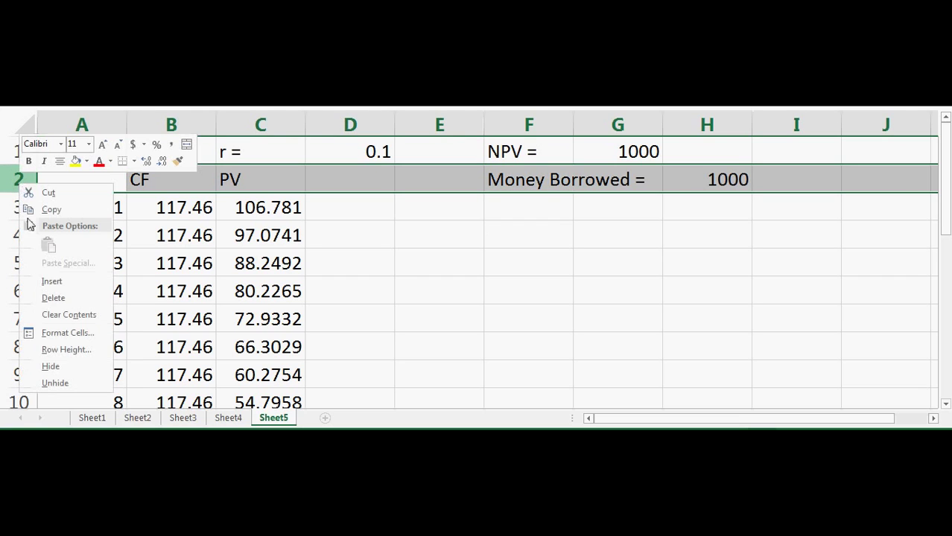
pyautogui.click(88, 290)
# Step: Move the Money Borrowed label and its value from F3:H3 up to F2:H2
pyautogui.click(431, 261)
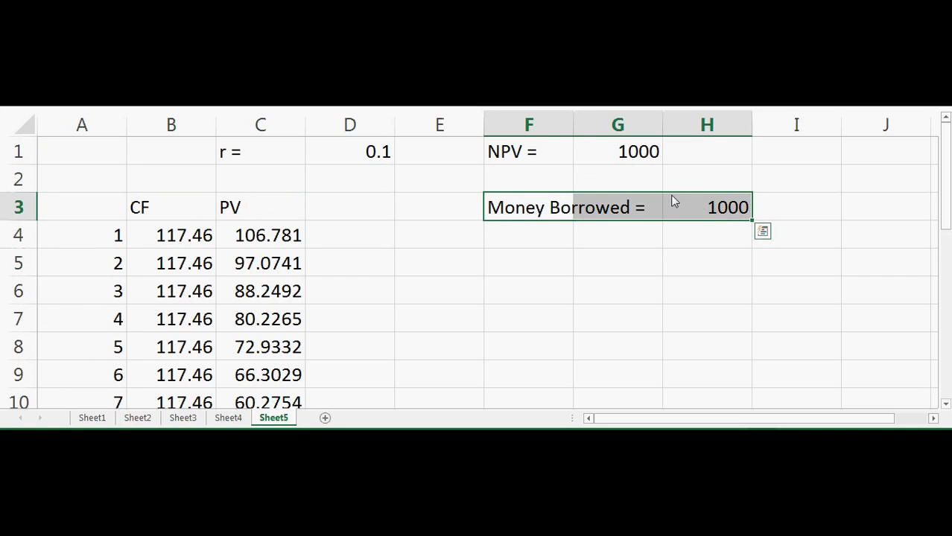
pyautogui.moveTo(659, 195); pyautogui.dragTo(664, 178)
pyautogui.click(642, 246)
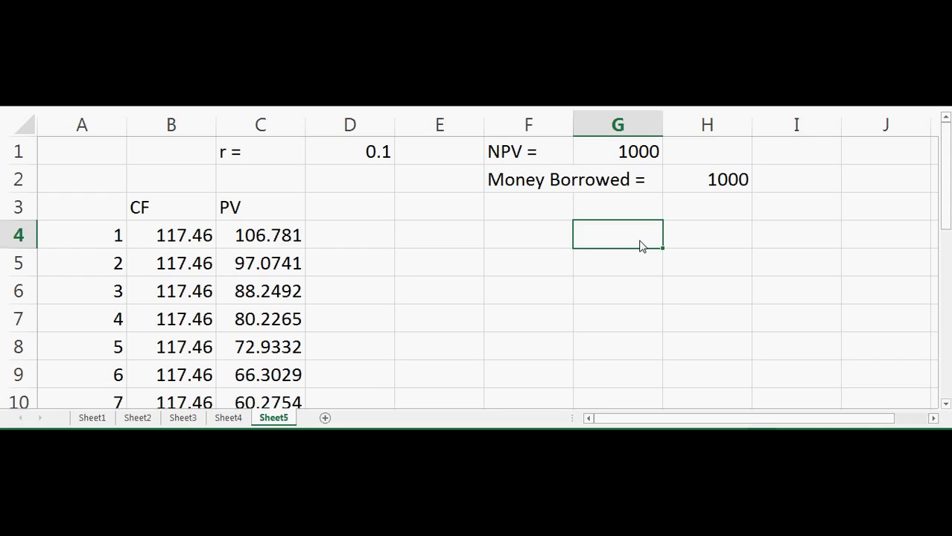
# Step: Add the column heading "interest" in D3, beside the PV heading
pyautogui.click(373, 245)
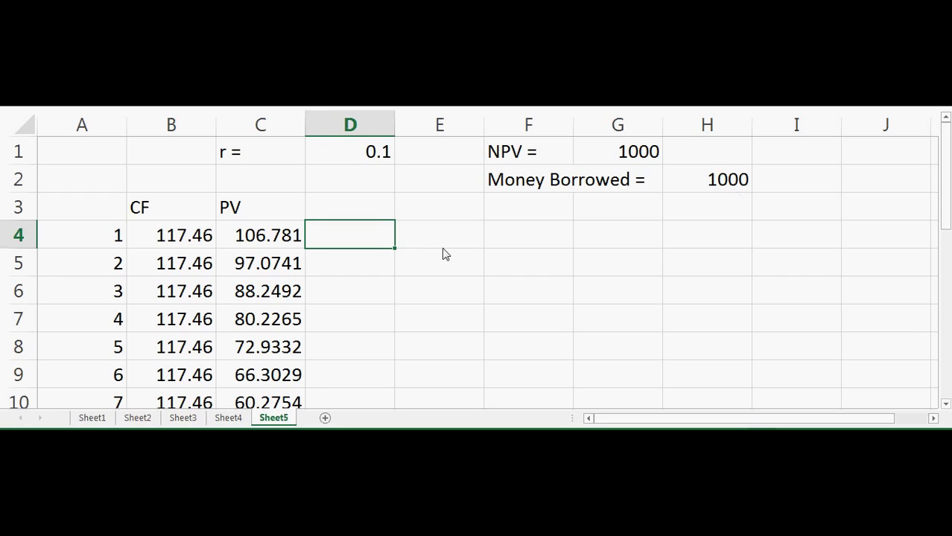
pyautogui.click(361, 204)
pyautogui.write('interest')
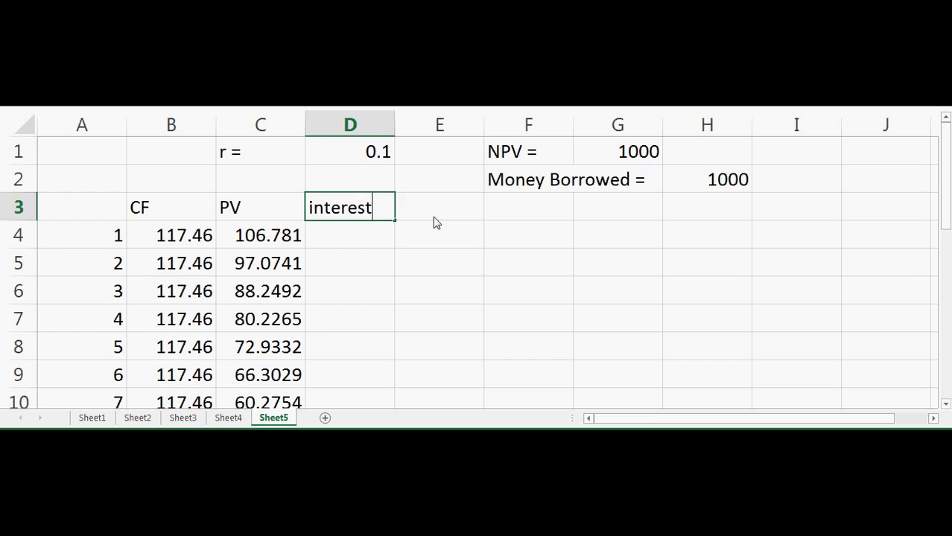
pyautogui.press('Return')
# Step: Calculate the first period's interest in D4 with the formula =H2*D1
pyautogui.write('=')
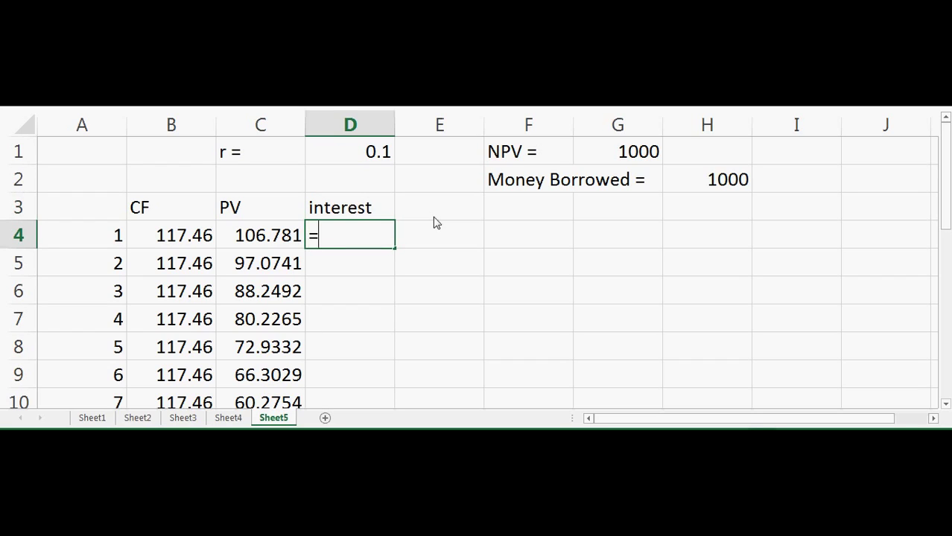
pyautogui.click(727, 184)
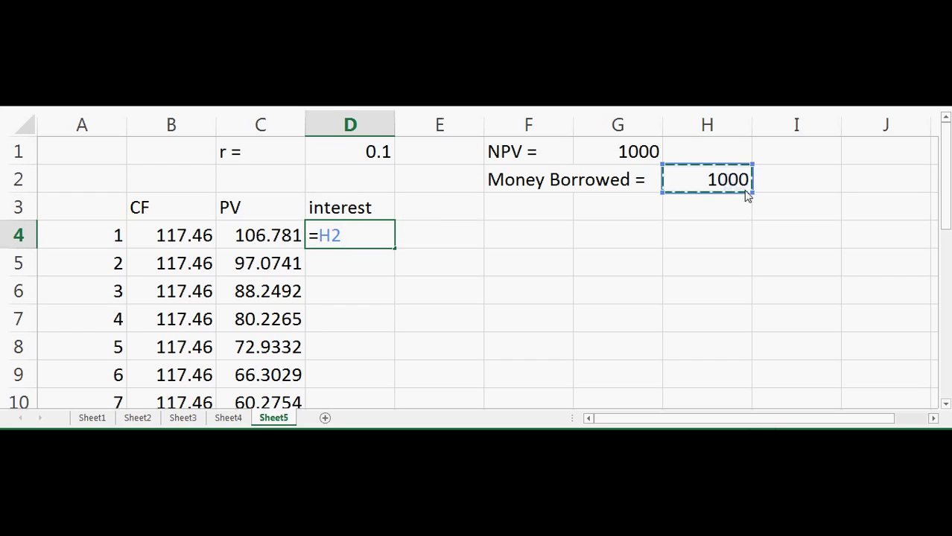
pyautogui.write('*')
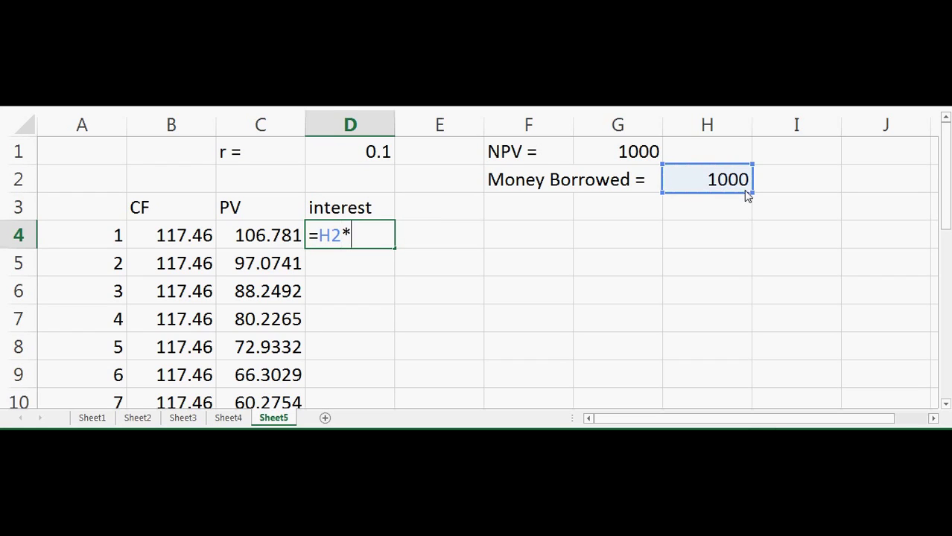
pyautogui.click(342, 161)
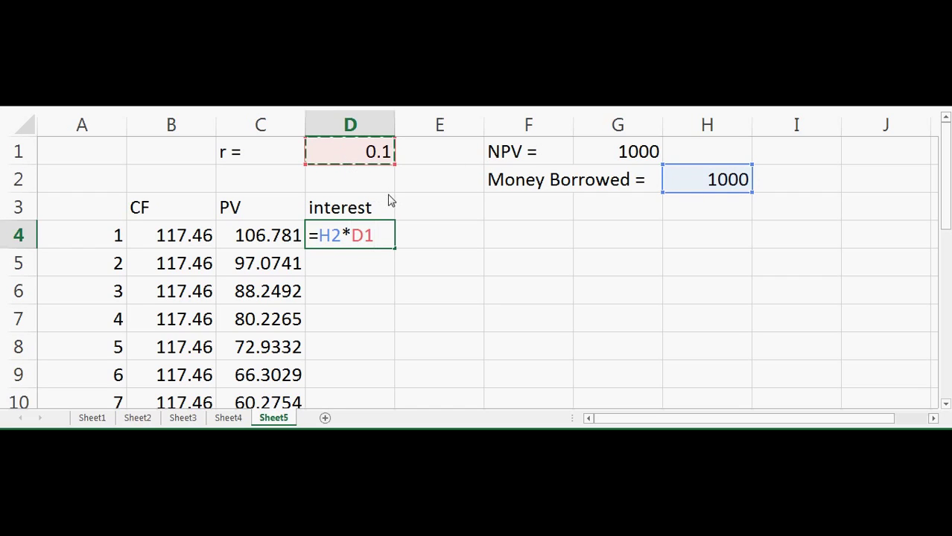
pyautogui.press('Return')
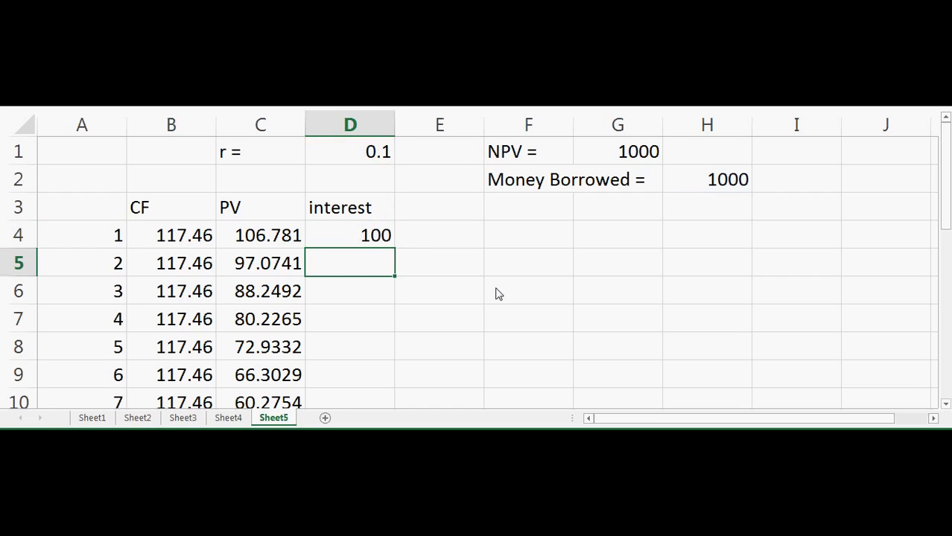
# Step: Add the column heading "Principle paid" in E3
pyautogui.click(163, 238)
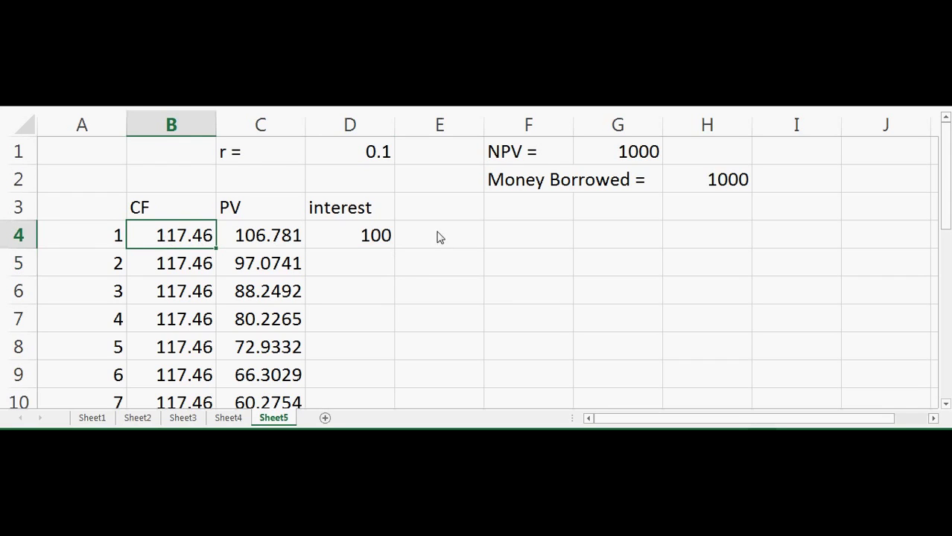
pyautogui.click(460, 215)
pyautogui.write('Prin')
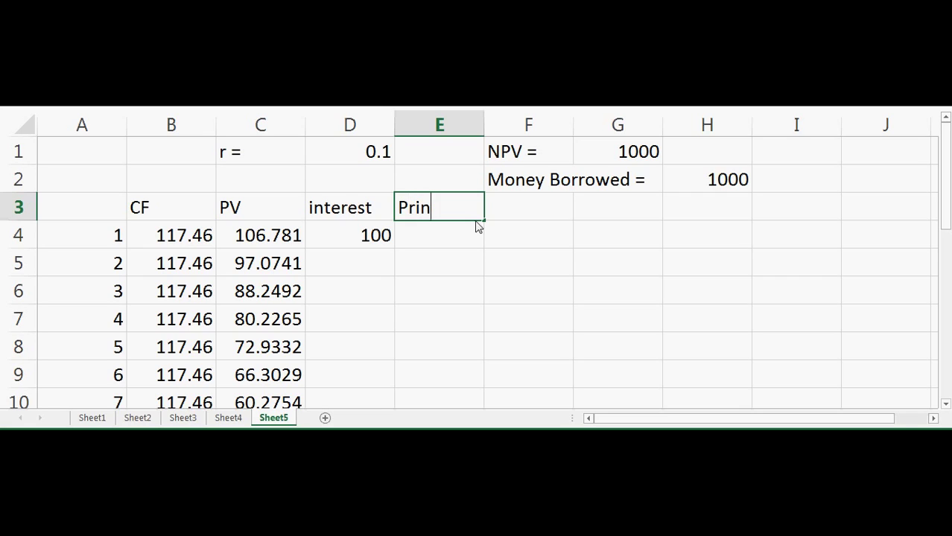
pyautogui.press('BackSpace')
pyautogui.write('c')
pyautogui.press('BackSpace')
pyautogui.write('nciple paid')
pyautogui.press('Return')
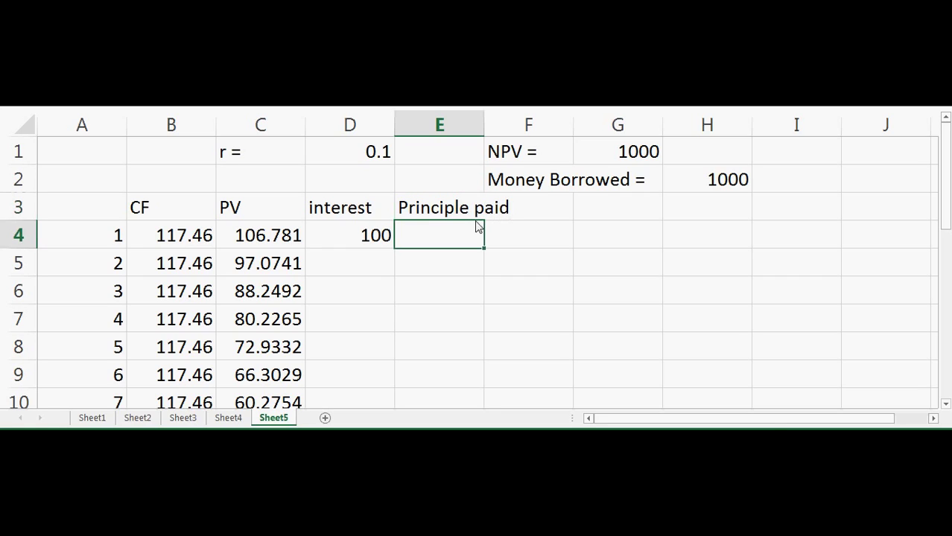
# Step: Calculate the first period's principal paid in E4 as the cash flow minus the interest, =B4-D4
pyautogui.write('=')
pyautogui.click(187, 243)
pyautogui.write('=')
pyautogui.press('BackSpace')
pyautogui.write('-')
pyautogui.click(367, 237)
pyautogui.press('Return')
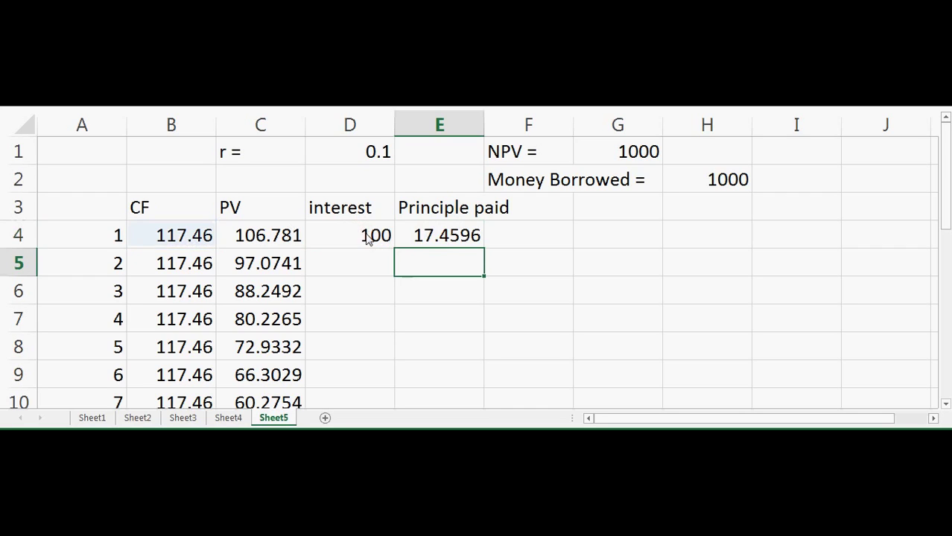
pyautogui.click(521, 296)
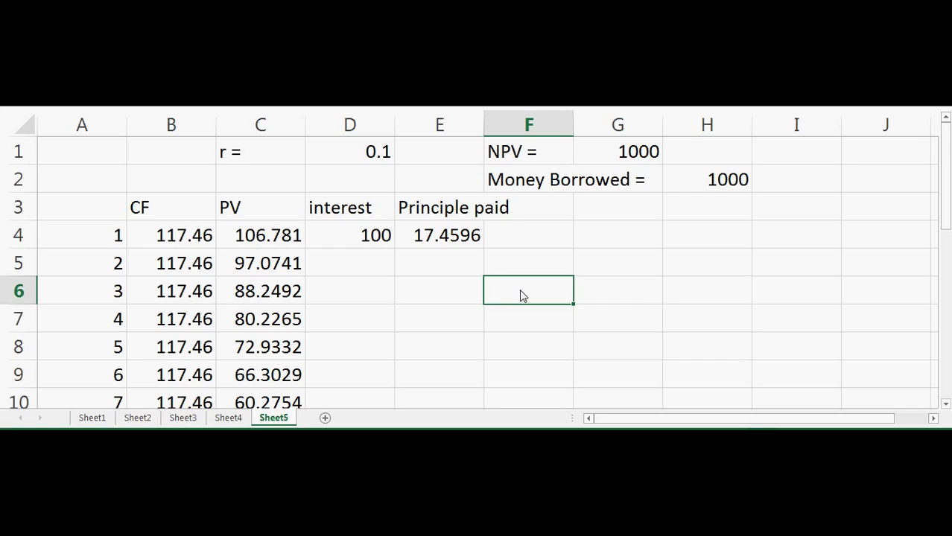
# Step: Add the column heading "Principle left" in G3
pyautogui.click(356, 266)
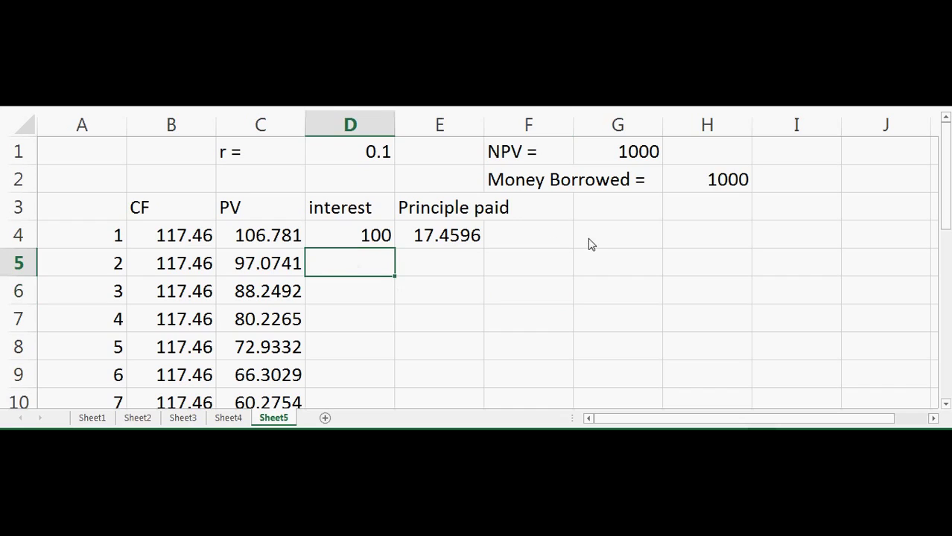
pyautogui.click(610, 211)
pyautogui.write('Princpl')
pyautogui.press('BackSpace')
pyautogui.press('BackSpace')
pyautogui.write('iple left')
pyautogui.press('Return')
# Step: Calculate the first period's remaining principal in G4 with the formula =H2-E4
pyautogui.write('=')
pyautogui.click(733, 186)
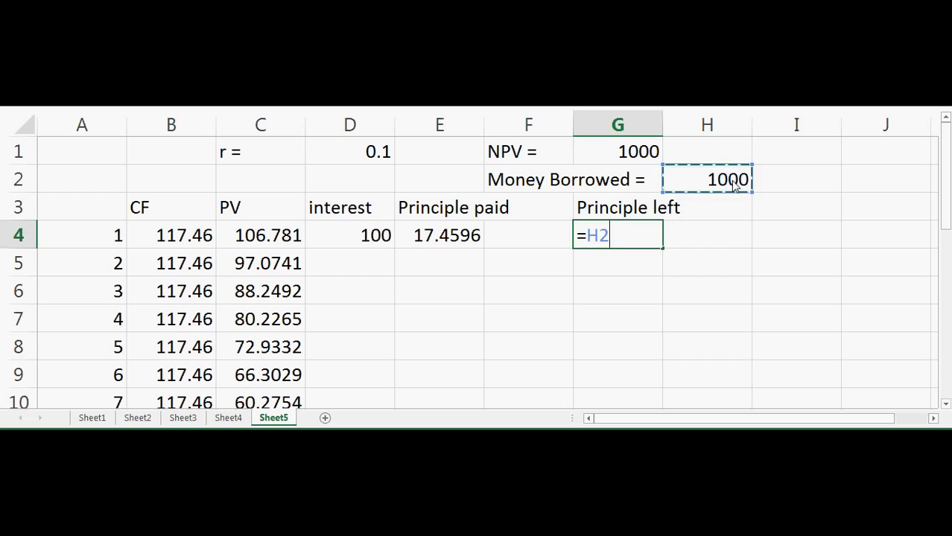
pyautogui.write('-')
pyautogui.click(461, 243)
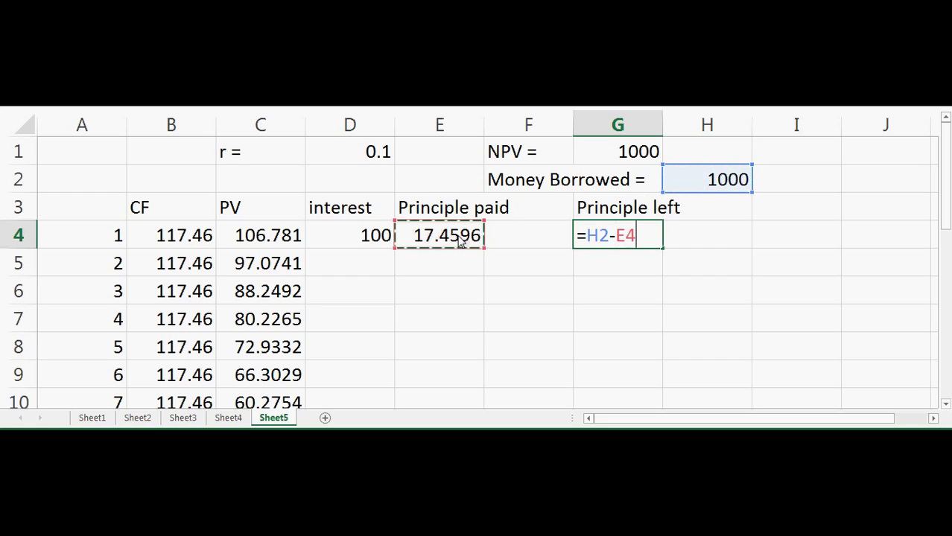
pyautogui.press('F2')
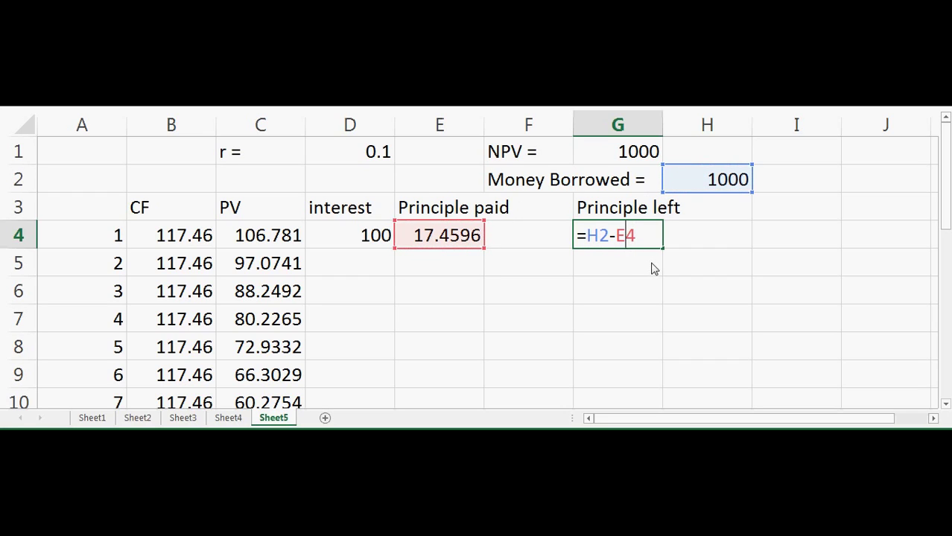
pyautogui.write('$')
pyautogui.press('BackSpace')
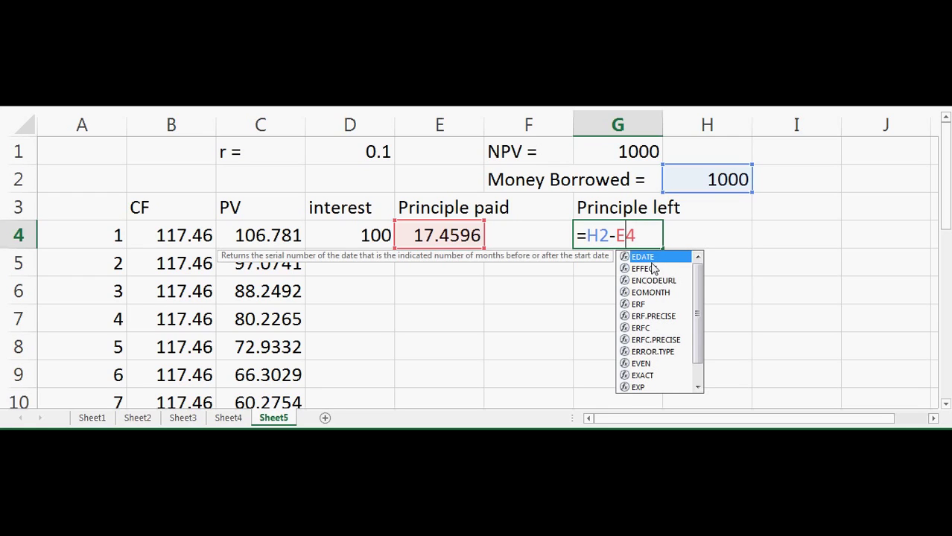
pyautogui.click(601, 237)
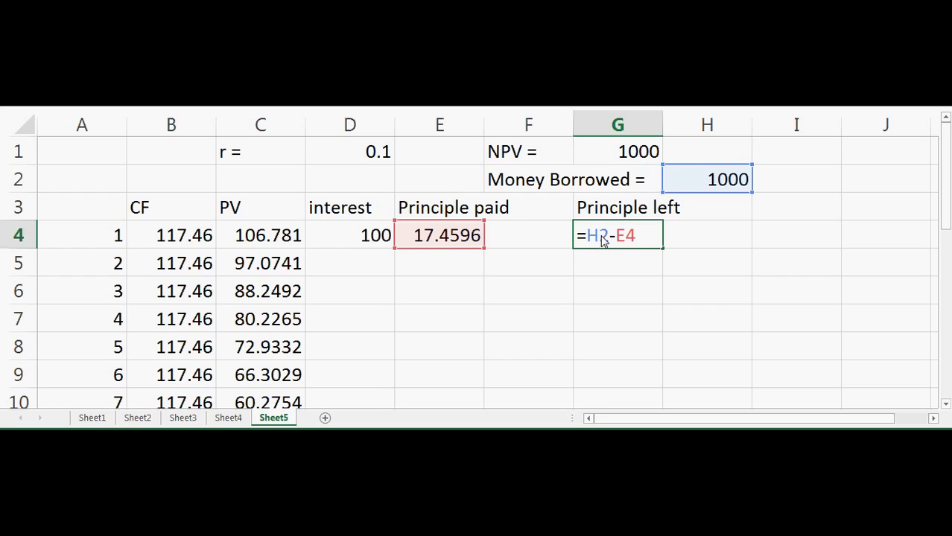
pyautogui.press('Return')
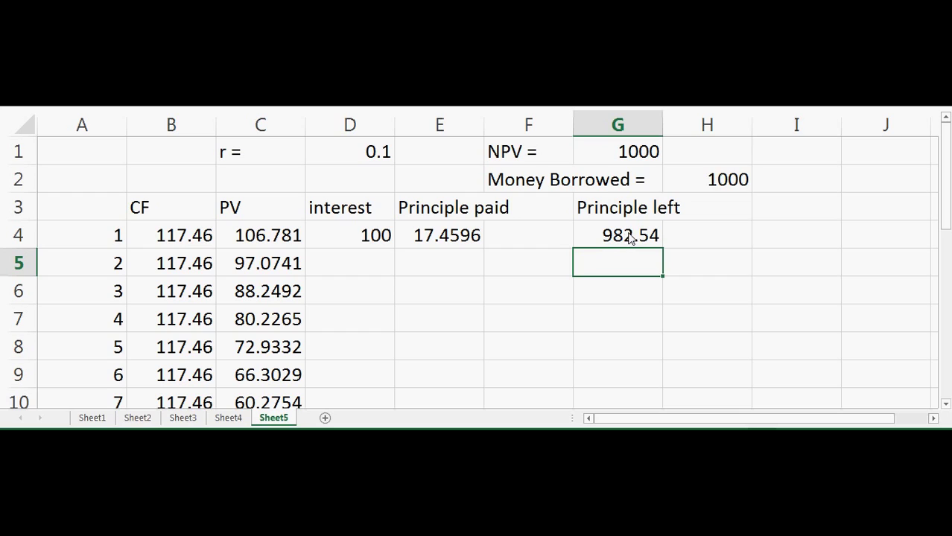
# Step: Calculate the second period's interest in D5 as G4 times the rate in D1, anchoring the rate reference with $
pyautogui.click(376, 263)
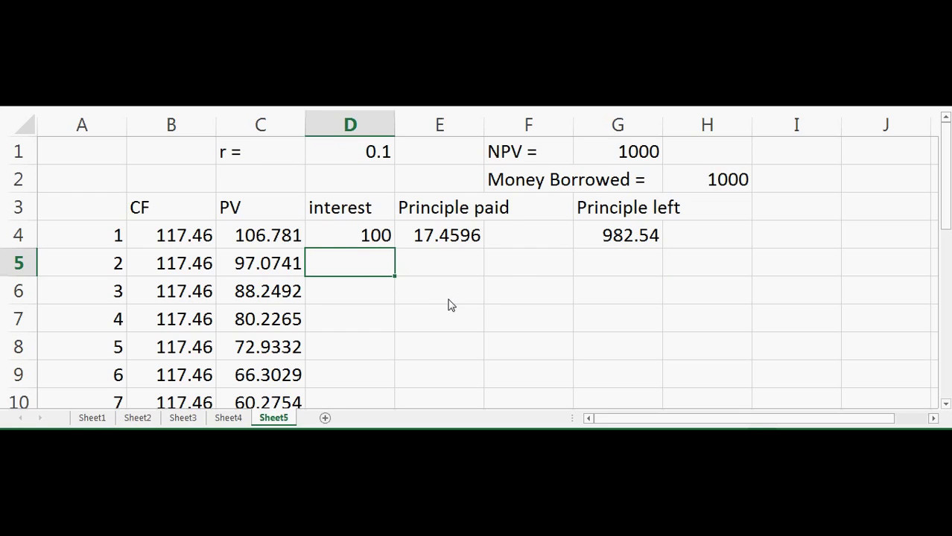
pyautogui.write('=')
pyautogui.click(640, 238)
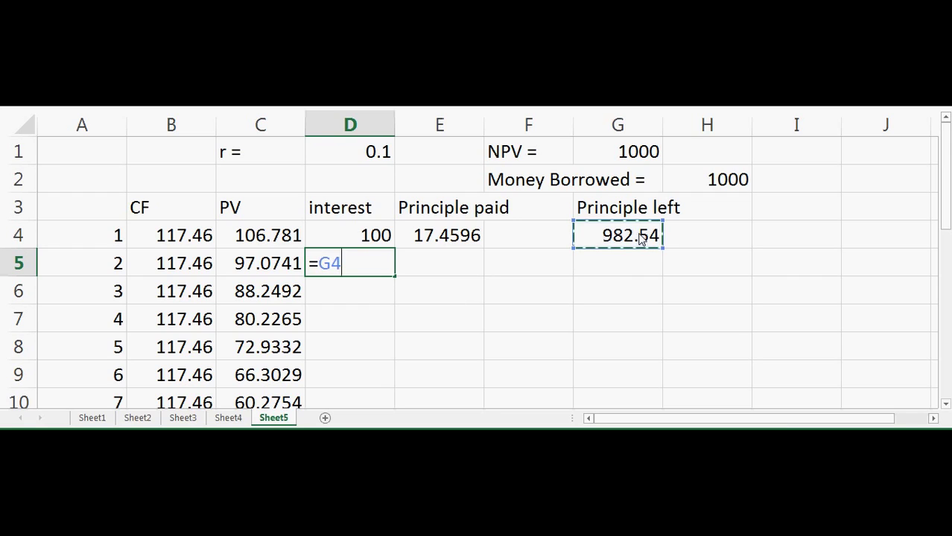
pyautogui.write('*')
pyautogui.click(359, 153)
pyautogui.click(367, 266)
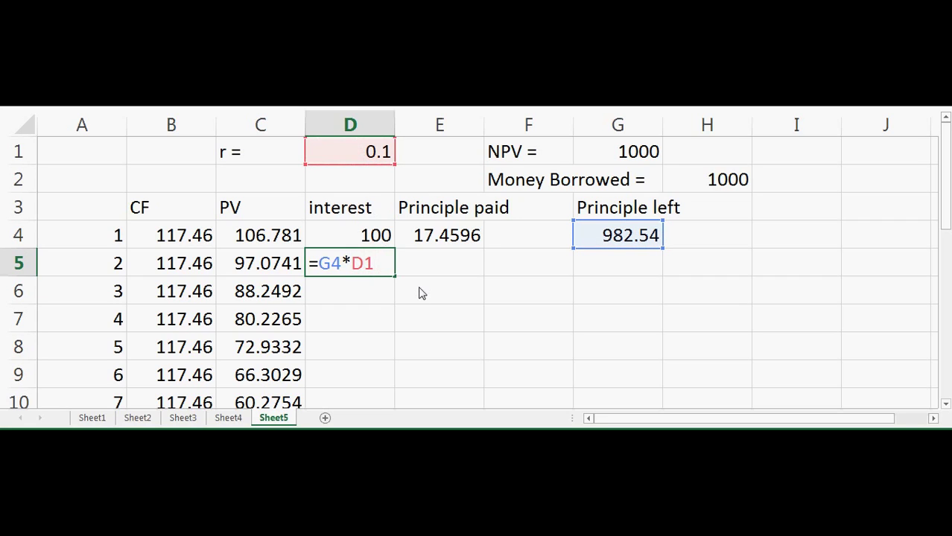
pyautogui.write('$')
pyautogui.press('Return')
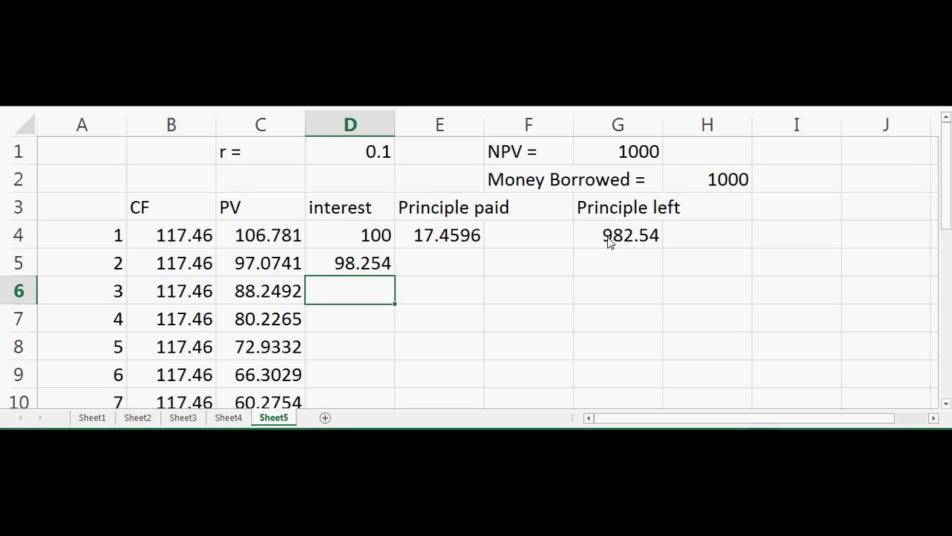
# Step: Copy the first period's principal paid formula from E4 down to the second period in E5
pyautogui.click(460, 241)
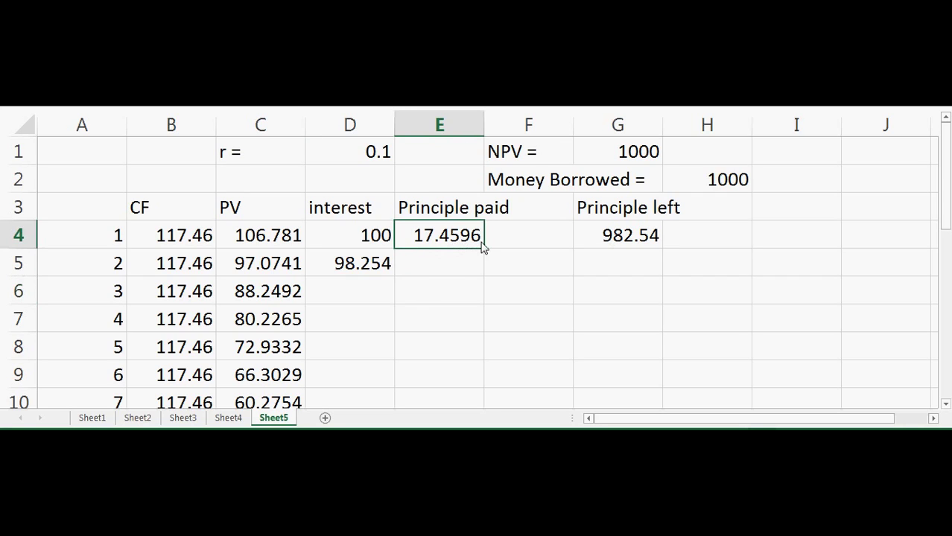
pyautogui.moveTo(483, 249); pyautogui.dragTo(484, 275)
pyautogui.click(471, 340)
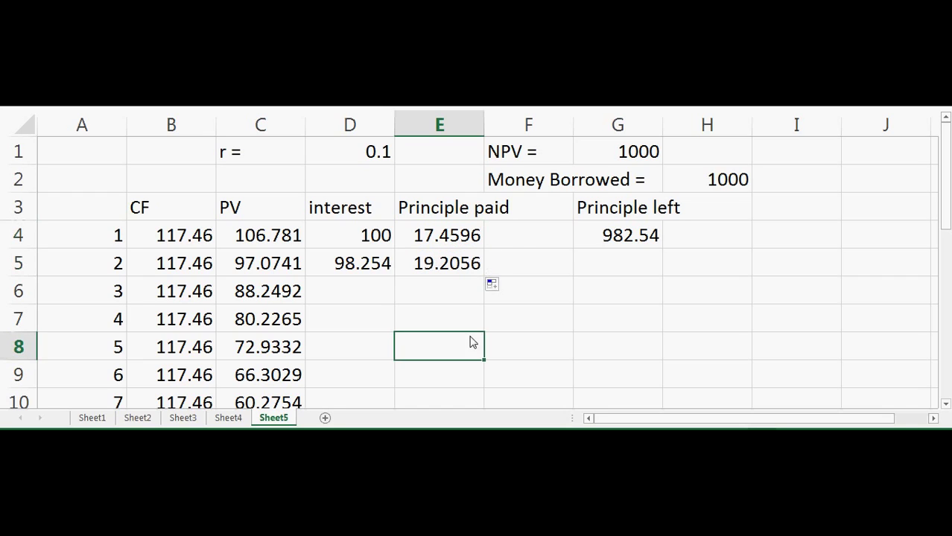
pyautogui.click(439, 272)
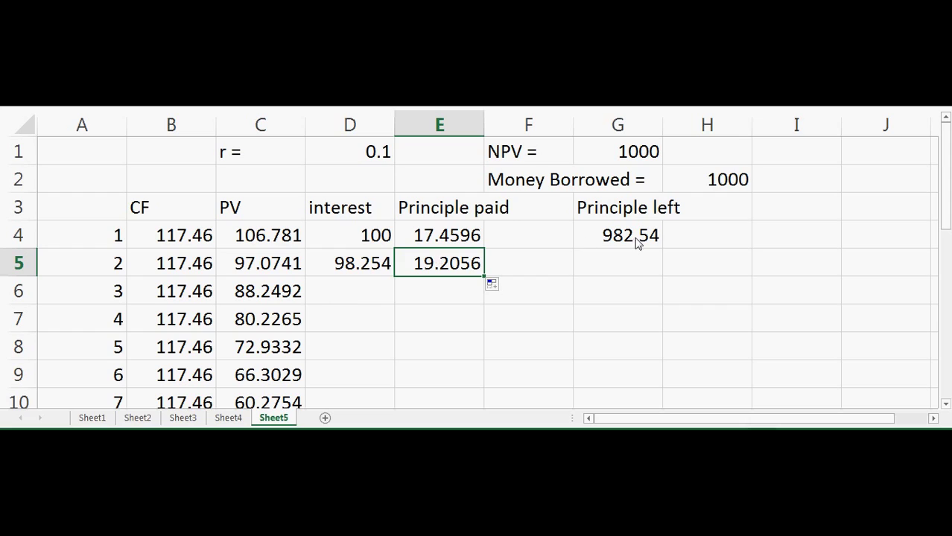
# Step: Calculate the second period's remaining principal in G5 with the formula =G4-E5
pyautogui.click(609, 268)
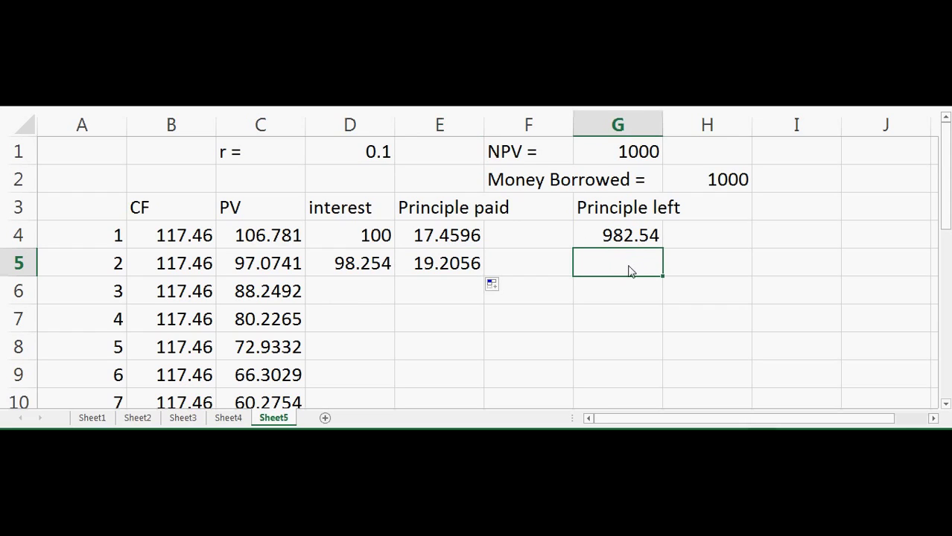
pyautogui.write('=')
pyautogui.click(610, 237)
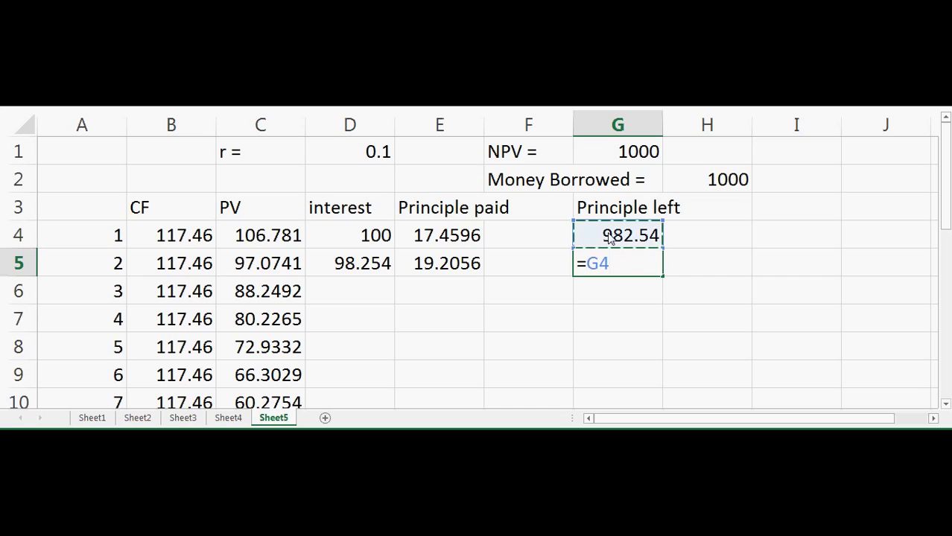
pyautogui.write('-')
pyautogui.click(429, 274)
pyautogui.press('Return')
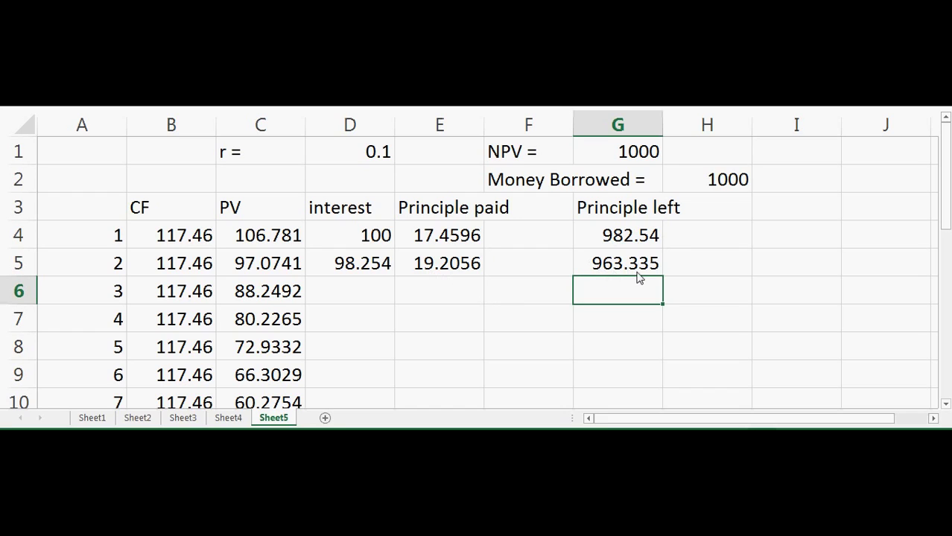
# Step: Fill the second period's formulas in D5:G5 down through period 20 in row 23
pyautogui.moveTo(362, 273); pyautogui.dragTo(597, 277)
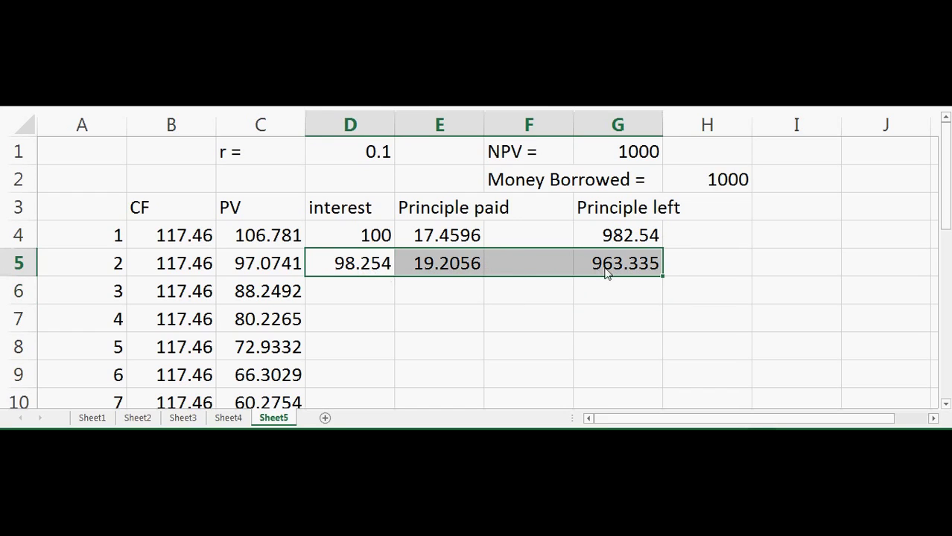
pyautogui.moveTo(665, 282); pyautogui.dragTo(671, 370)
pyautogui.click(791, 356)
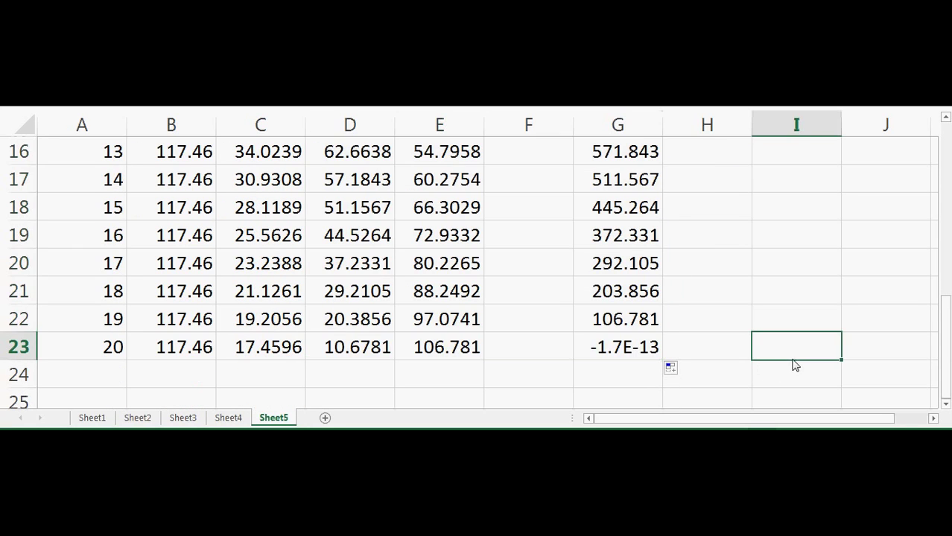
# Step: Examine how interest and principal paid change over the loan schedule from the first period to period 20
pyautogui.moveTo(945, 376); pyautogui.dragTo(945, 149)
pyautogui.click(605, 313)
pyautogui.click(482, 287)
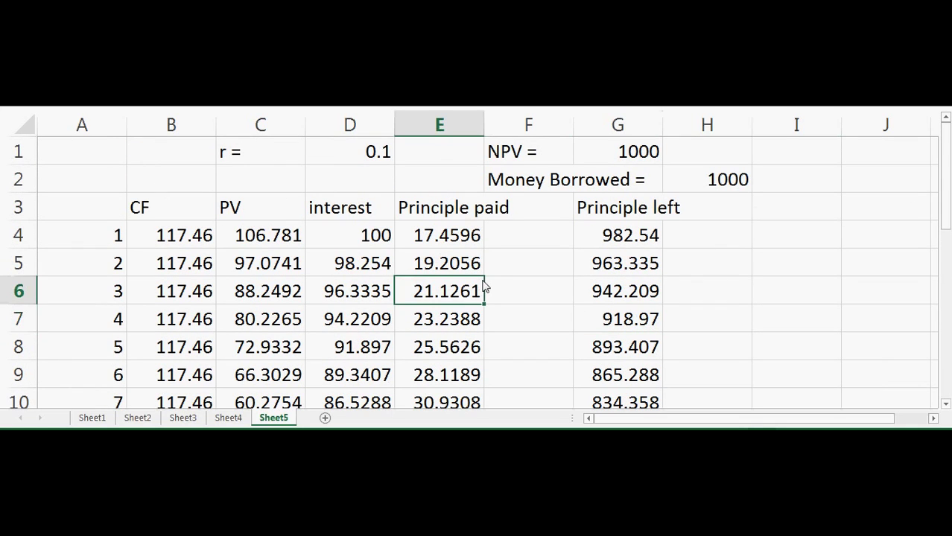
pyautogui.press('Down')
pyautogui.press('Down')
pyautogui.press('Down')
pyautogui.press('Down')
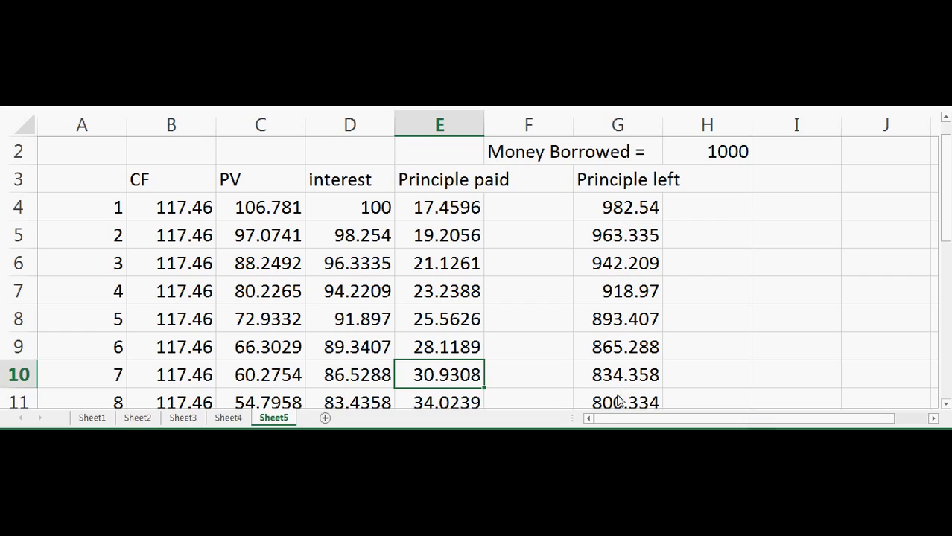
pyautogui.click(451, 353)
pyautogui.press('Down')
pyautogui.scroll(-1, 452, 353)
pyautogui.press('Up')
pyautogui.press('Up')
pyautogui.press('Up')
pyautogui.press('Up')
pyautogui.press('Up')
pyautogui.press('Up')
pyautogui.press('Up')
pyautogui.press('Up')
pyautogui.press('Up')
pyautogui.press('Down')
pyautogui.press('Down')
pyautogui.press('Down')
pyautogui.press('Down')
pyautogui.press('Down')
pyautogui.press('Down')
pyautogui.press('Down')
pyautogui.press('Down')
pyautogui.press('Down')
pyautogui.press('Down')
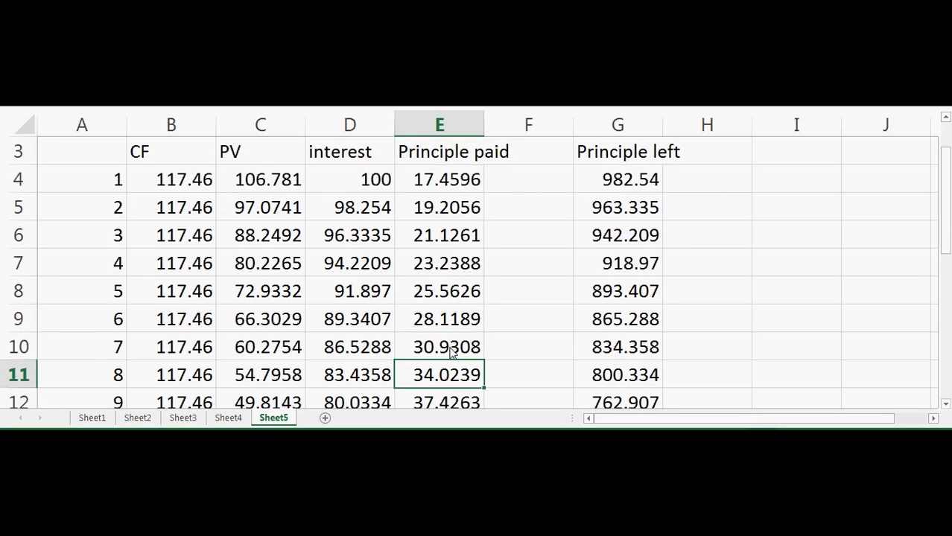
pyautogui.press('Up')
pyautogui.press('Down')
pyautogui.press('Down')
pyautogui.press('Down')
pyautogui.press('Down')
pyautogui.press('Down')
pyautogui.press('Down')
pyautogui.press('Down')
pyautogui.press('Down')
pyautogui.press('Down')
pyautogui.press('Down')
pyautogui.press('Down')
pyautogui.press('Down')
pyautogui.press('Down')
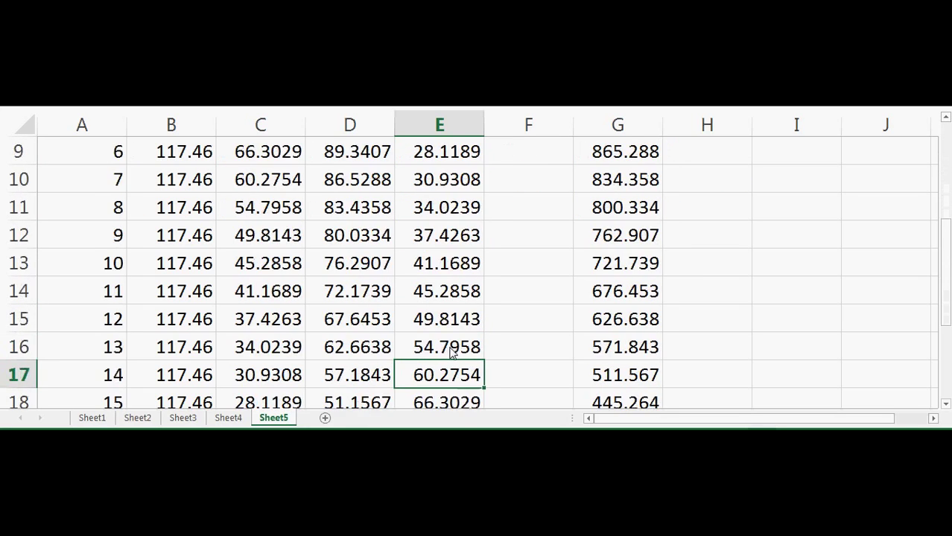
pyautogui.press('Down')
pyautogui.press('Down')
pyautogui.press('Up')
pyautogui.press('Up')
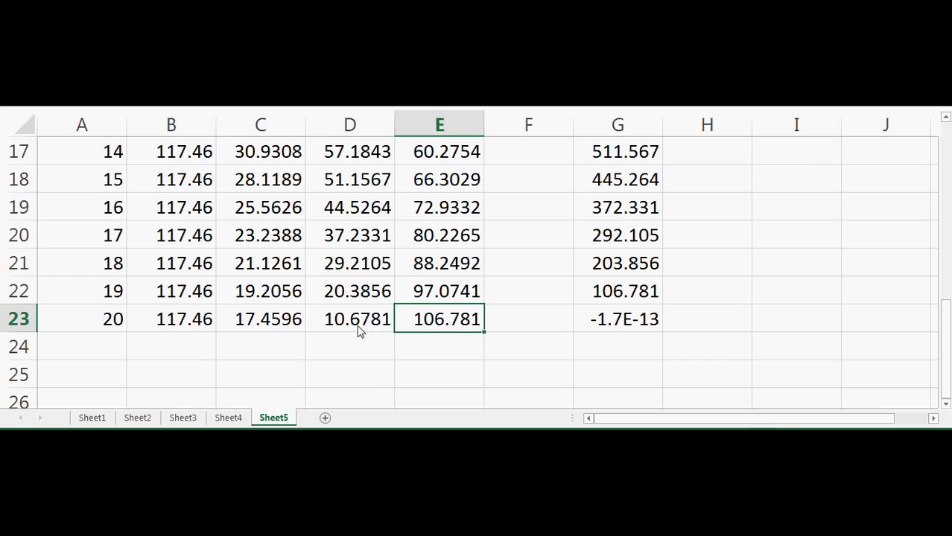
# Step: Check the principal left after period 20 in G23 and review that column back up to the NPV in G1
pyautogui.click(625, 323)
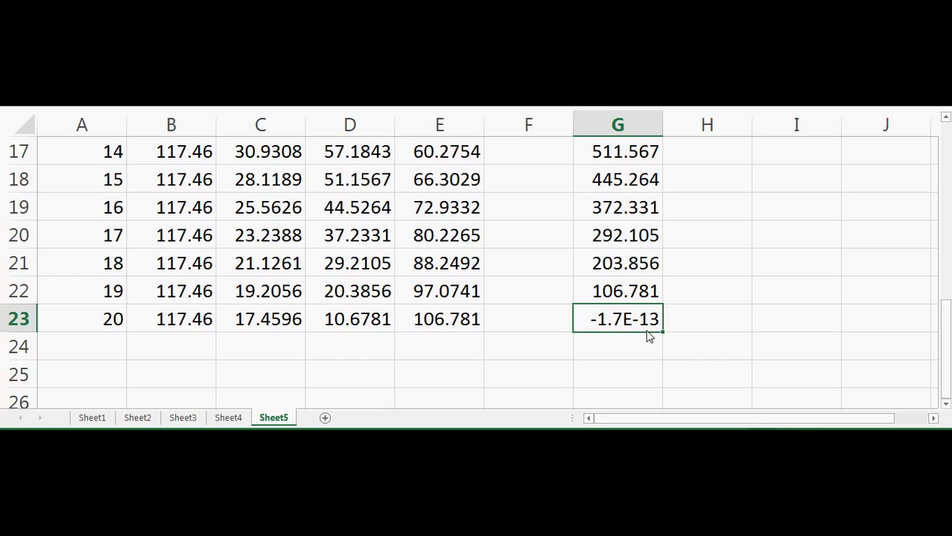
pyautogui.press('Up')
pyautogui.press('Up')
pyautogui.press('Up')
pyautogui.press('Up')
pyautogui.press('Up')
pyautogui.press('Up')
pyautogui.press('Up')
pyautogui.press('Up')
pyautogui.press('Up')
pyautogui.press('Up')
pyautogui.press('Up')
pyautogui.press('Up')
pyautogui.press('Up')
pyautogui.press('Up')
pyautogui.press('Up')
pyautogui.press('Up')
pyautogui.press('Up')
pyautogui.press('Up')
pyautogui.press('Up')
pyautogui.press('Up')
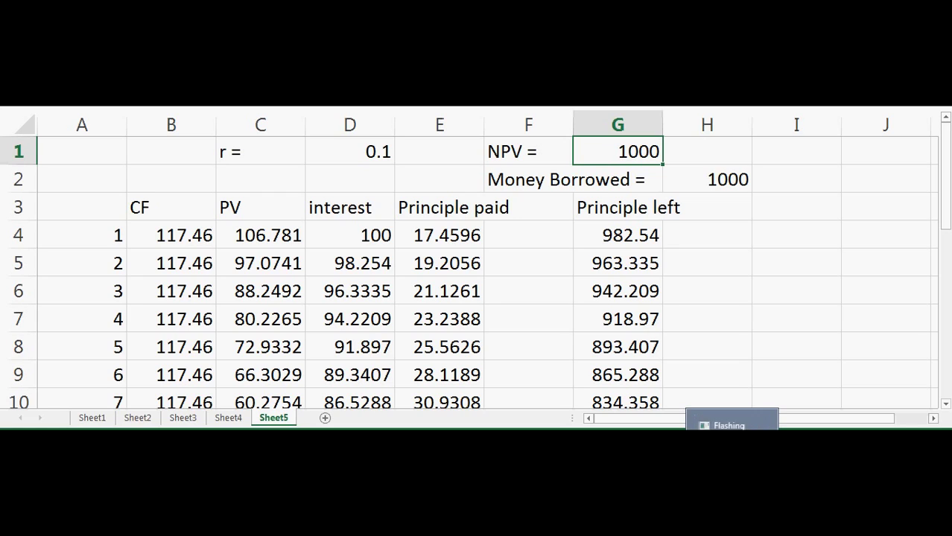
pyautogui.click(840, 441)
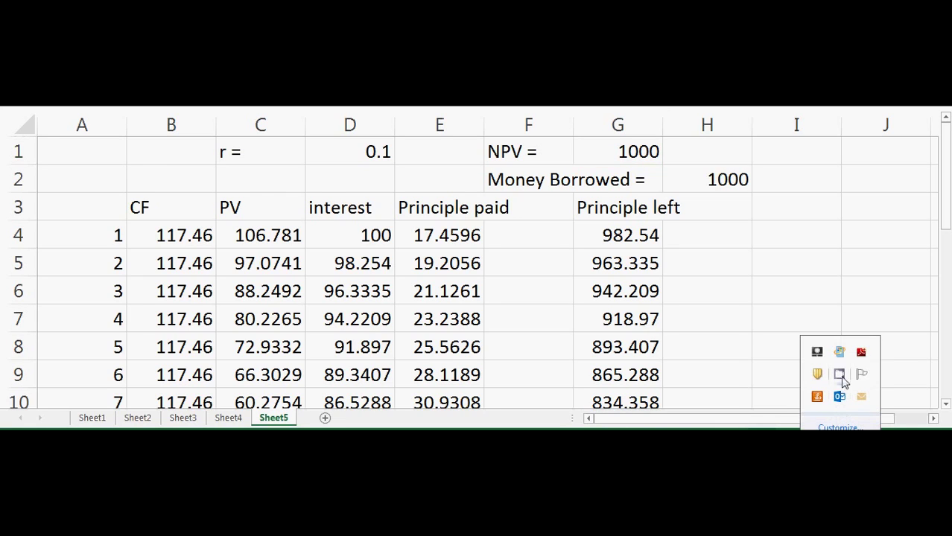